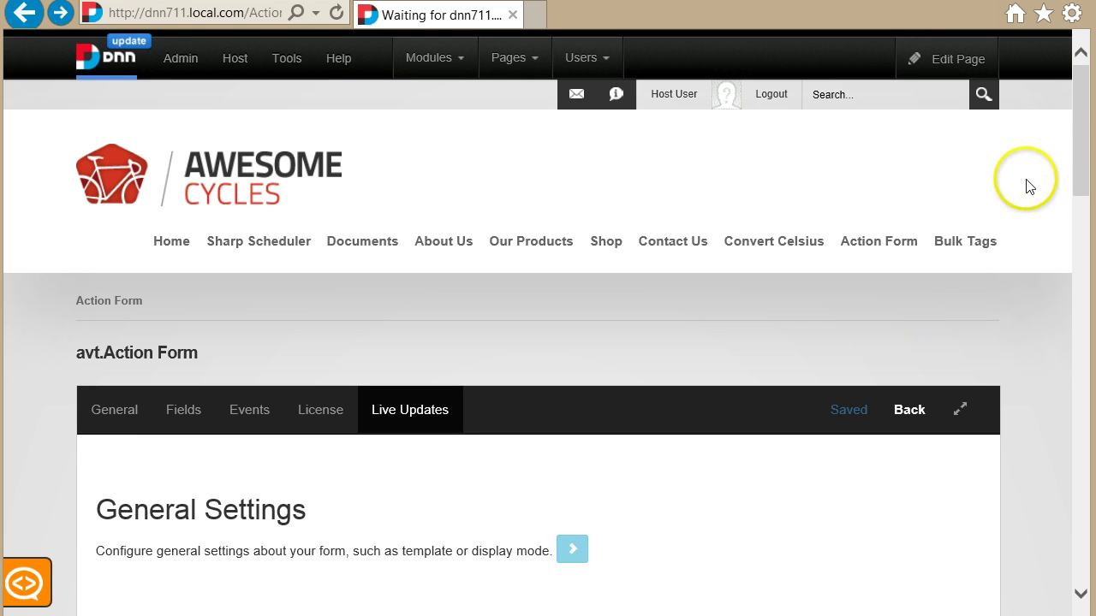
# Add a Small Text field to the form
pyautogui.moveTo(1078, 134); pyautogui.dragTo(1080, 218)
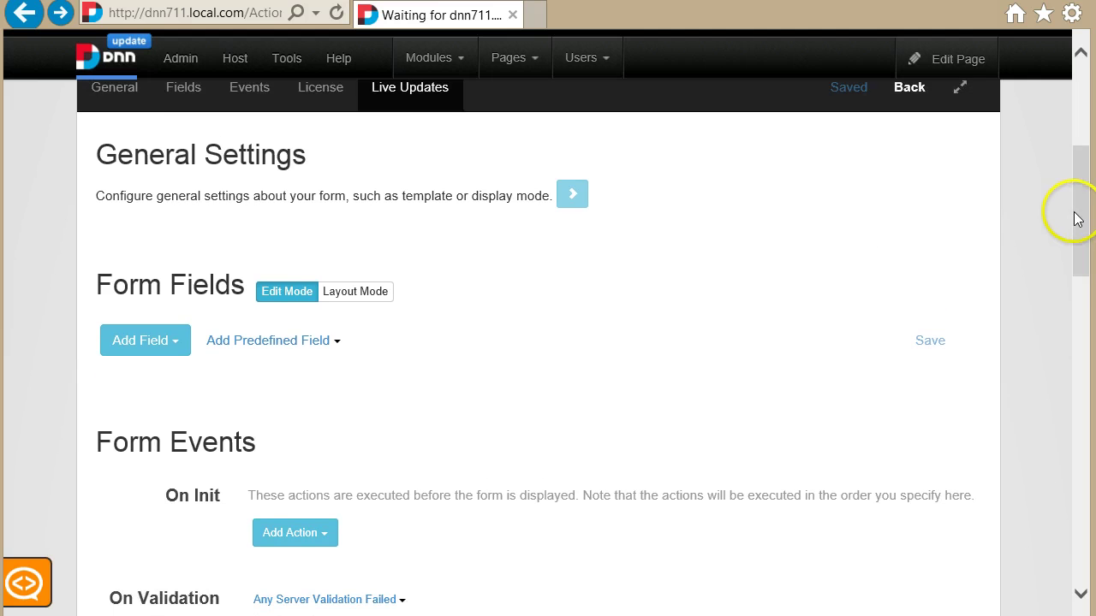
pyautogui.scroll(-1, 805, 304)
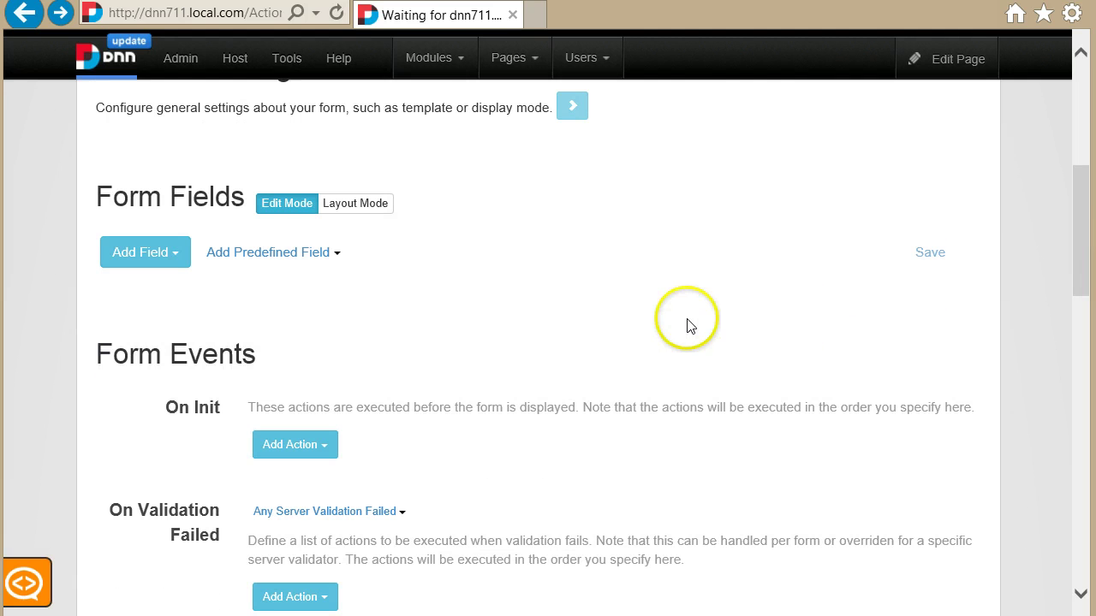
pyautogui.click(152, 261)
pyautogui.moveTo(208, 452)
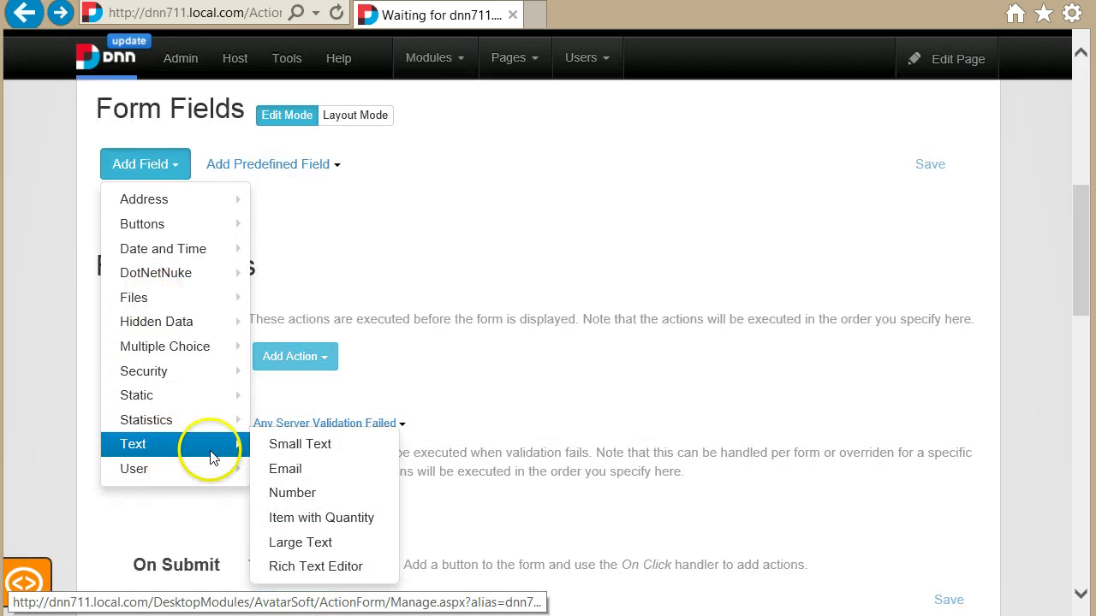
pyautogui.click(277, 444)
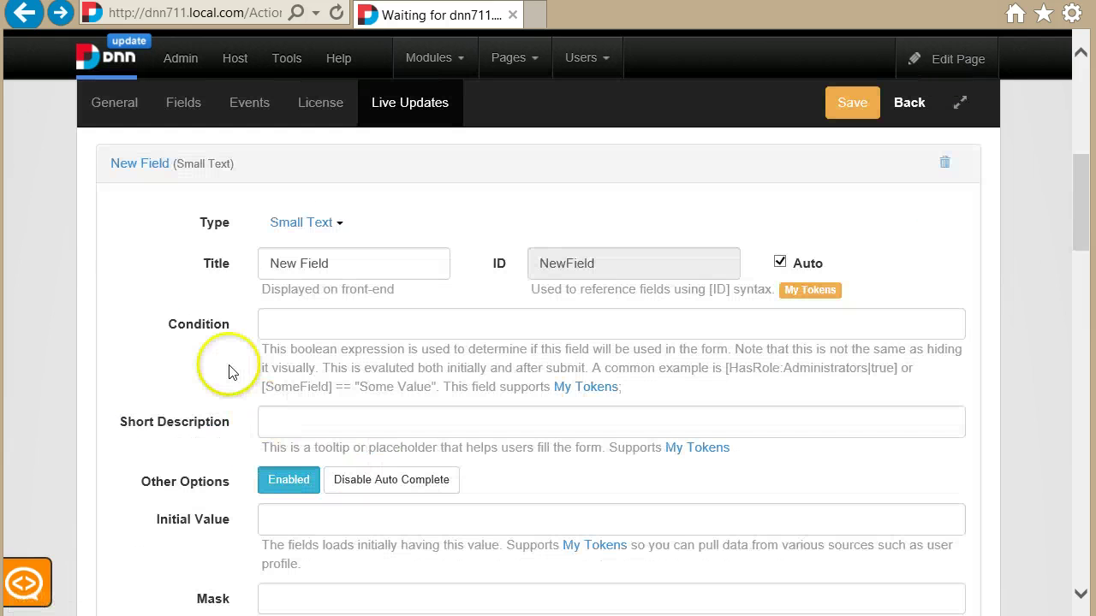
pyautogui.doubleClick(154, 335)
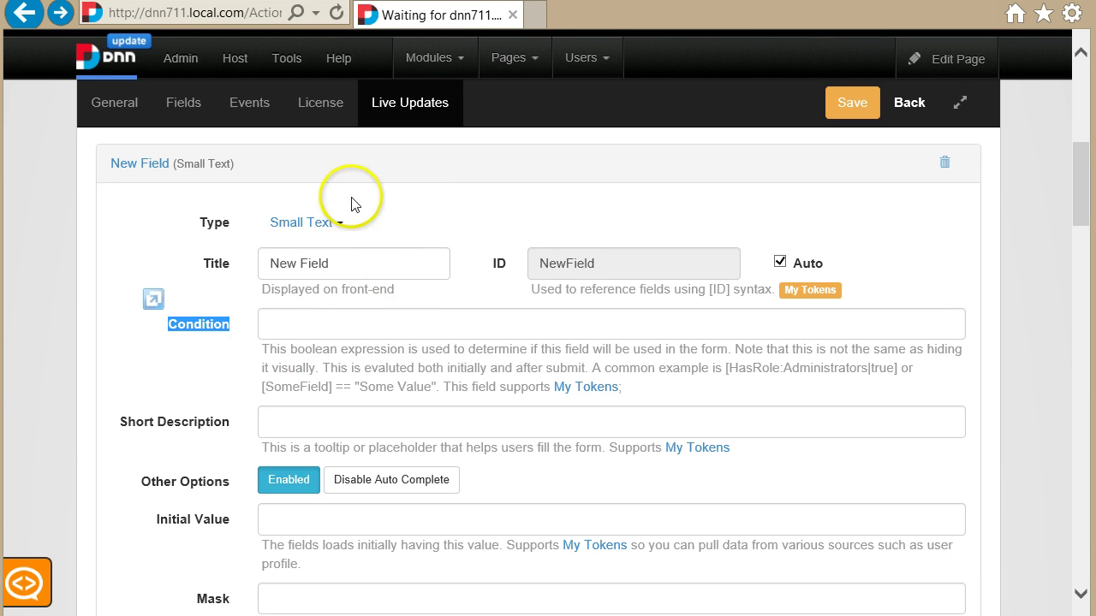
# Add a Run SQL Query action under the On Init form event
pyautogui.scroll(-7, 389, 205)
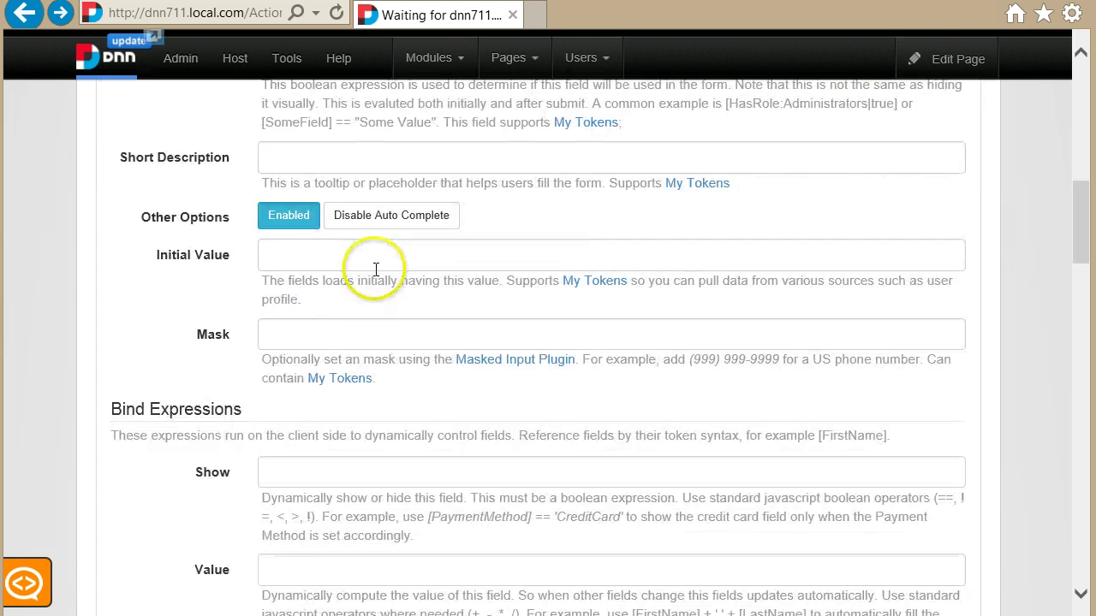
pyautogui.scroll(-6, 382, 376)
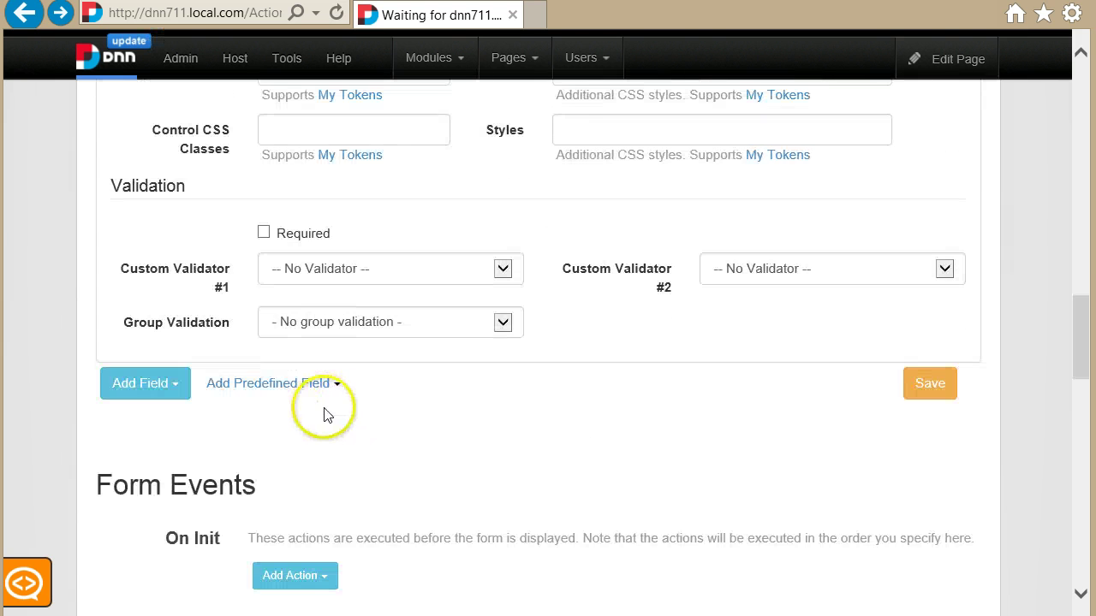
pyautogui.click(295, 492)
pyautogui.scroll(-2, 297, 504)
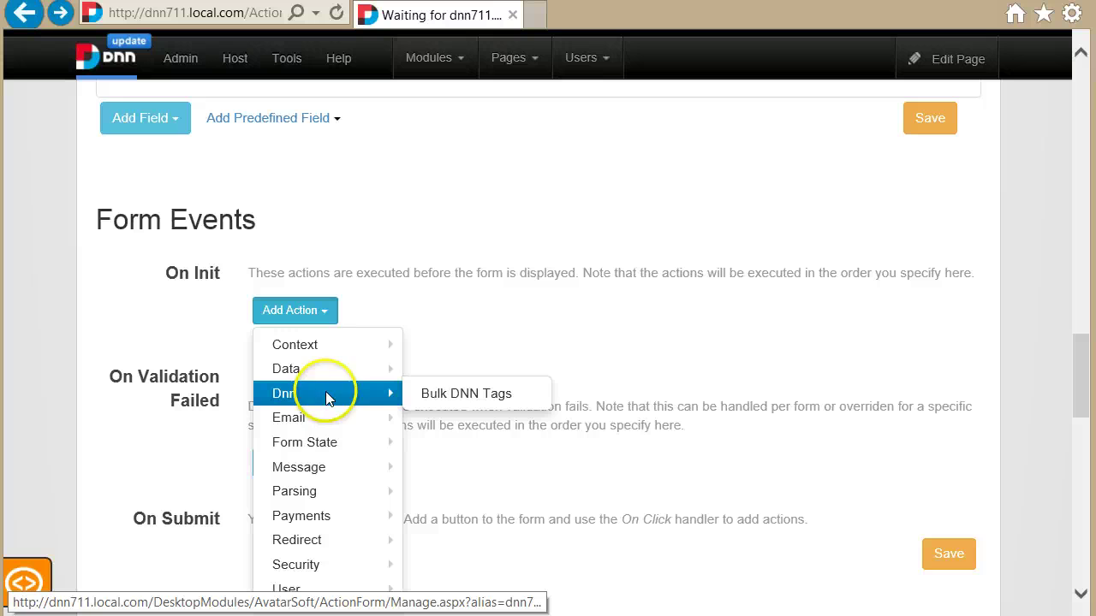
pyautogui.moveTo(367, 368)
pyautogui.click(426, 375)
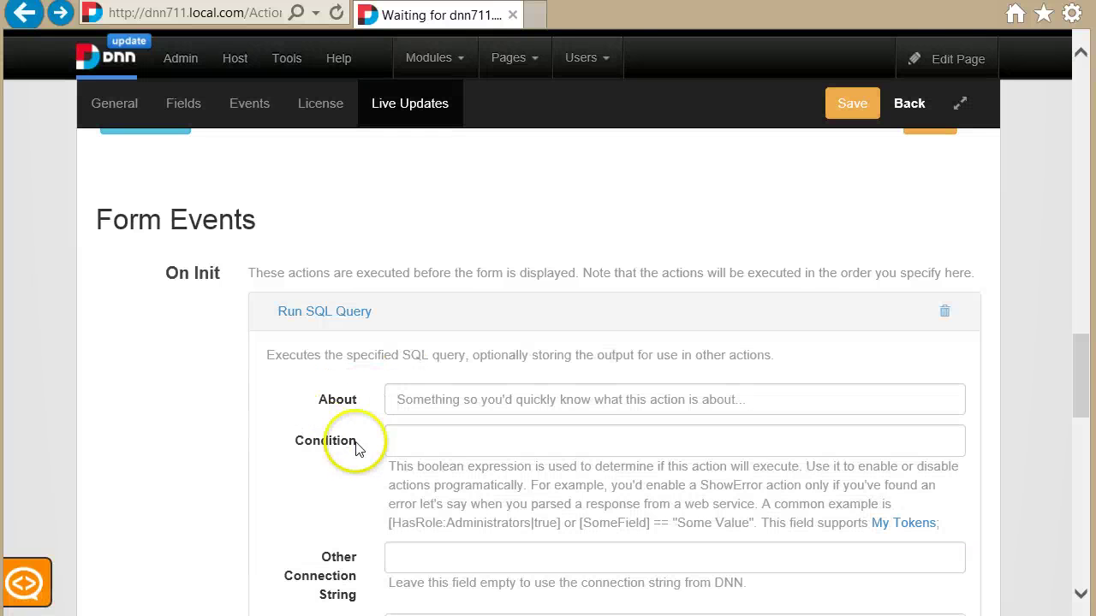
pyautogui.moveTo(355, 445); pyautogui.dragTo(399, 423)
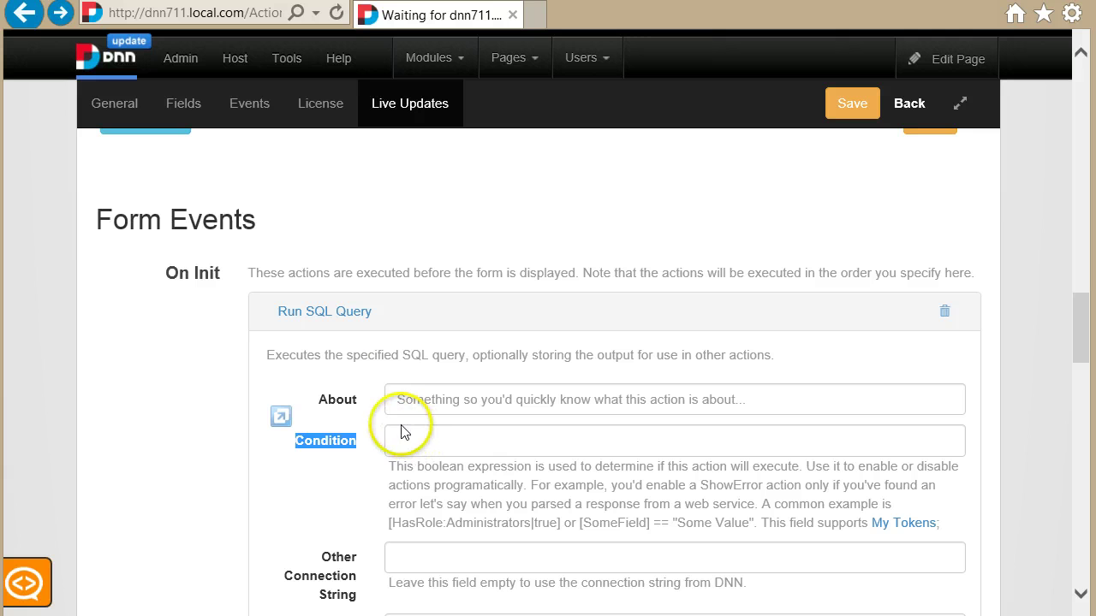
pyautogui.click(892, 325)
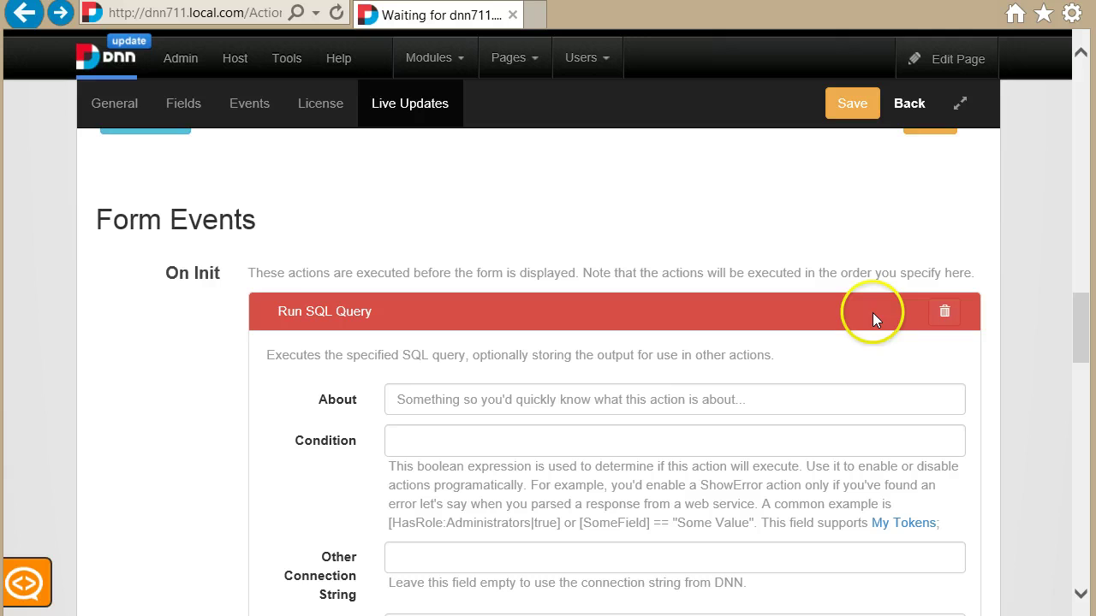
pyautogui.click(328, 322)
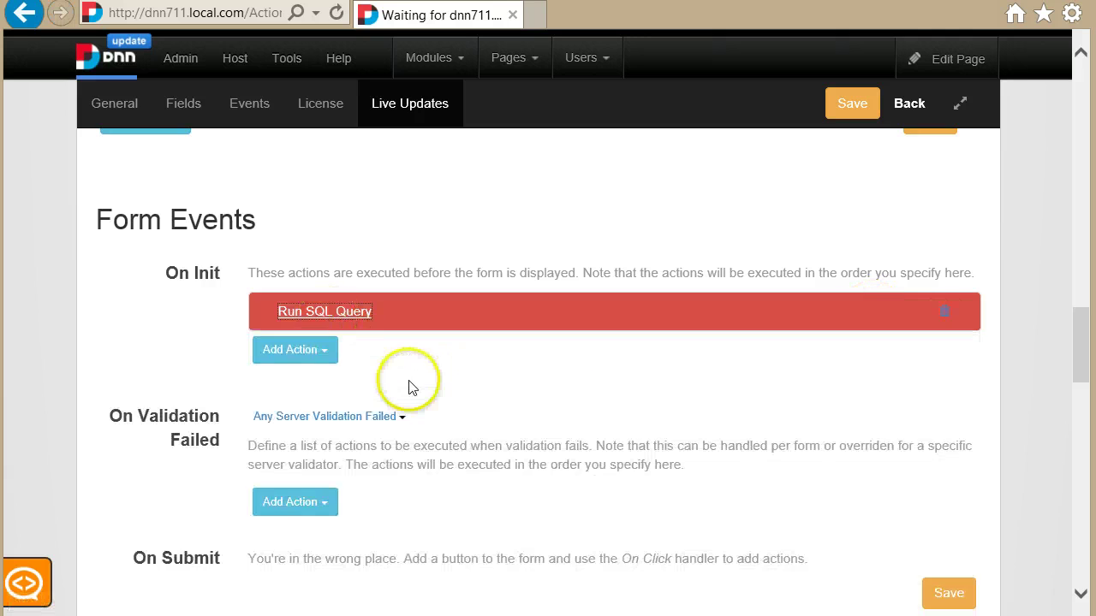
pyautogui.scroll(10, 411, 384)
pyautogui.scroll(5, 425, 384)
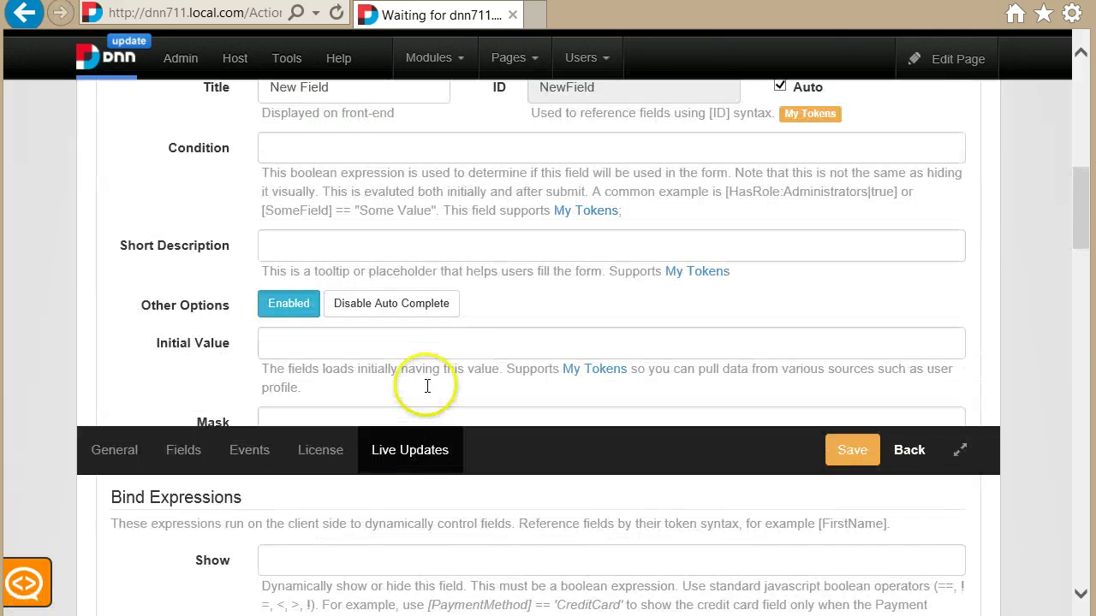
pyautogui.scroll(-2, 425, 394)
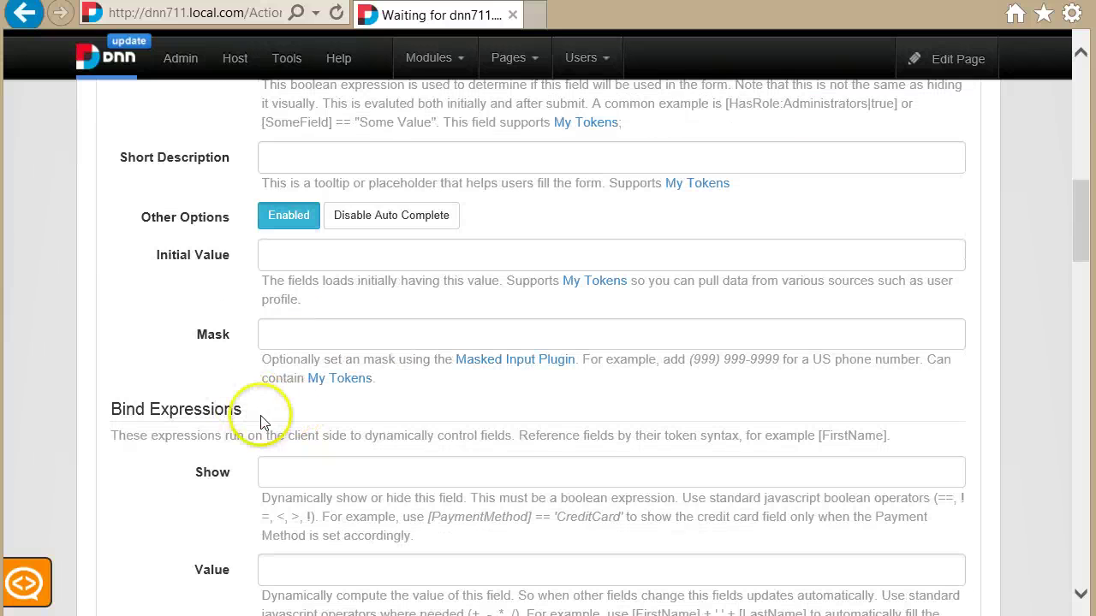
pyautogui.moveTo(243, 411); pyautogui.dragTo(112, 416)
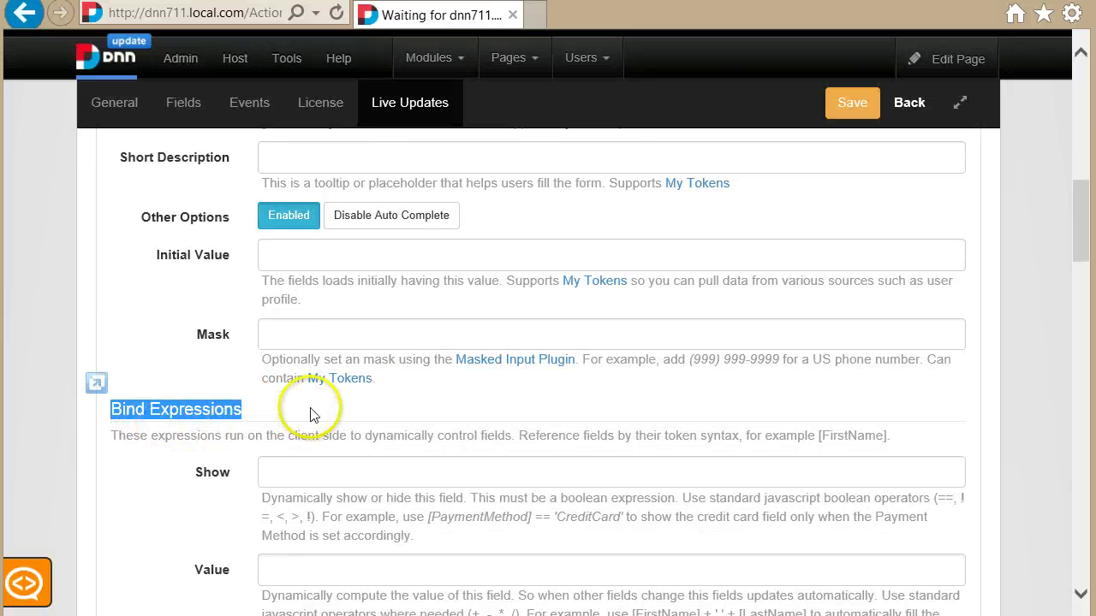
pyautogui.scroll(-1, 303, 416)
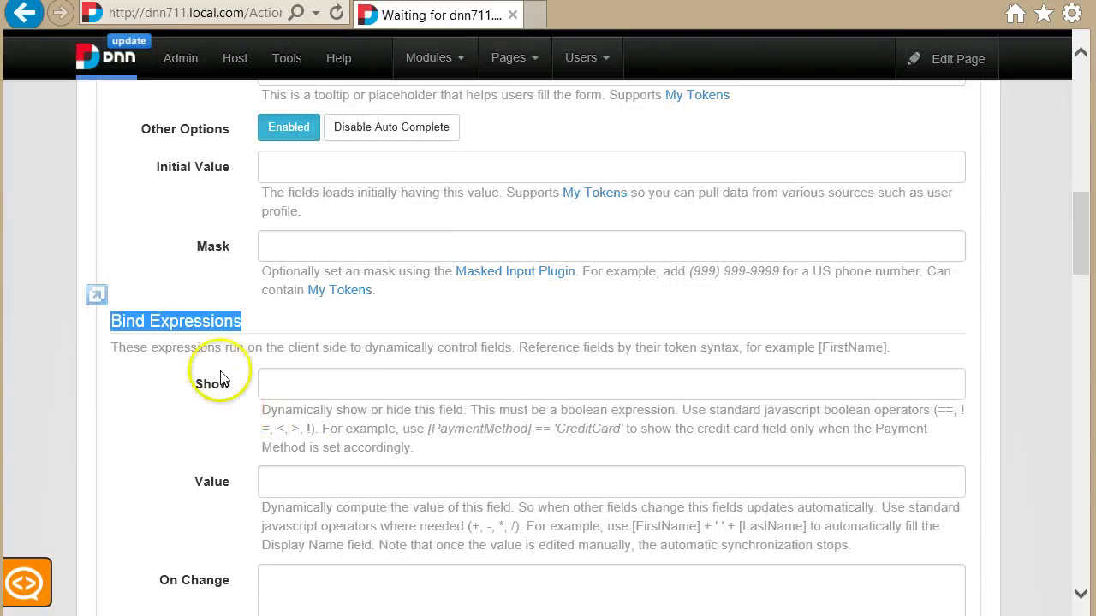
pyautogui.click(275, 338)
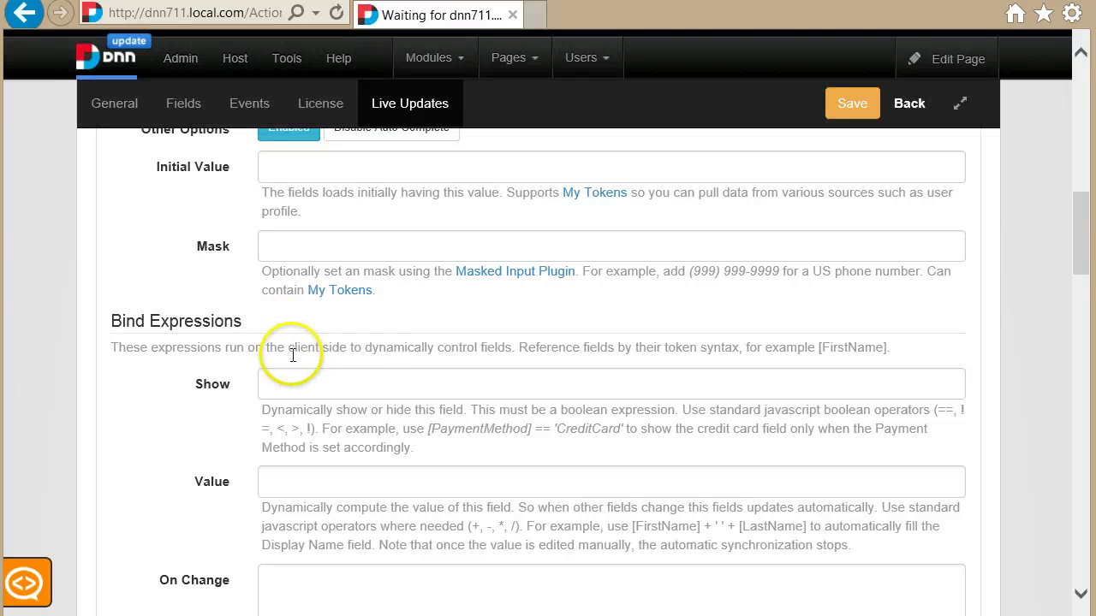
pyautogui.scroll(4, 461, 434)
pyautogui.scroll(3, 461, 434)
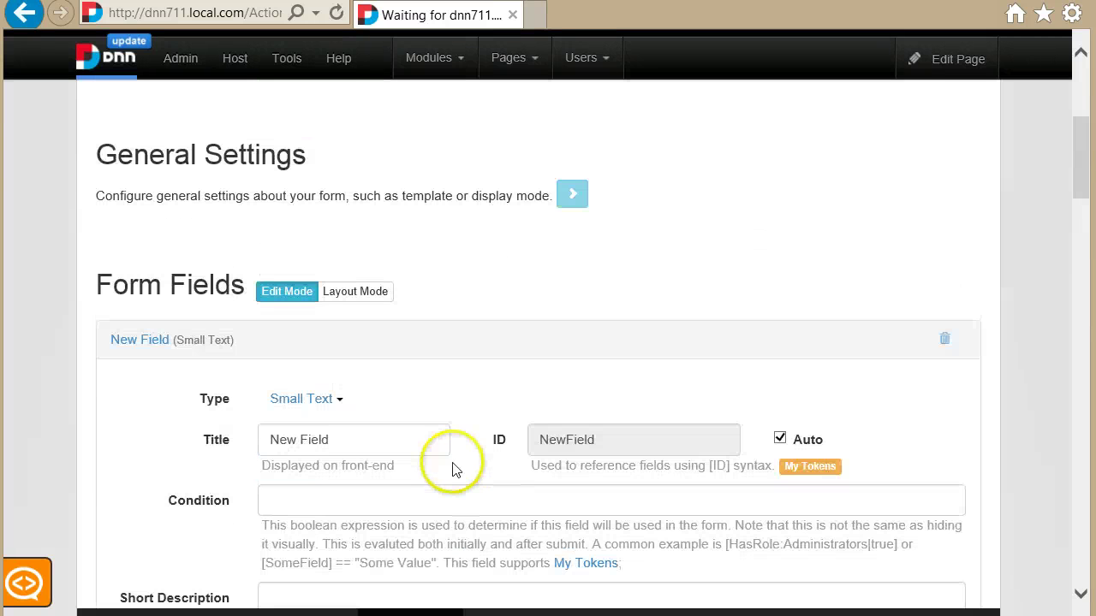
pyautogui.click(275, 399)
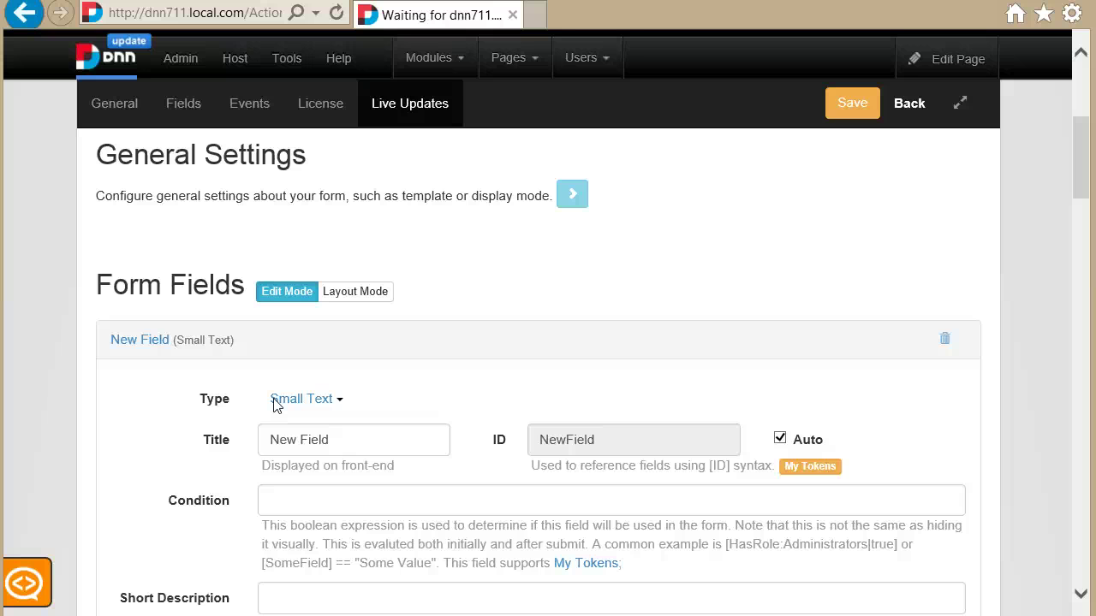
# Start the New Field's condition with [user:HasRole(', fixing the mistyped prefix
pyautogui.scroll(-1, 275, 406)
pyautogui.click(335, 399)
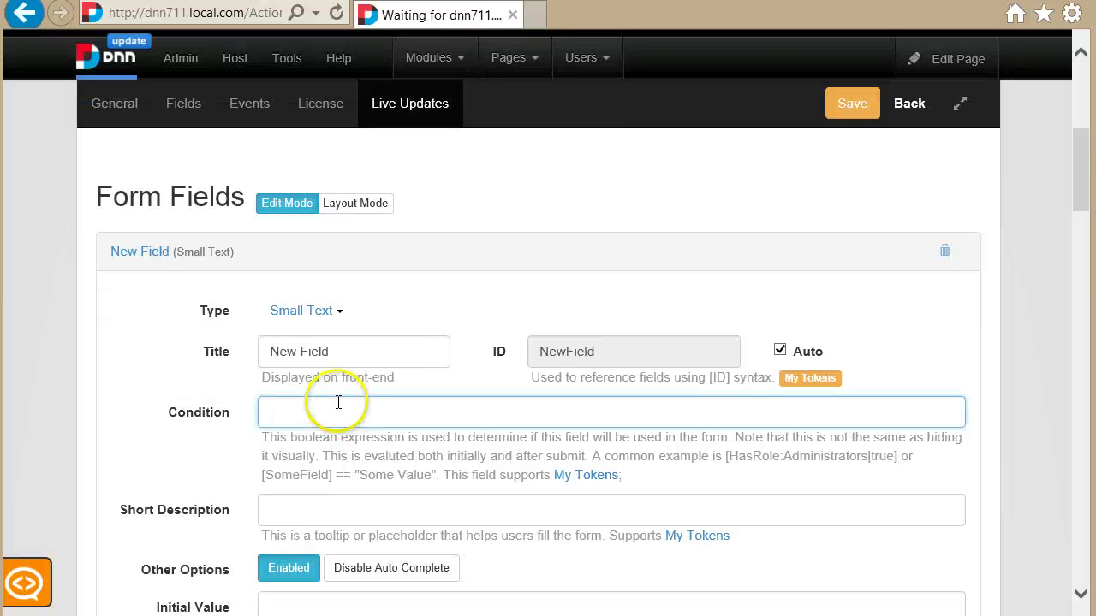
pyautogui.write('[')
pyautogui.click(338, 402)
pyautogui.write('Has')
pyautogui.press('BackSpace')
pyautogui.press('BackSpace')
pyautogui.press('BackSpace')
pyautogui.press('BackSpace')
pyautogui.write('Role:HasRole("')
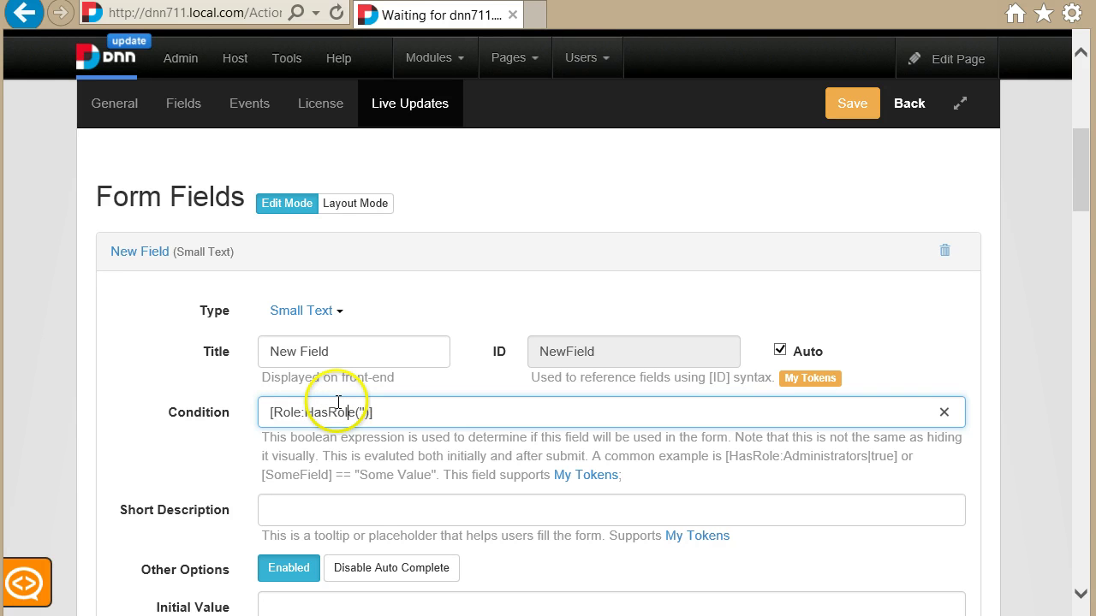
pyautogui.press('BackSpace')
pyautogui.press('BackSpace')
pyautogui.press('BackSpace')
pyautogui.press('BackSpace')
pyautogui.write('use')
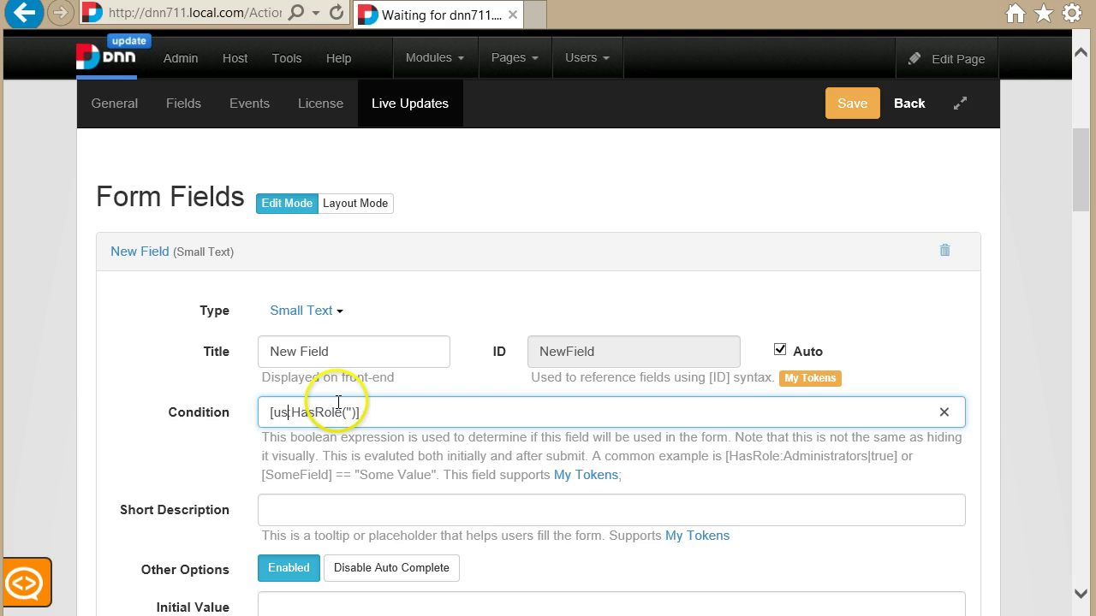
pyautogui.write('r:')
# Finish the condition as [user:HasRole('Administror')|true], removing the extra |false
pyautogui.press('End')
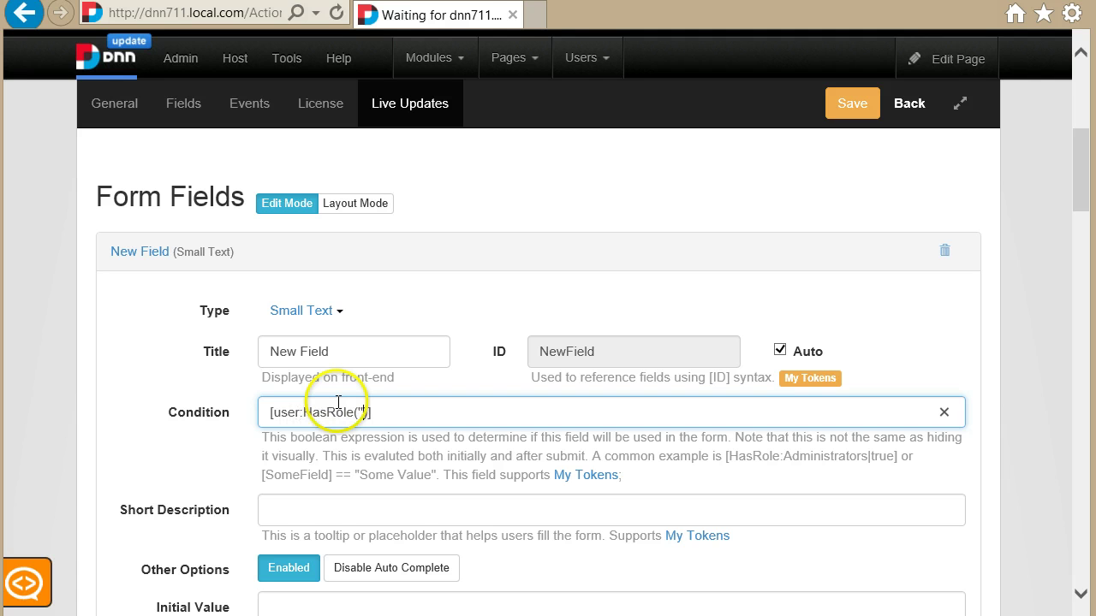
pyautogui.write('Administr')
pyautogui.write("or')|")
pyautogui.write('true|false')
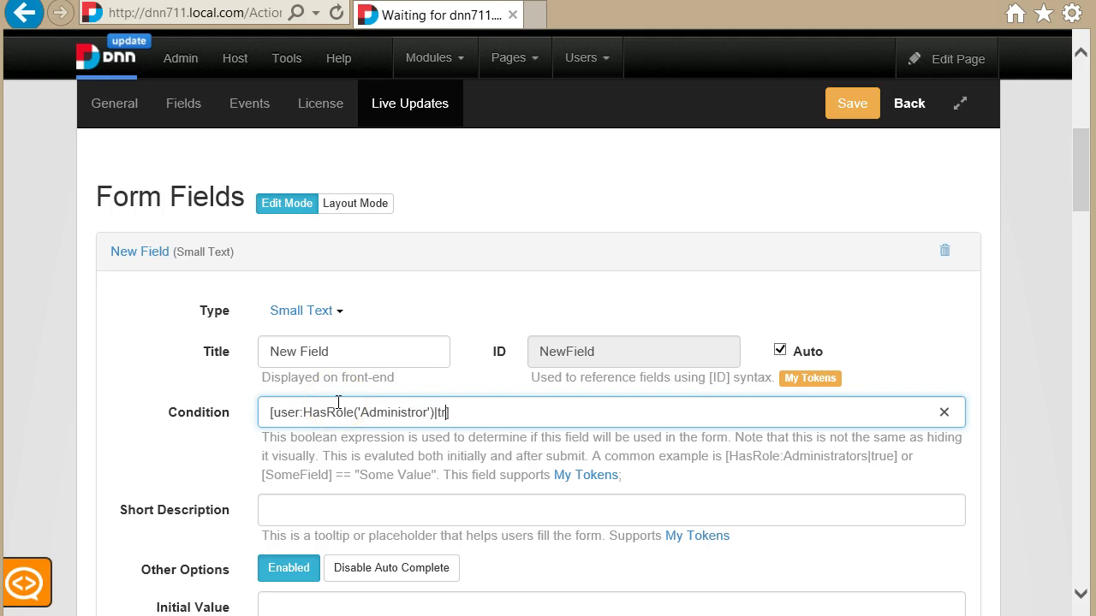
pyautogui.press('BackSpace')
pyautogui.press('BackSpace')
pyautogui.press('BackSpace')
pyautogui.press('BackSpace')
pyautogui.press('BackSpace')
pyautogui.press('BackSpace')
pyautogui.doubleClick(391, 414)
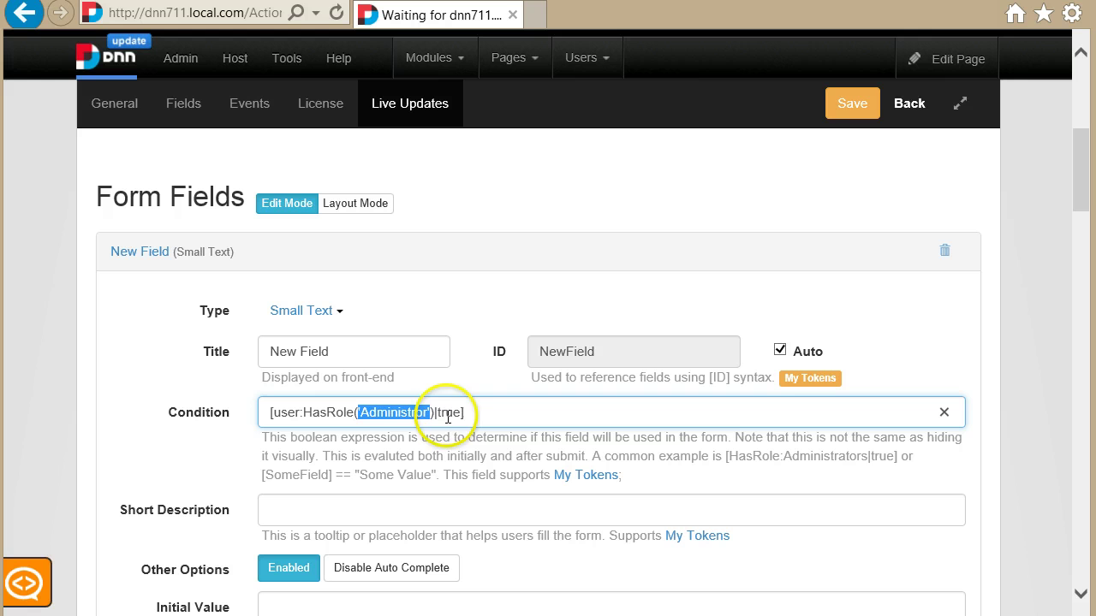
pyautogui.doubleClick(450, 412)
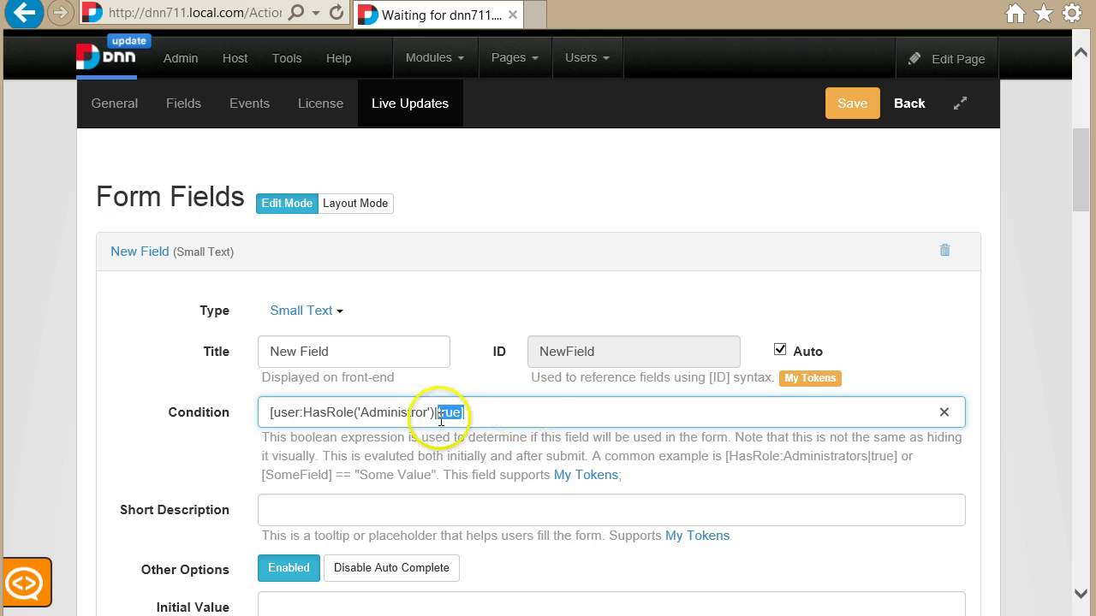
pyautogui.moveTo(441, 419); pyautogui.dragTo(245, 428)
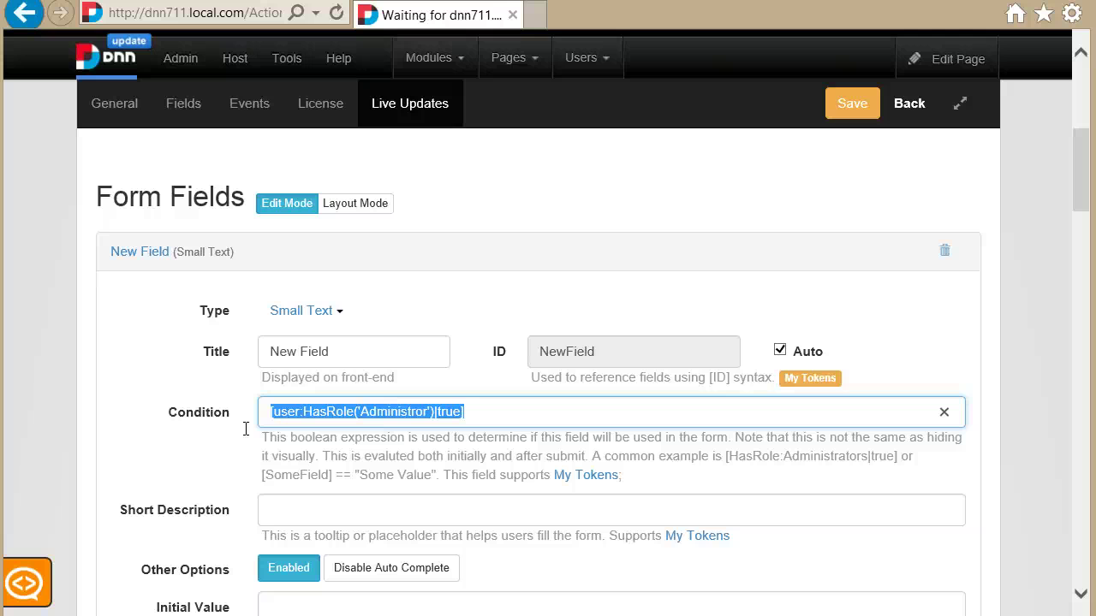
pyautogui.tripleClick(374, 352)
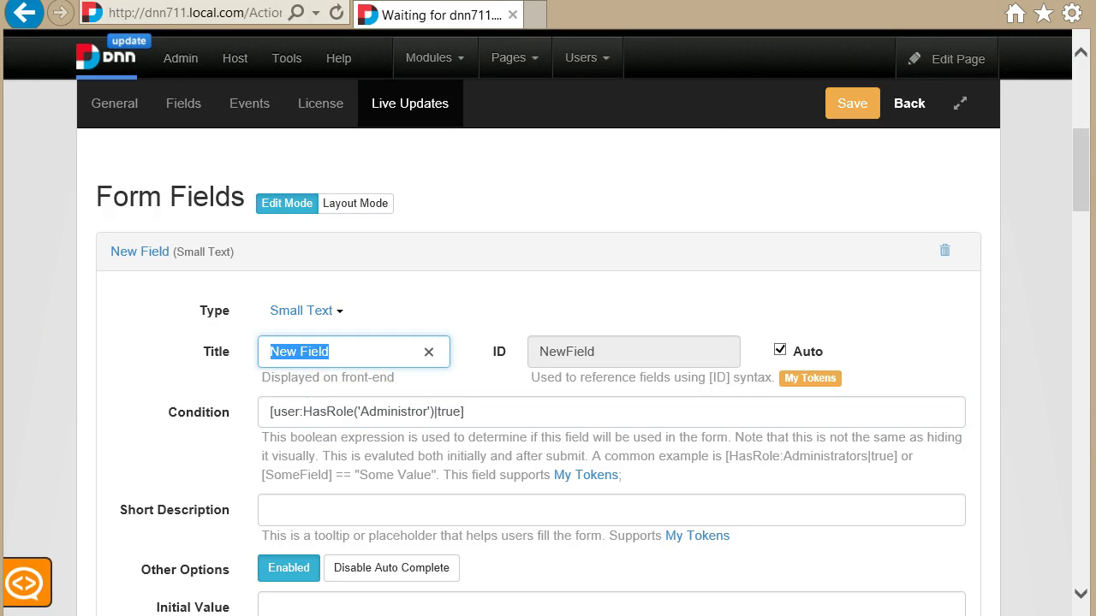
pyautogui.write('ID')
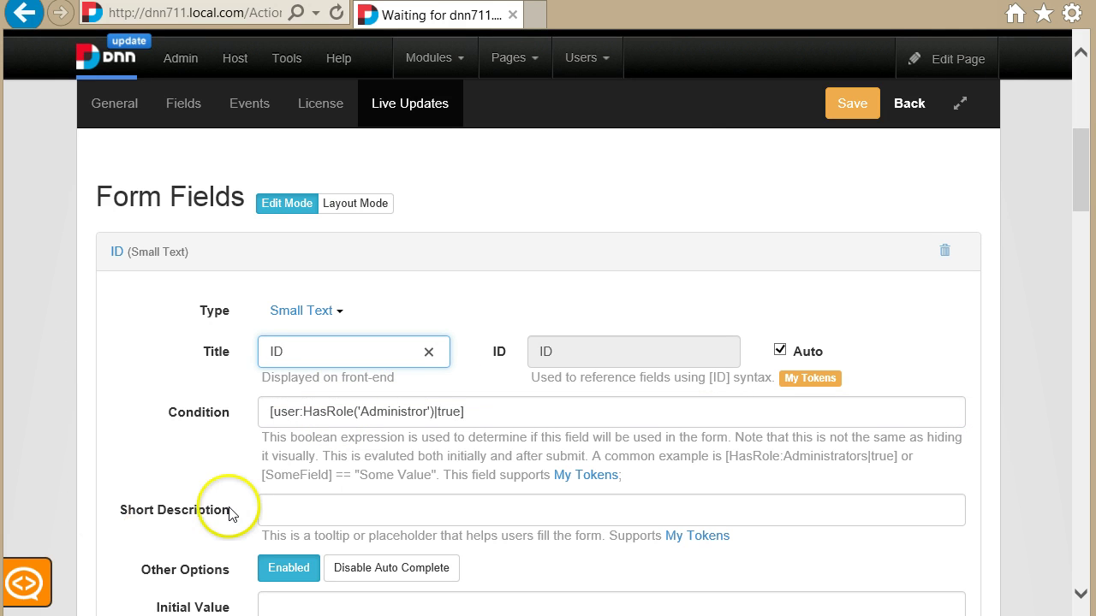
pyautogui.click(486, 410)
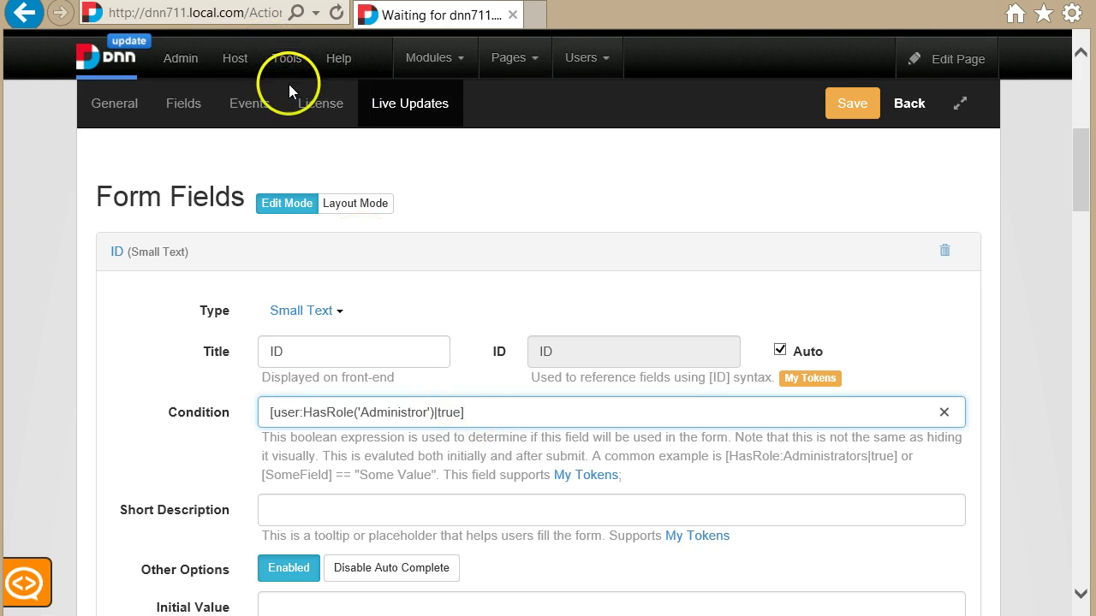
pyautogui.click(233, 16)
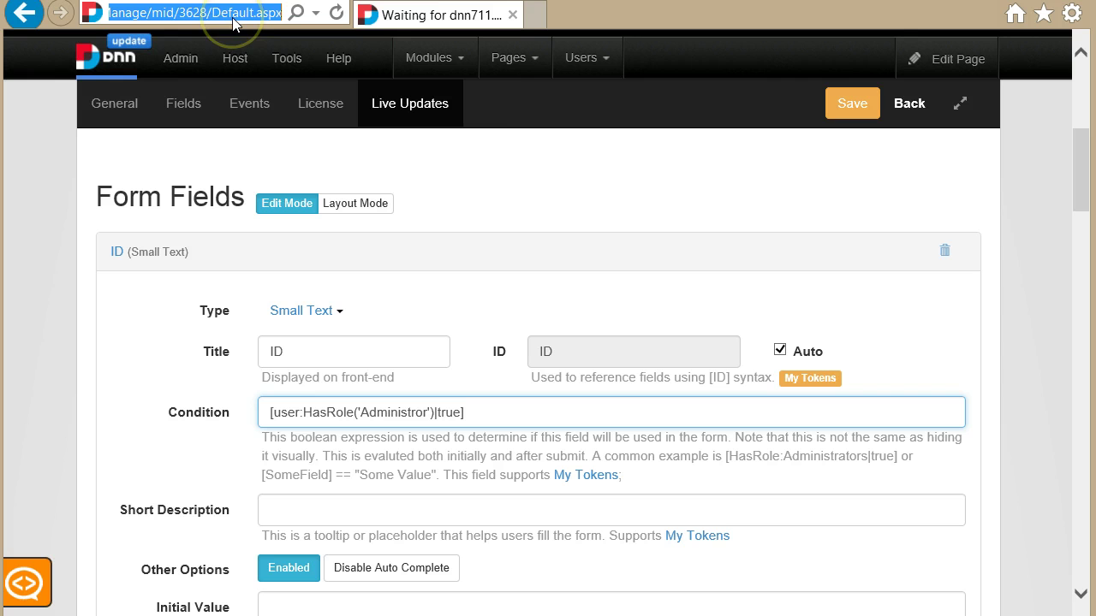
pyautogui.click(283, 16)
pyautogui.write('?')
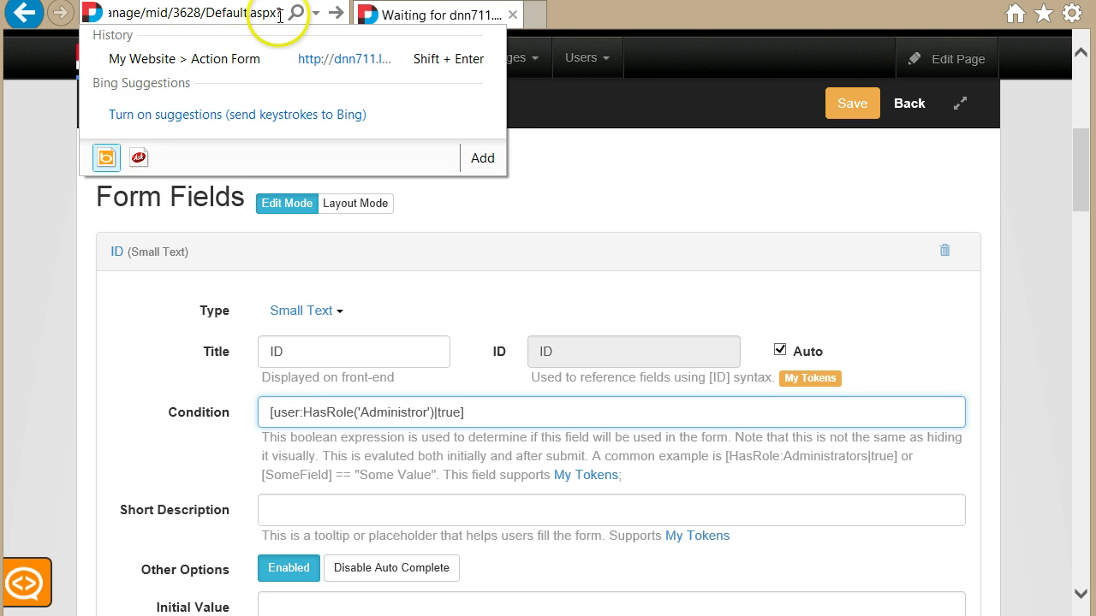
pyautogui.write('m')
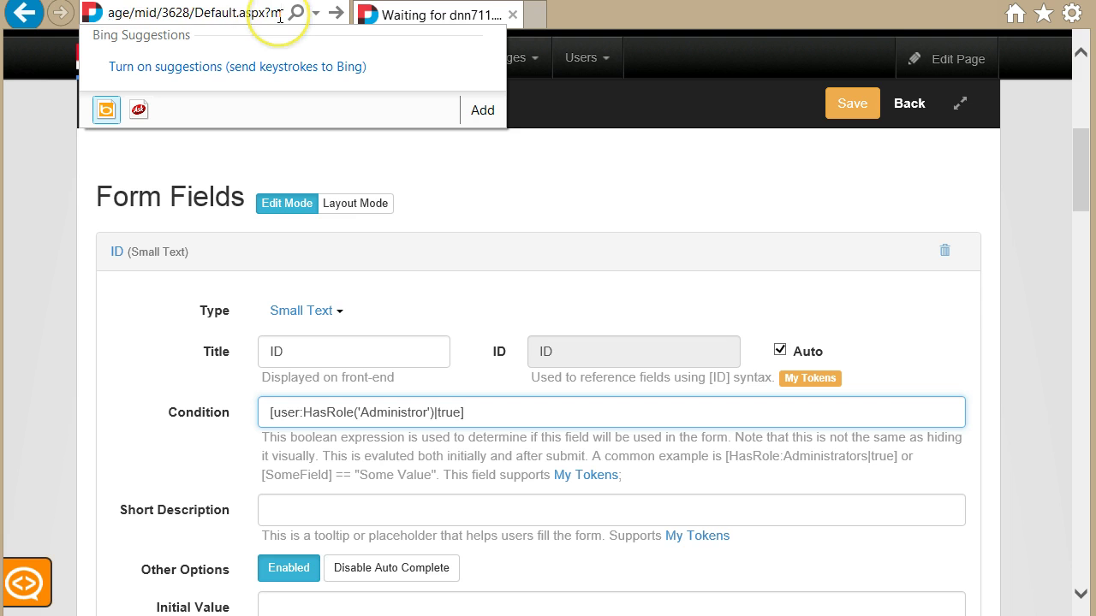
pyautogui.write('ode=edit')
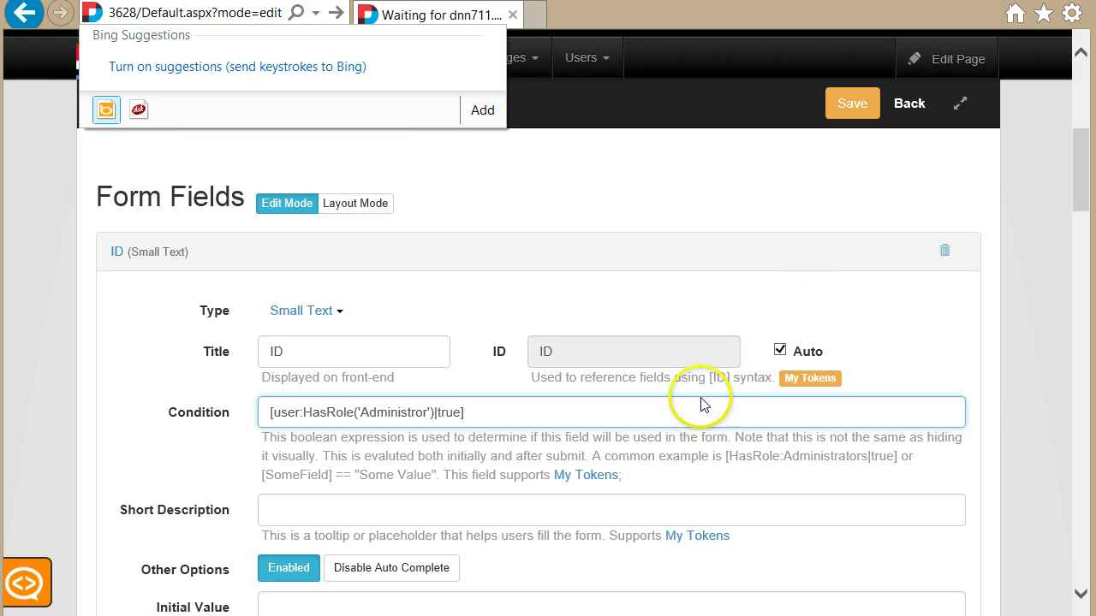
# Replace the ID field's HasRole condition with [QueryString:mode] == "edit"
pyautogui.click(454, 416)
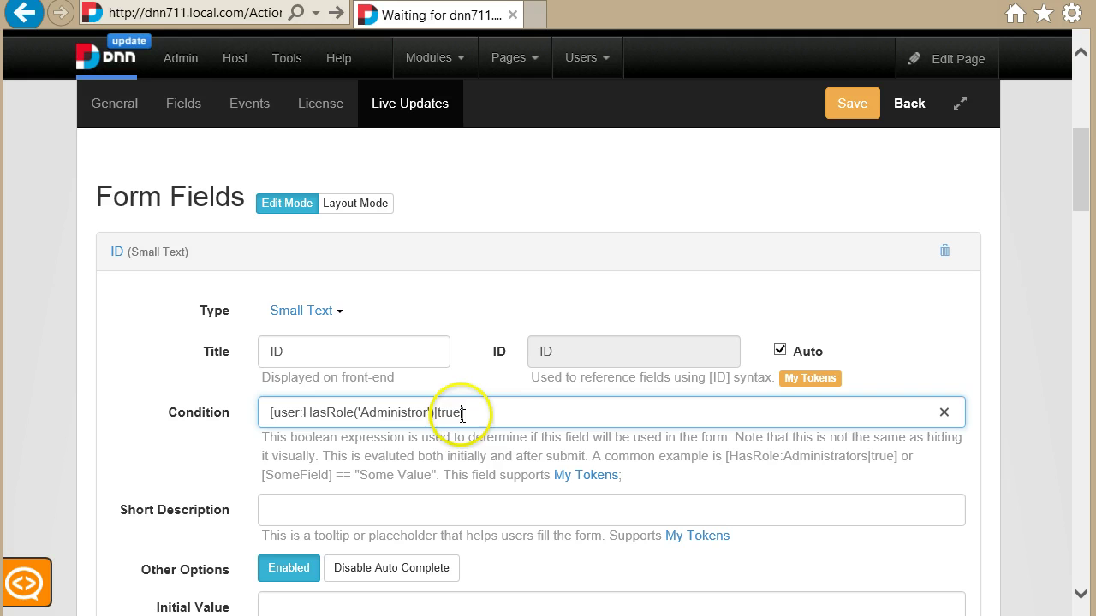
pyautogui.click(183, 420)
pyautogui.write('[]')
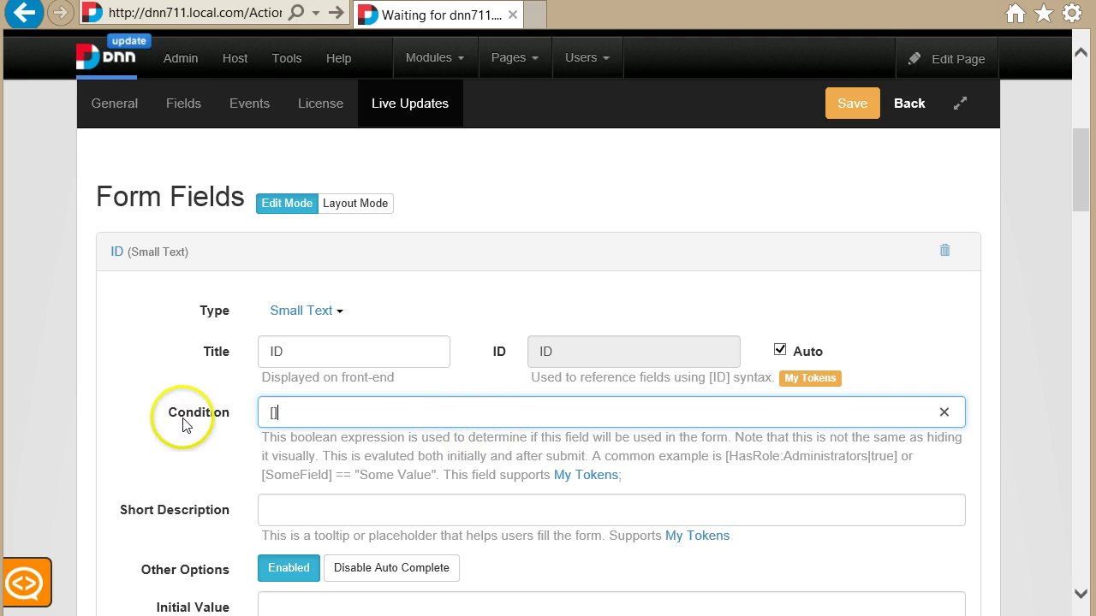
pyautogui.write('QueryString:')
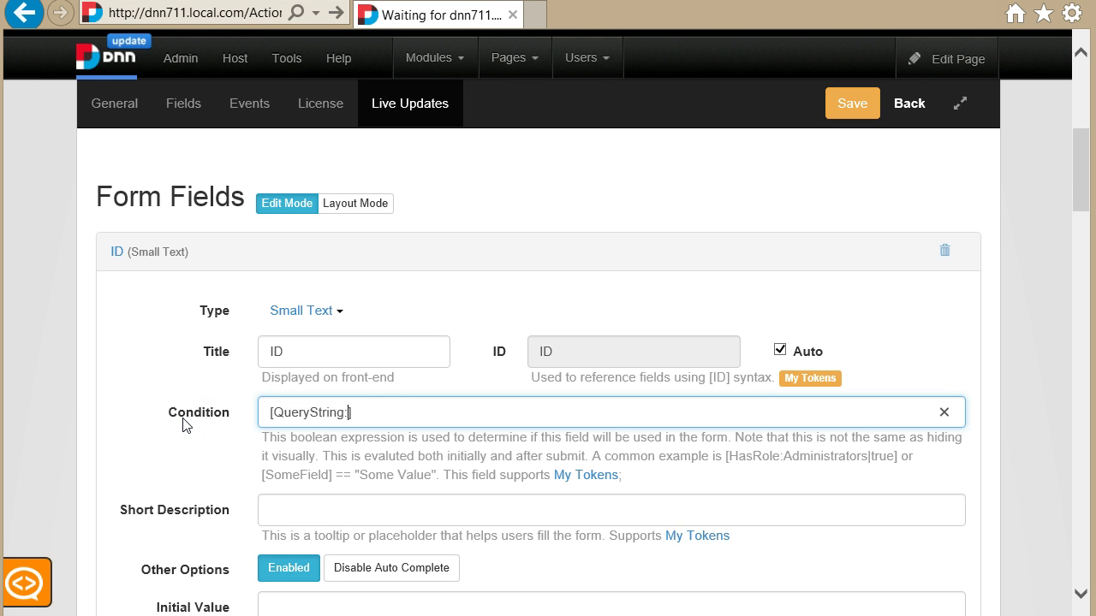
pyautogui.write('mode')
pyautogui.write('==')
pyautogui.write('!')
pyautogui.hotkey('shift', 'Left')
pyautogui.hotkey('shift', 'Left')
pyautogui.write('>')
pyautogui.hotkey('shift', 'Left')
pyautogui.press('BackSpace')
pyautogui.write('==')
pyautogui.write('edit')
pyautogui.press('BackSpace')
pyautogui.press('BackSpace')
pyautogui.write('it"')
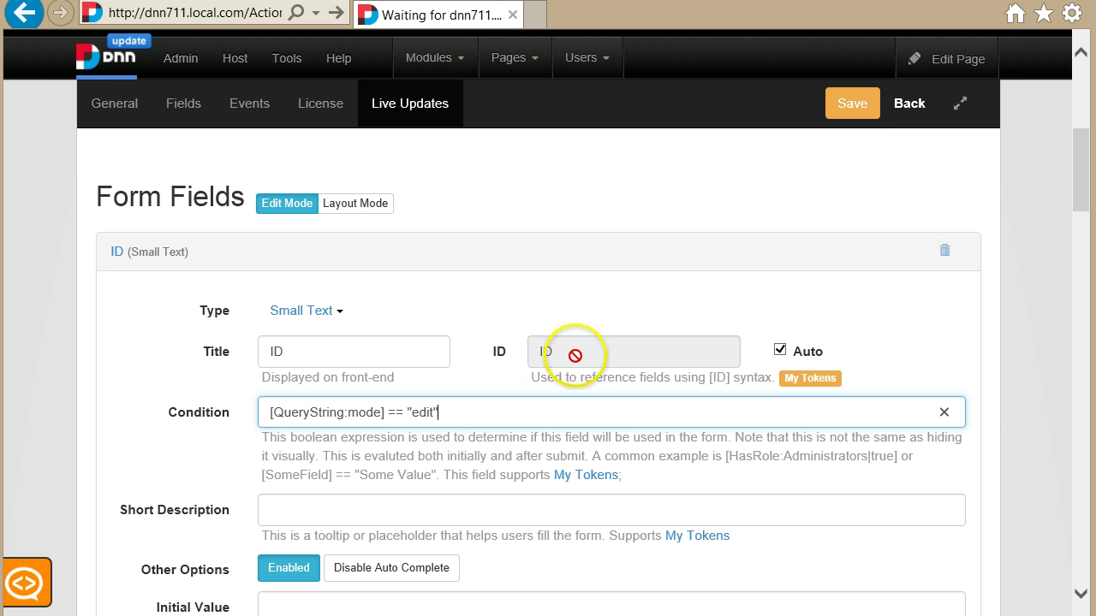
# Save the condition and load the page with ?mode=edit to confirm the ID field shows
pyautogui.click(843, 129)
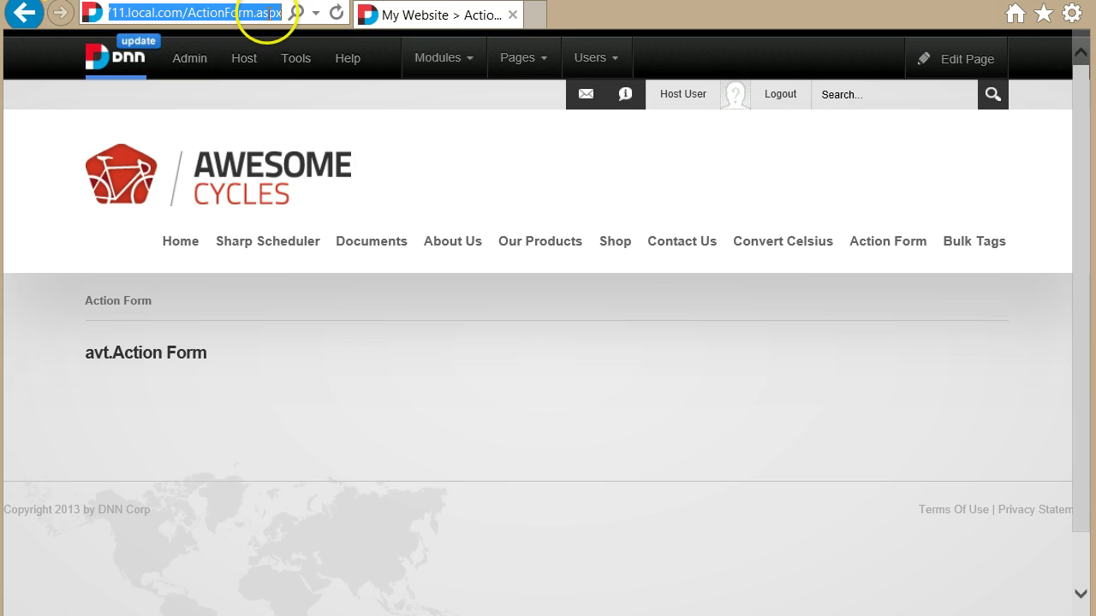
pyautogui.press('End')
pyautogui.write('?')
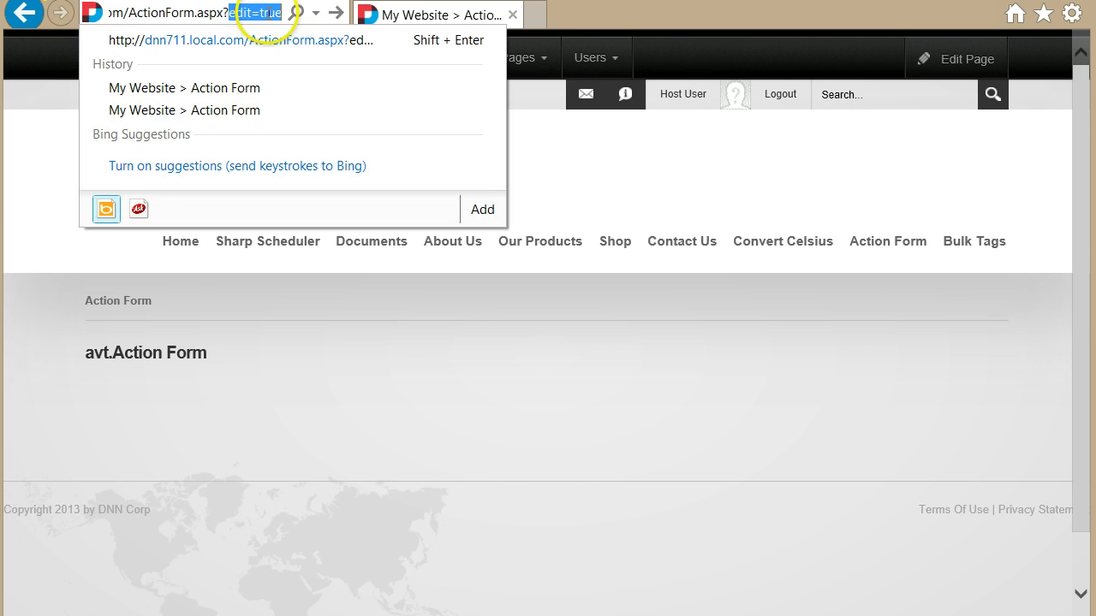
pyautogui.write('mode=')
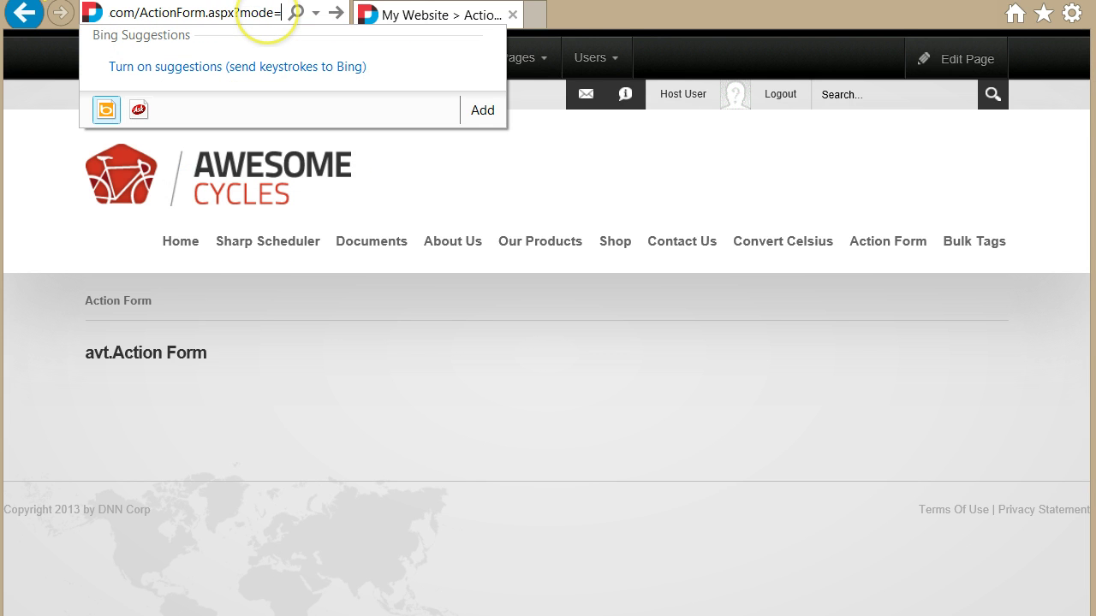
pyautogui.write('edit')
pyautogui.press('Return')
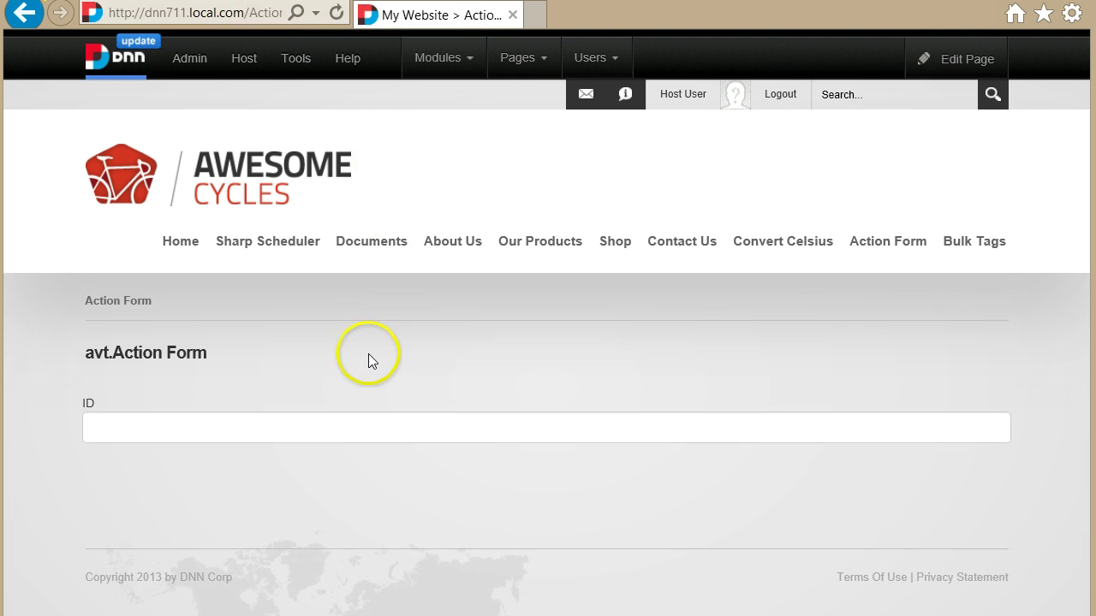
pyautogui.click(115, 421)
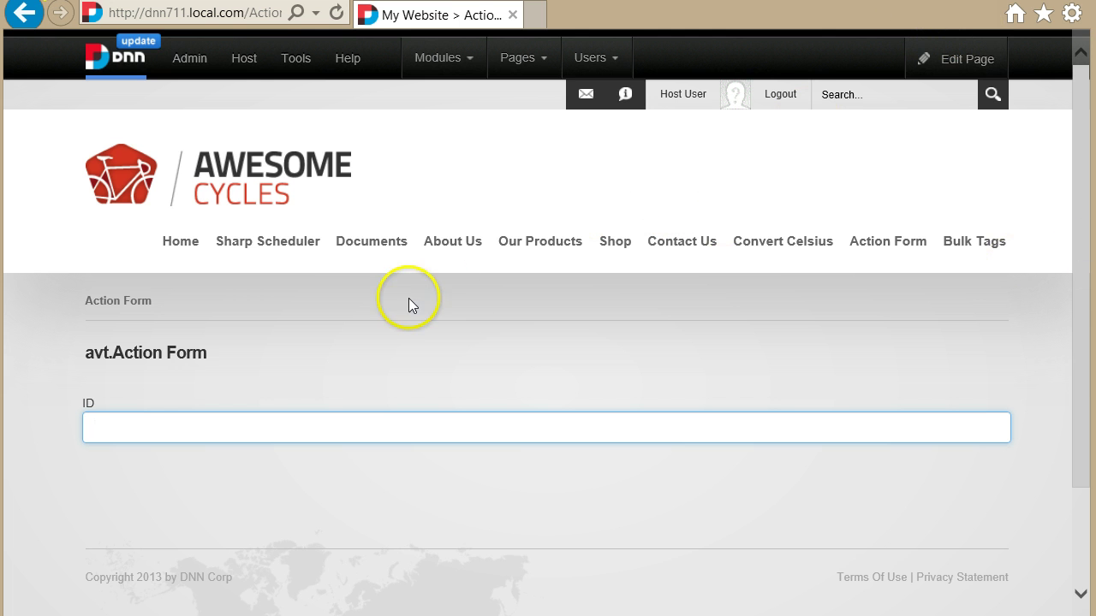
# Return to the Action Form settings page from the Back history list
pyautogui.rightClick(25, 14)
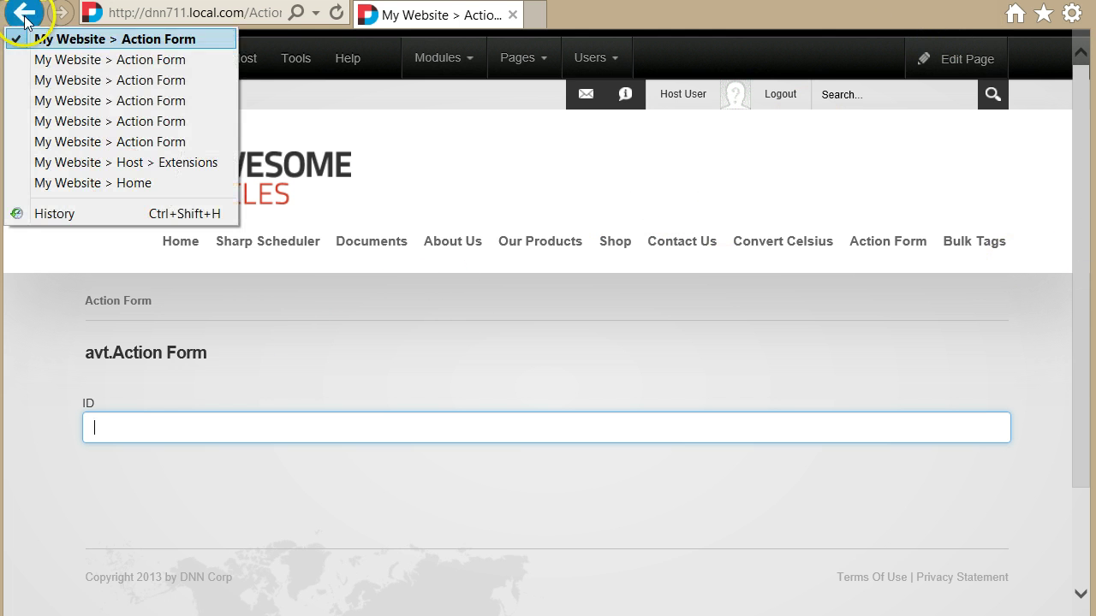
pyautogui.click(63, 58)
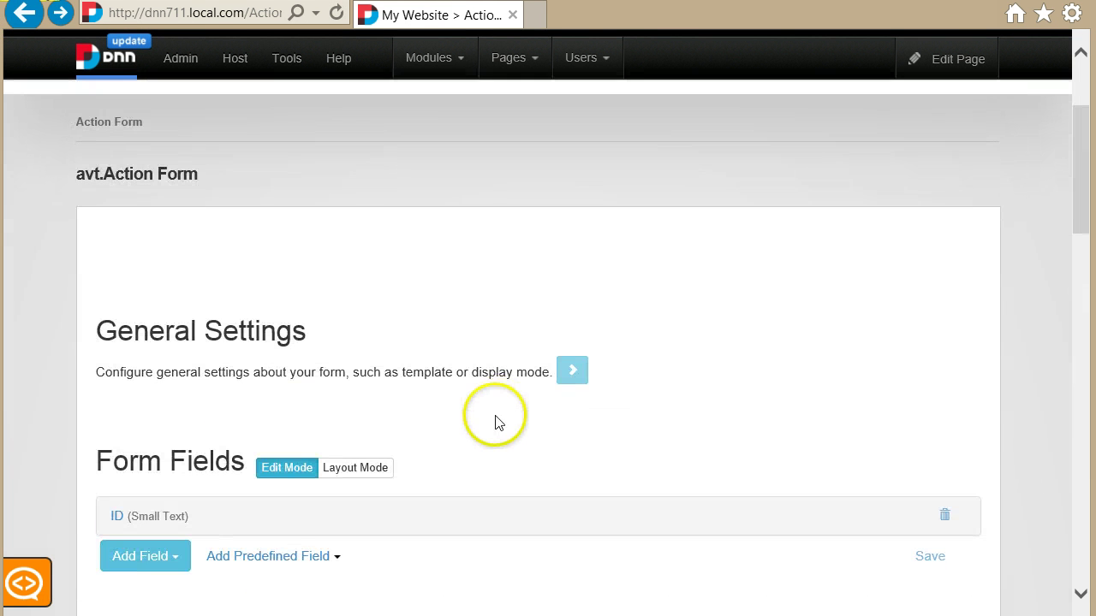
pyautogui.scroll(-1, 481, 432)
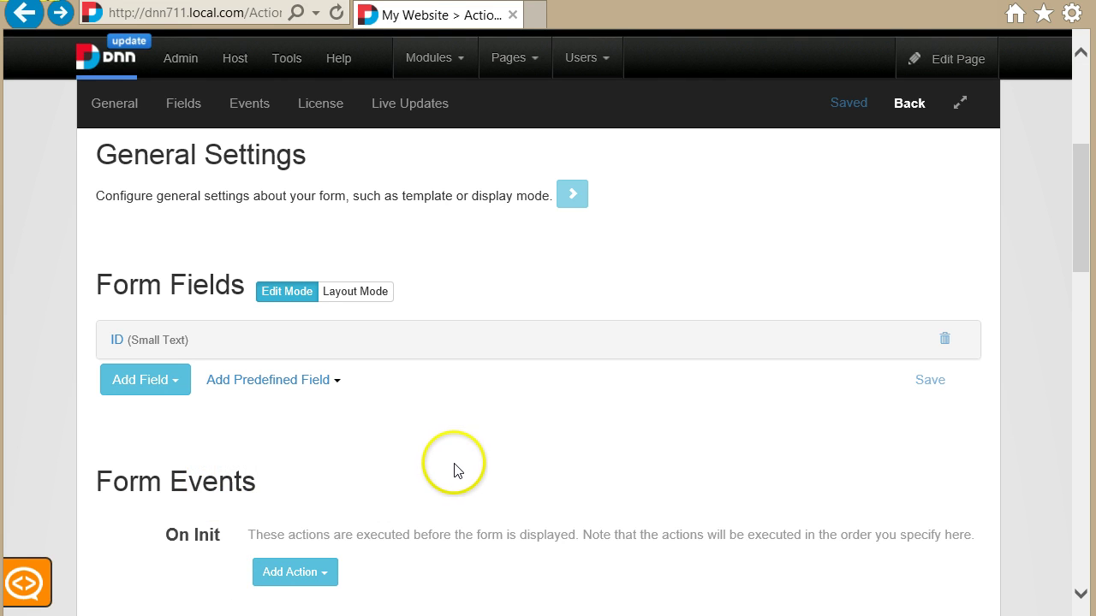
# Show the Context actions in the On Init Add Action list
pyautogui.scroll(-2, 591, 477)
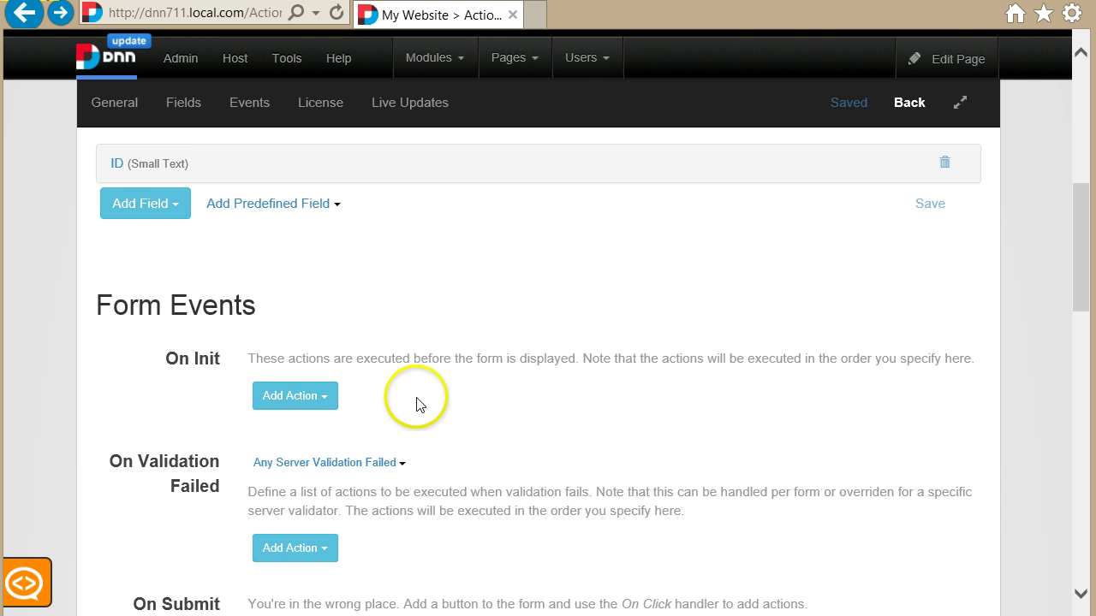
pyautogui.scroll(-1, 299, 291)
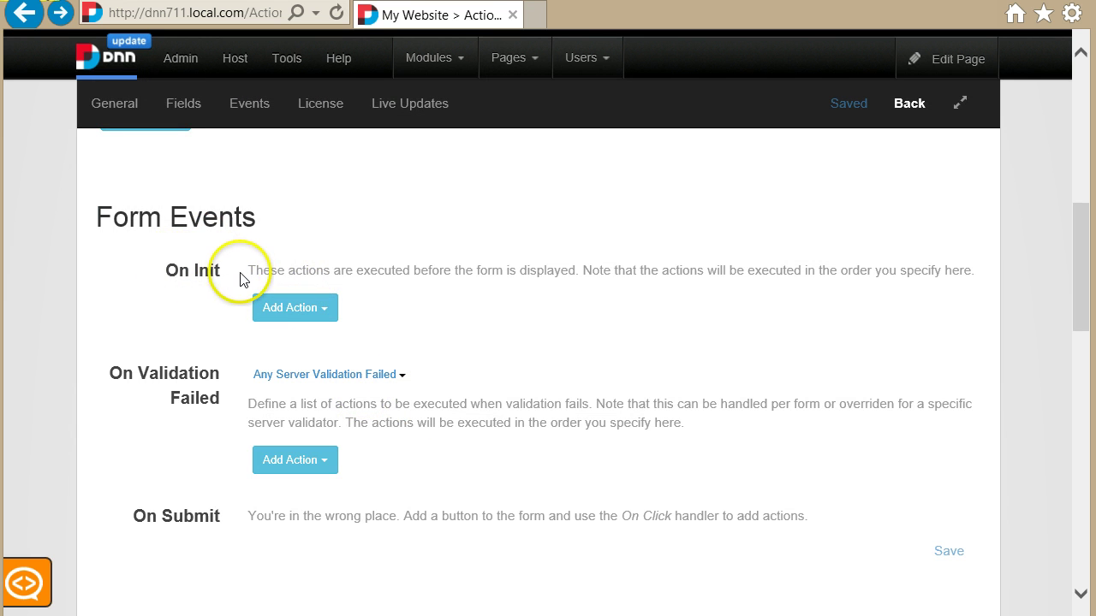
pyautogui.click(328, 313)
pyautogui.moveTo(341, 363)
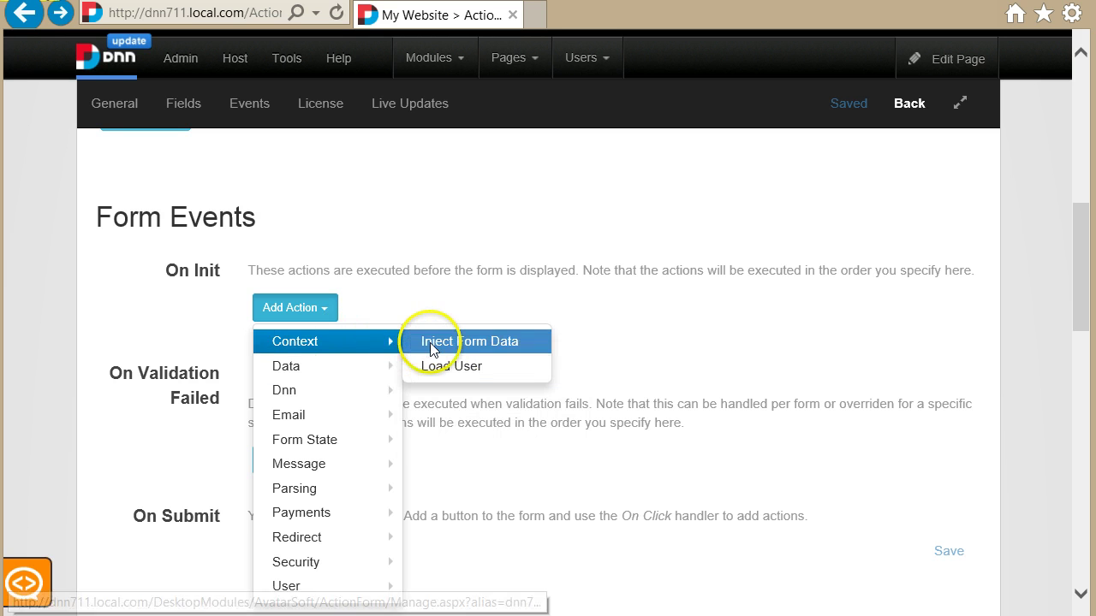
# Add an Inject Form Data action on On Init with Name Mode and Value true
pyautogui.click(426, 344)
pyautogui.scroll(-2, 376, 360)
pyautogui.scroll(-1, 411, 383)
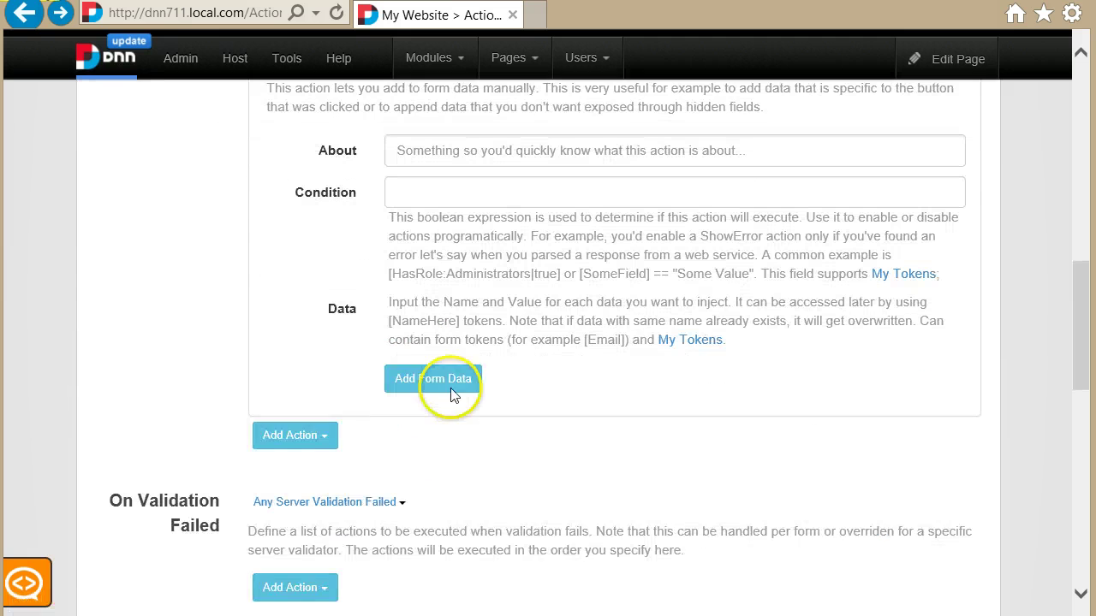
pyautogui.click(448, 379)
pyautogui.click(455, 409)
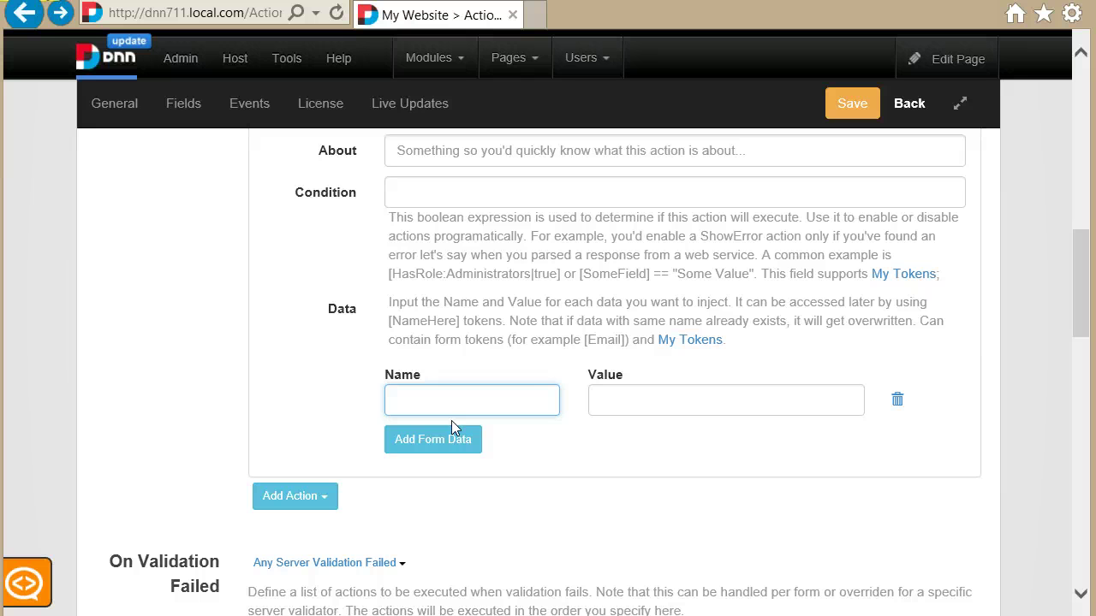
pyautogui.write('Mode')
pyautogui.press('Tab')
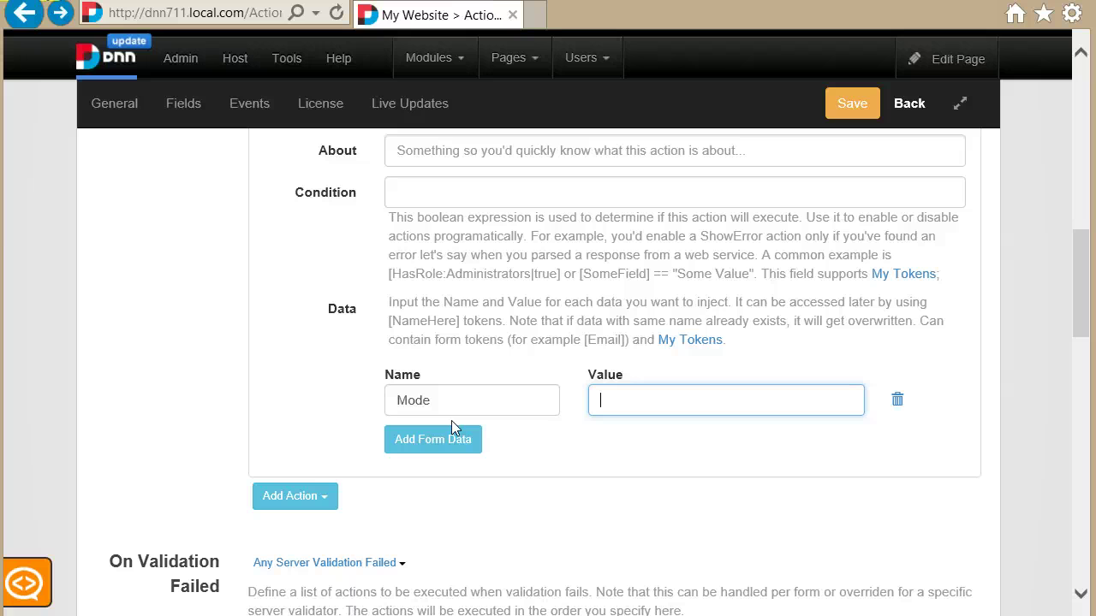
pyautogui.write('true')
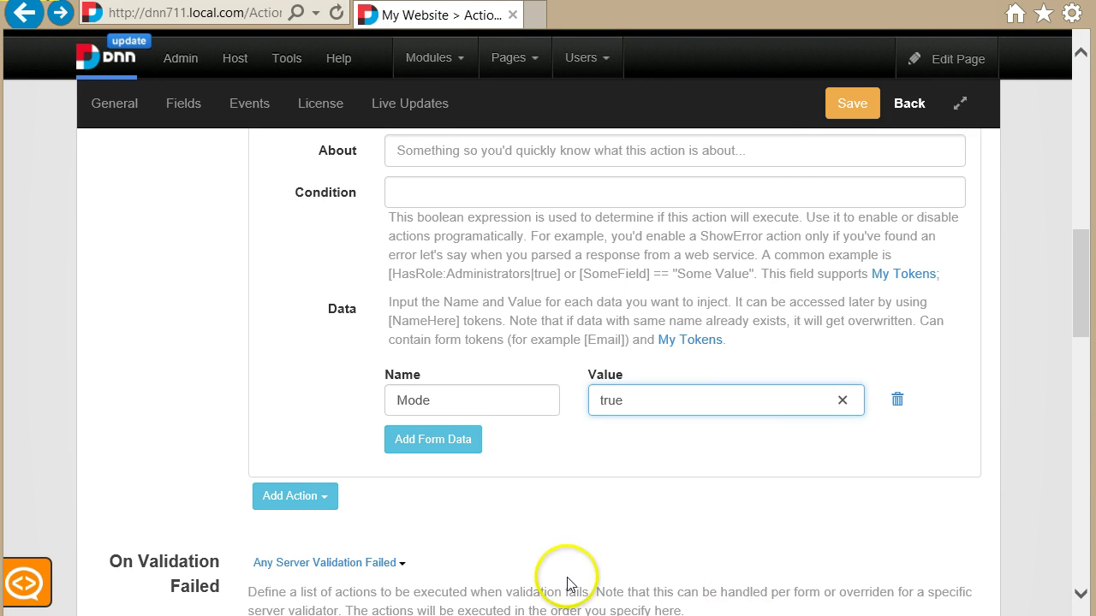
pyautogui.scroll(3, 599, 489)
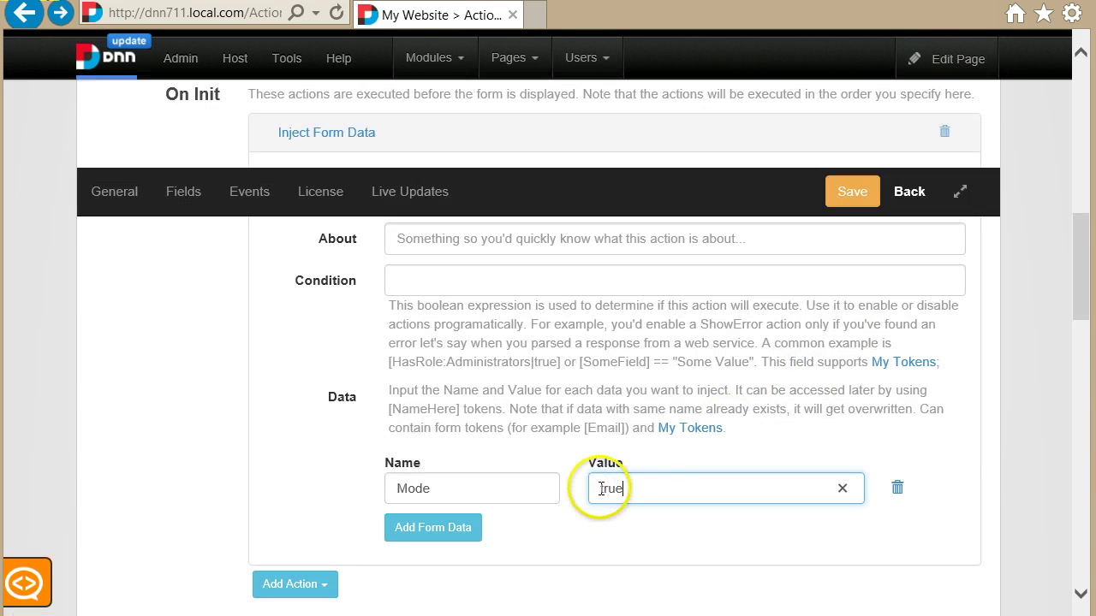
pyautogui.scroll(7, 582, 500)
pyautogui.scroll(-3, 318, 386)
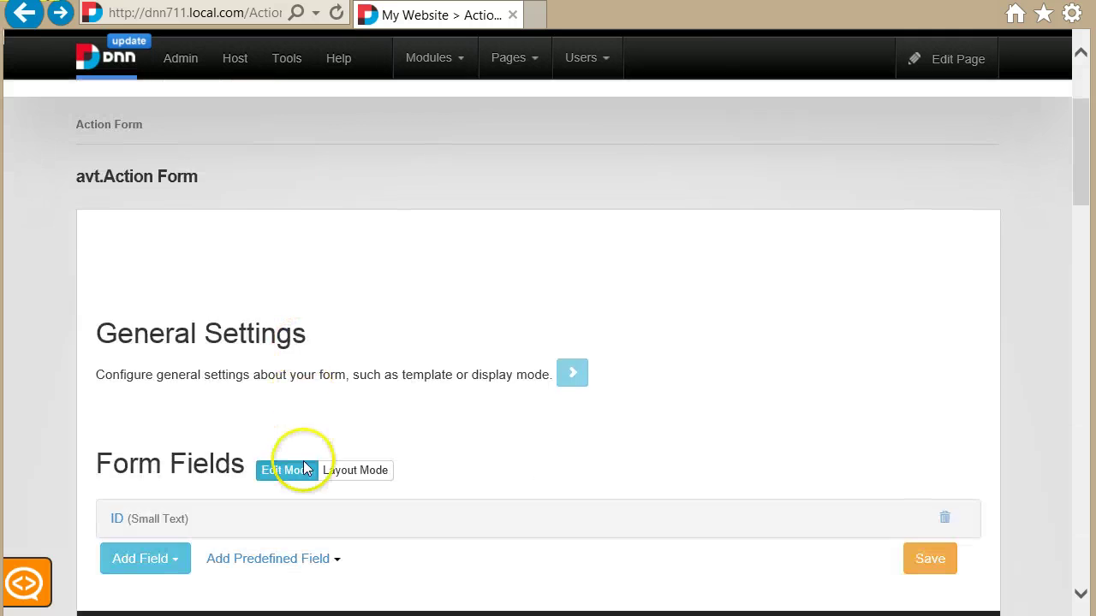
pyautogui.scroll(-2, 331, 458)
pyautogui.click(140, 344)
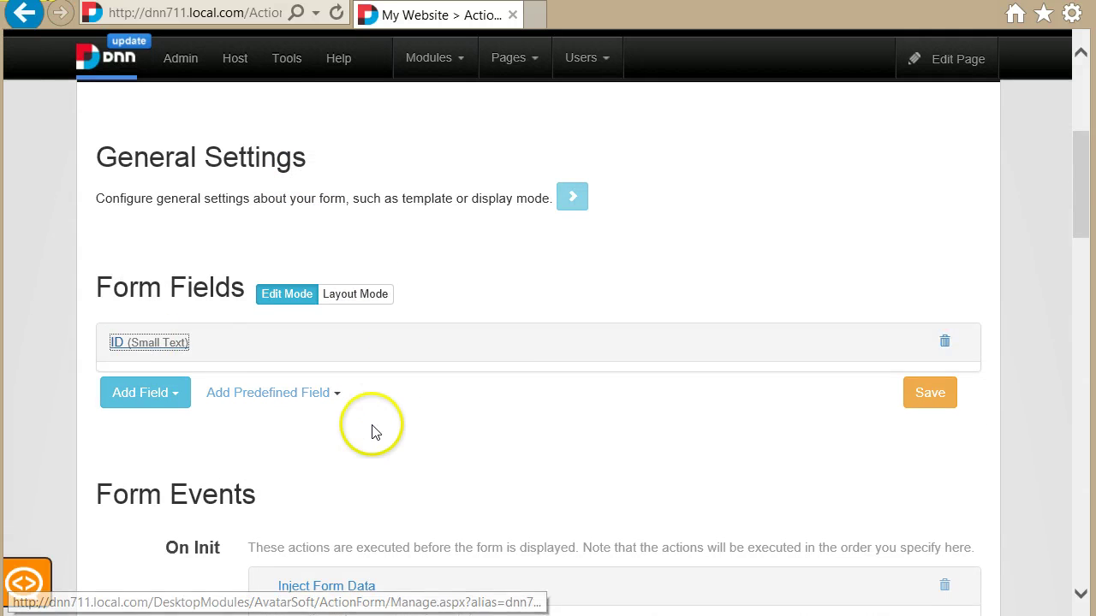
pyautogui.scroll(-3, 373, 445)
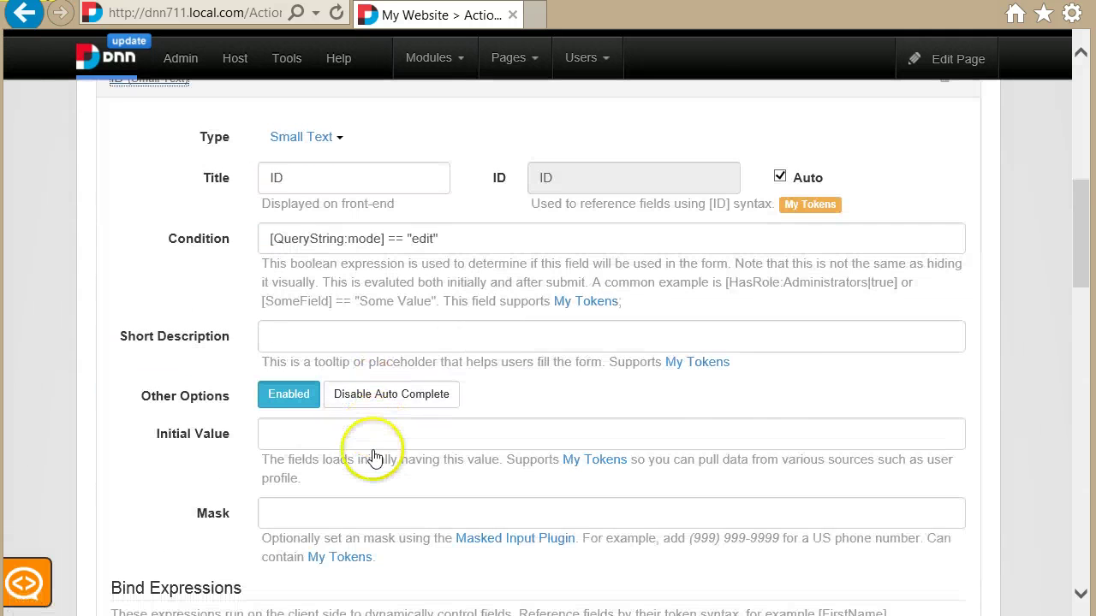
pyautogui.click(385, 238)
pyautogui.moveTo(383, 238); pyautogui.dragTo(281, 238)
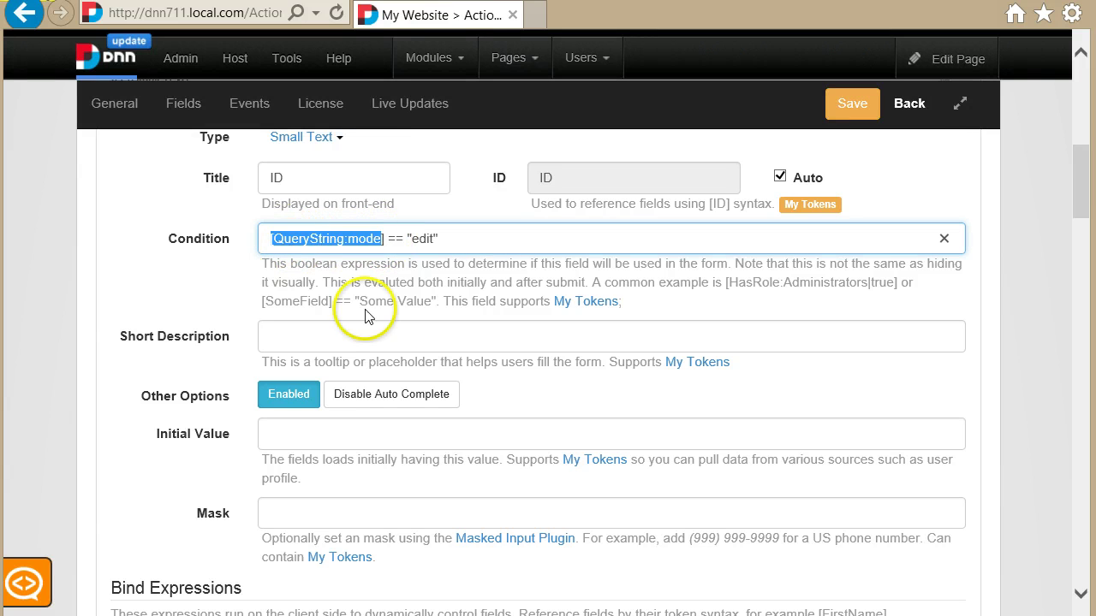
pyautogui.press('Right')
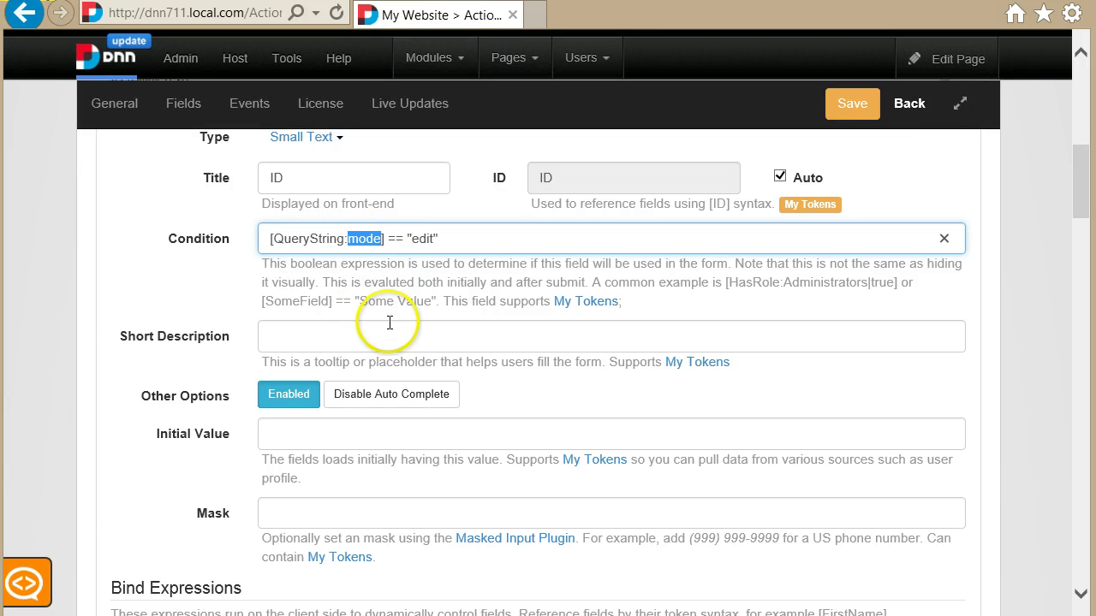
pyautogui.write('Mode')
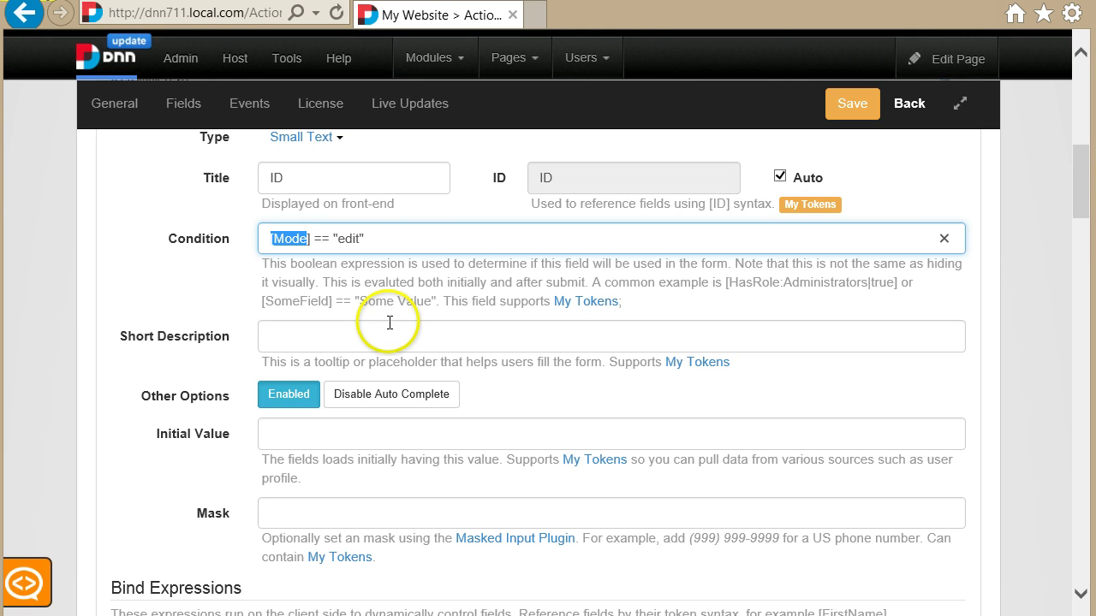
pyautogui.scroll(-10, 389, 322)
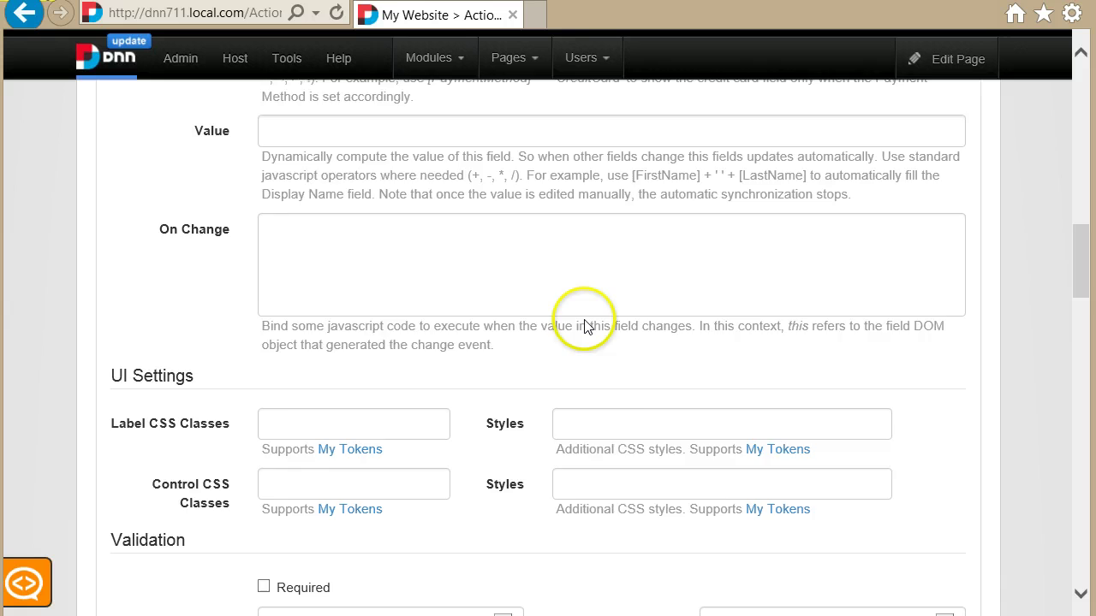
pyautogui.scroll(-5, 380, 462)
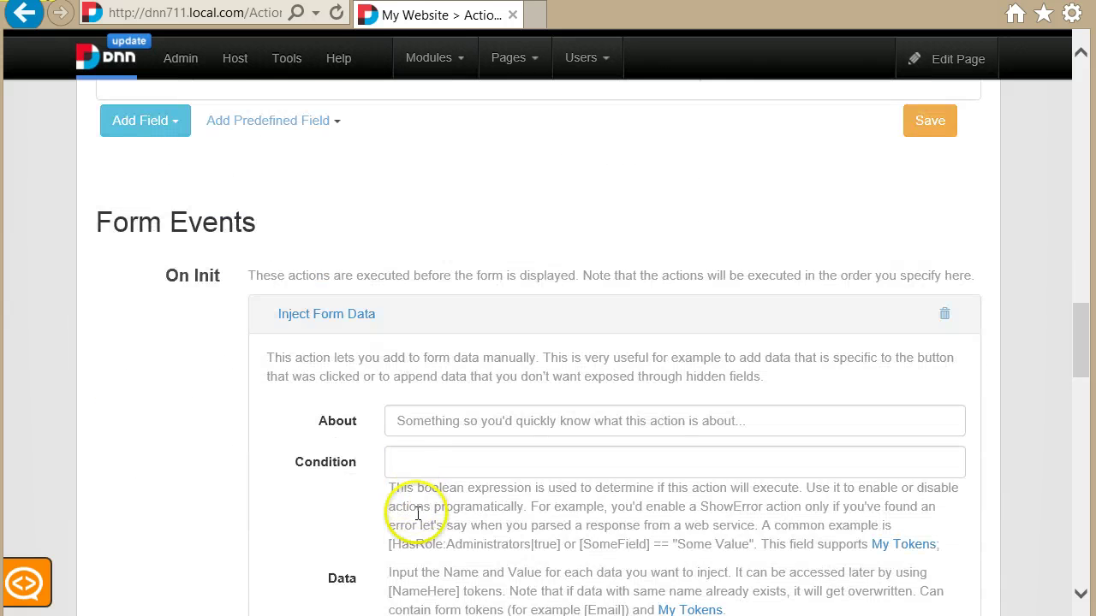
pyautogui.doubleClick(459, 491)
pyautogui.scroll(1, 368, 497)
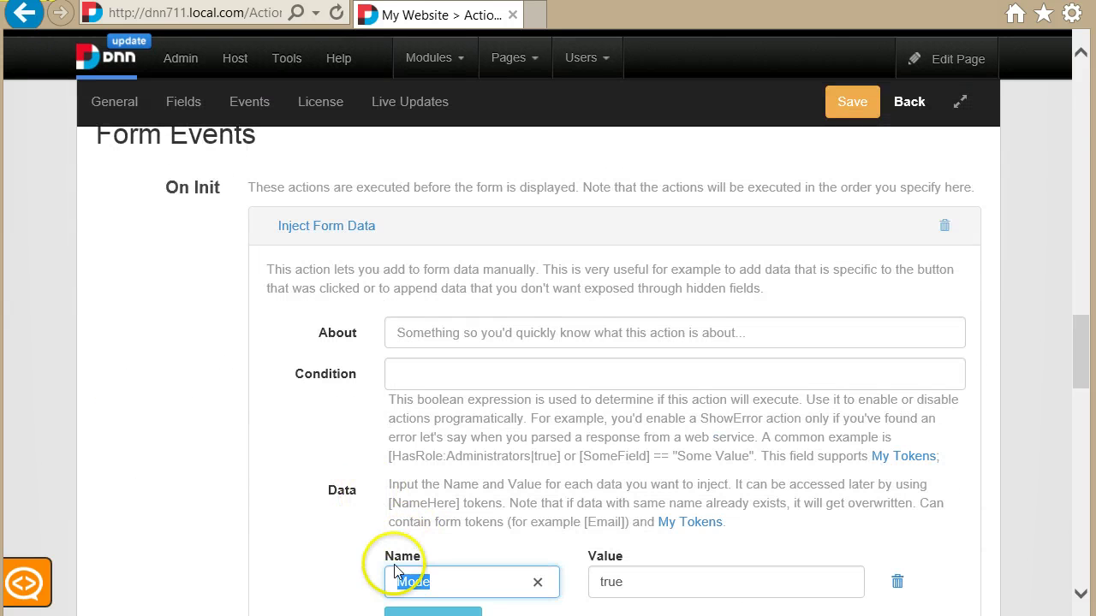
pyautogui.scroll(15, 306, 515)
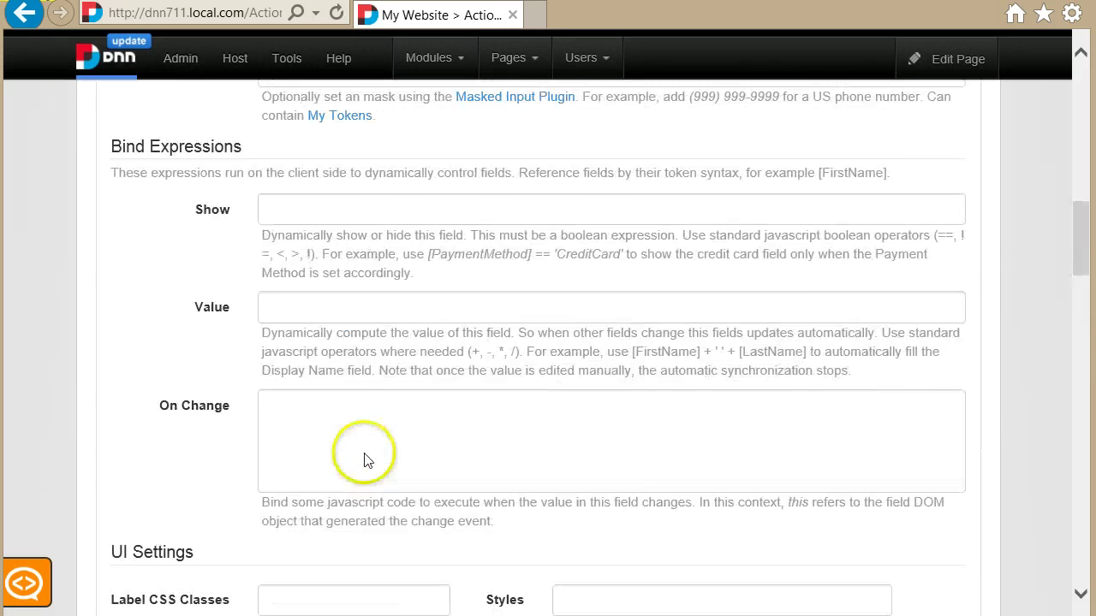
pyautogui.scroll(2, 376, 462)
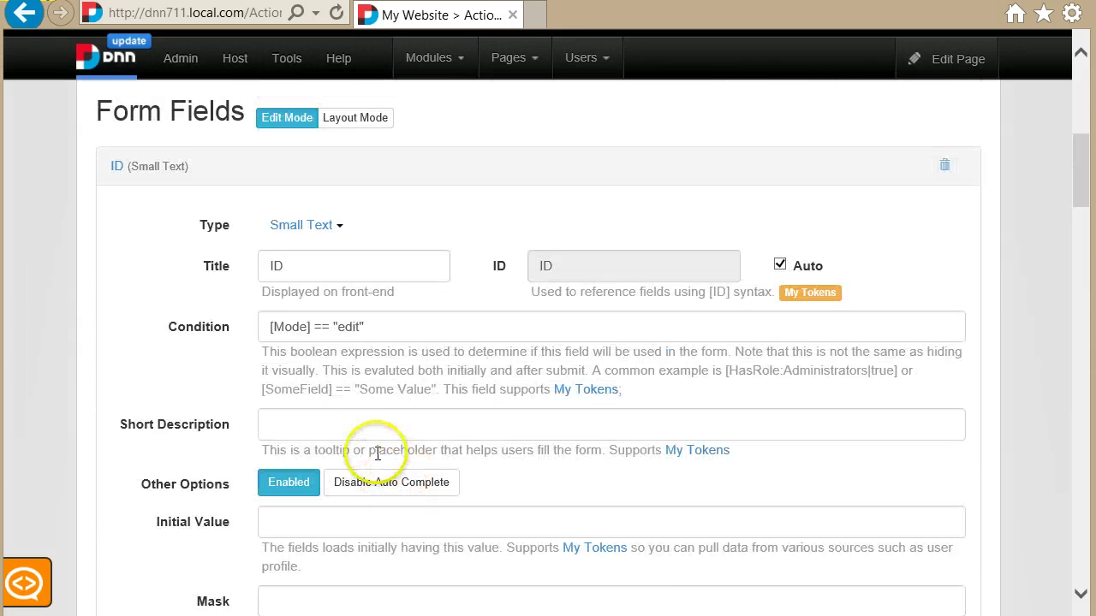
pyautogui.click(308, 326)
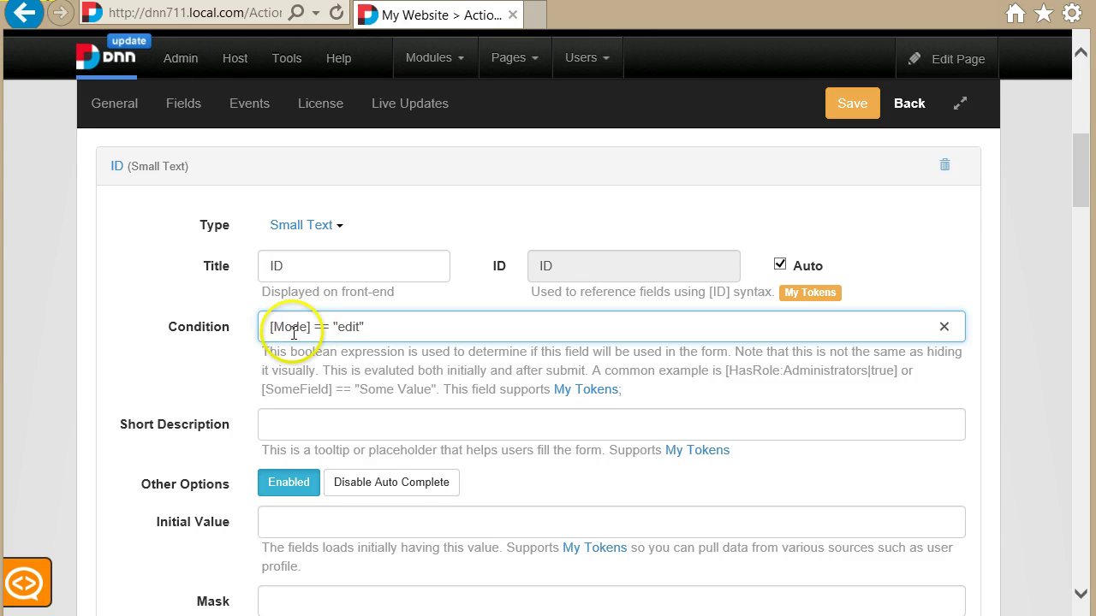
pyautogui.scroll(-7, 196, 403)
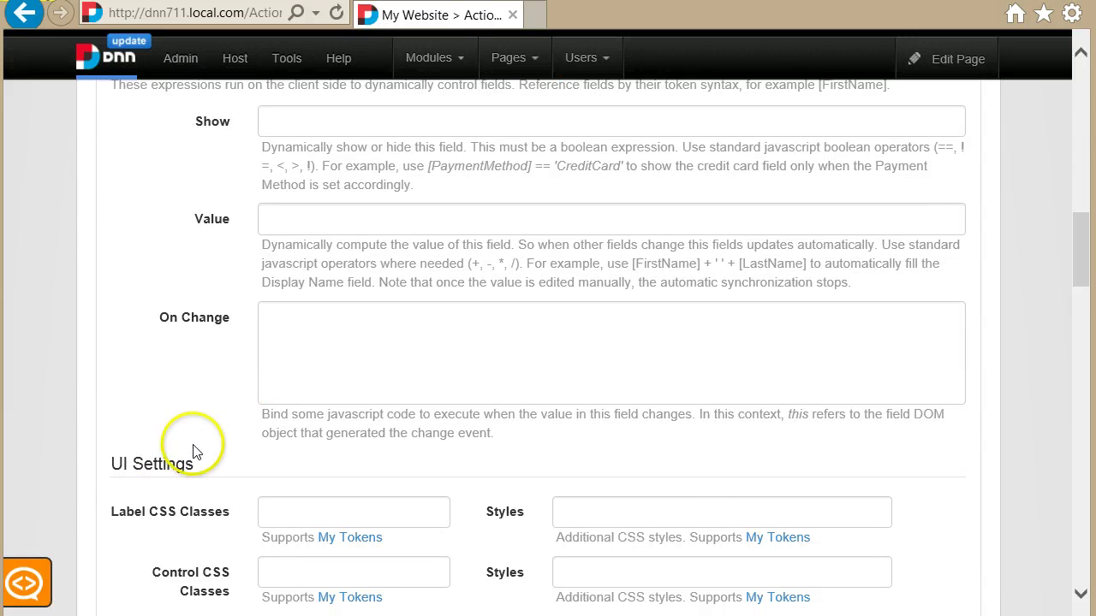
pyautogui.scroll(-6, 196, 448)
pyautogui.scroll(-3, 200, 494)
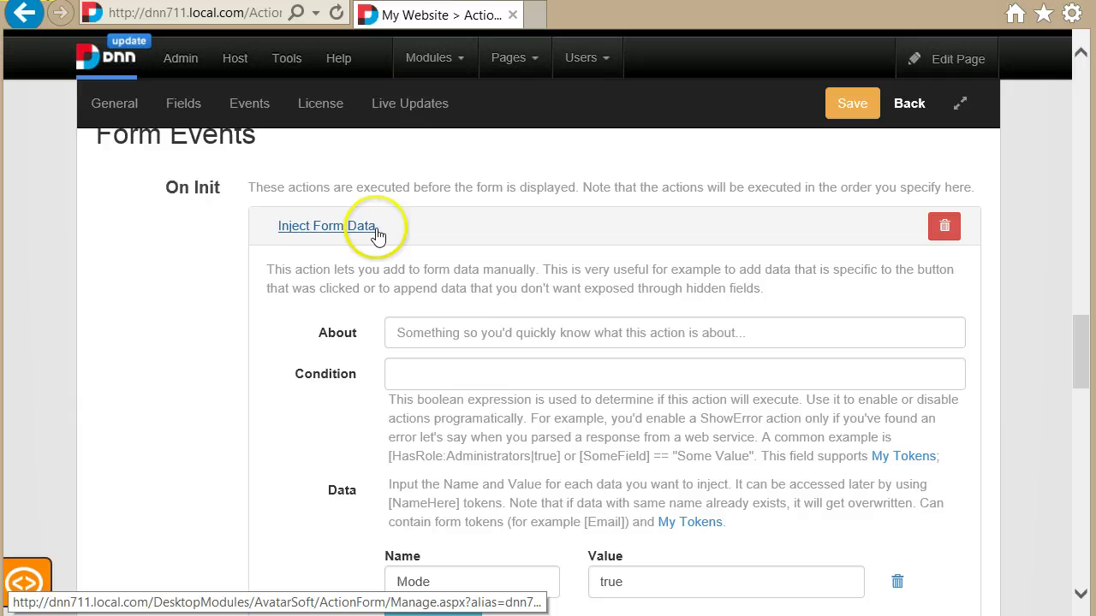
pyautogui.scroll(-2, 347, 284)
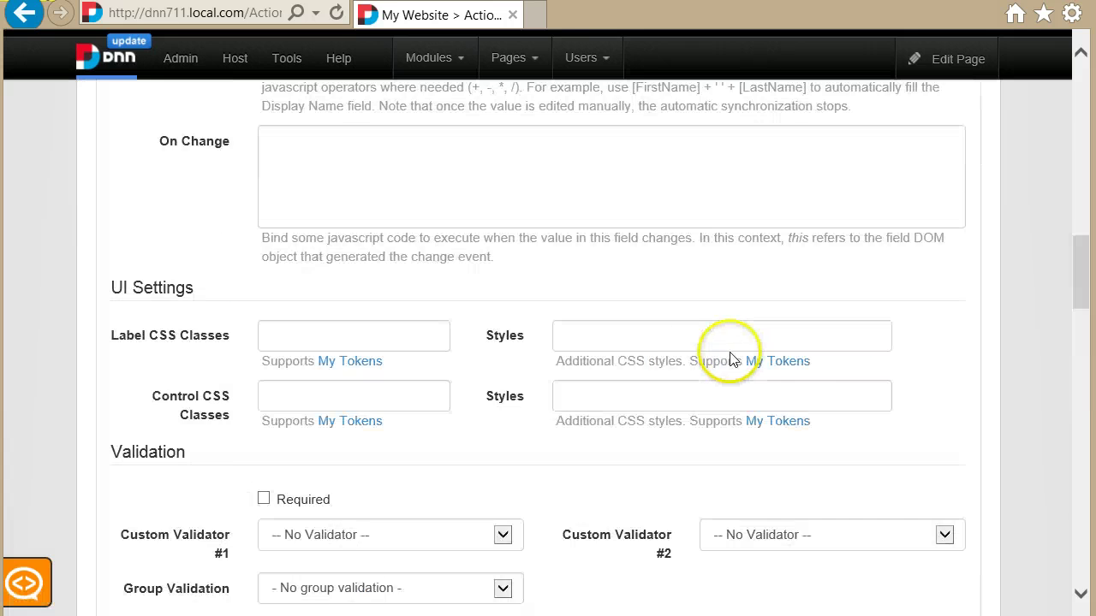
pyautogui.scroll(4, 728, 362)
pyautogui.scroll(5, 525, 384)
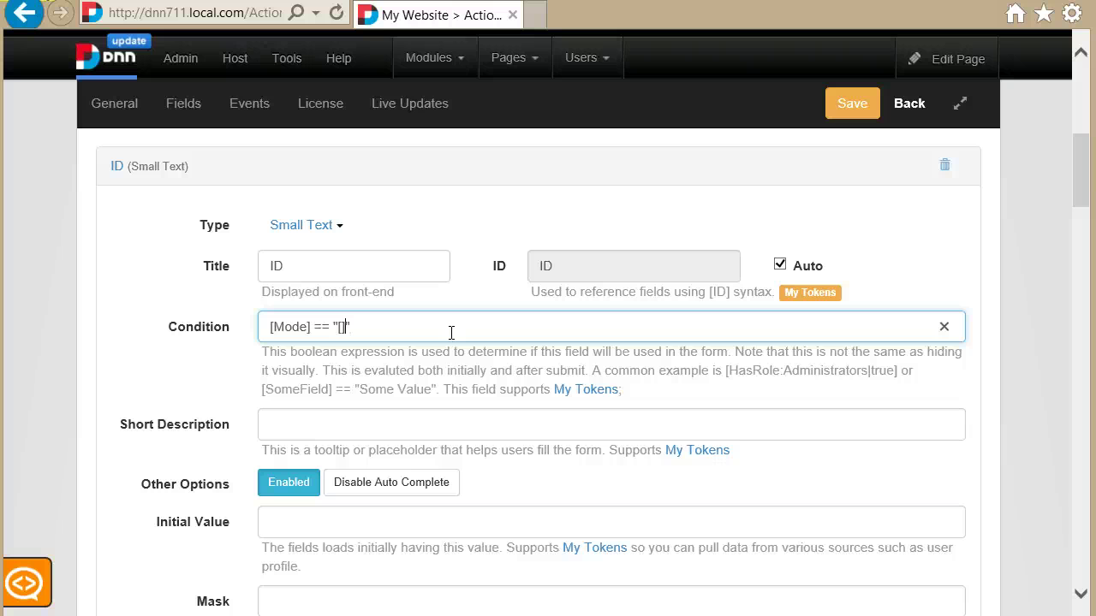
pyautogui.click(1031, 404)
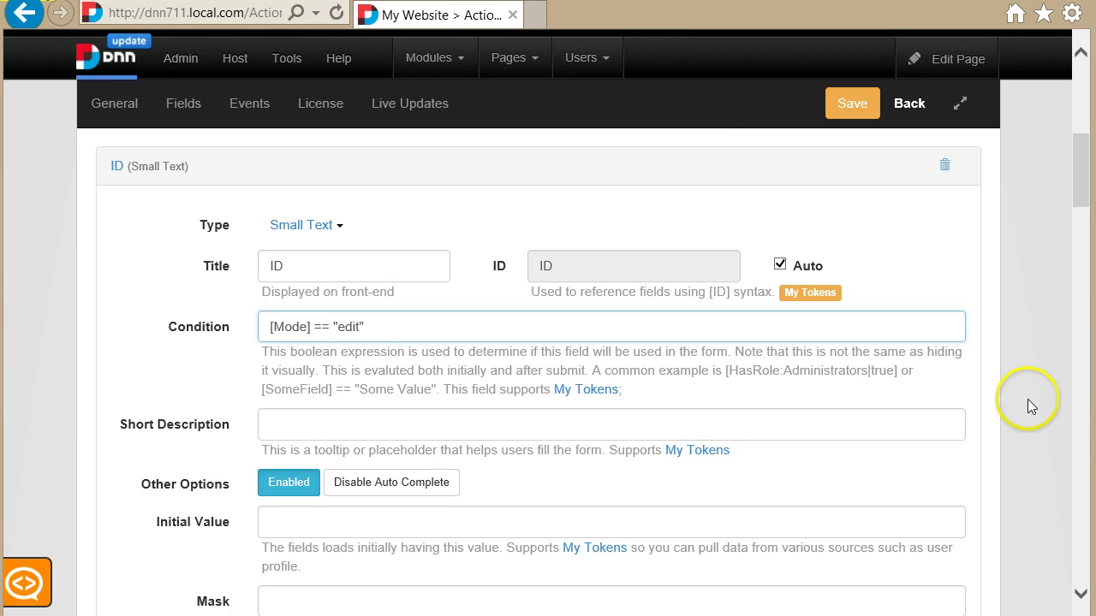
# Save, view the live form, then return and check the ID field's edit condition
pyautogui.click(853, 103)
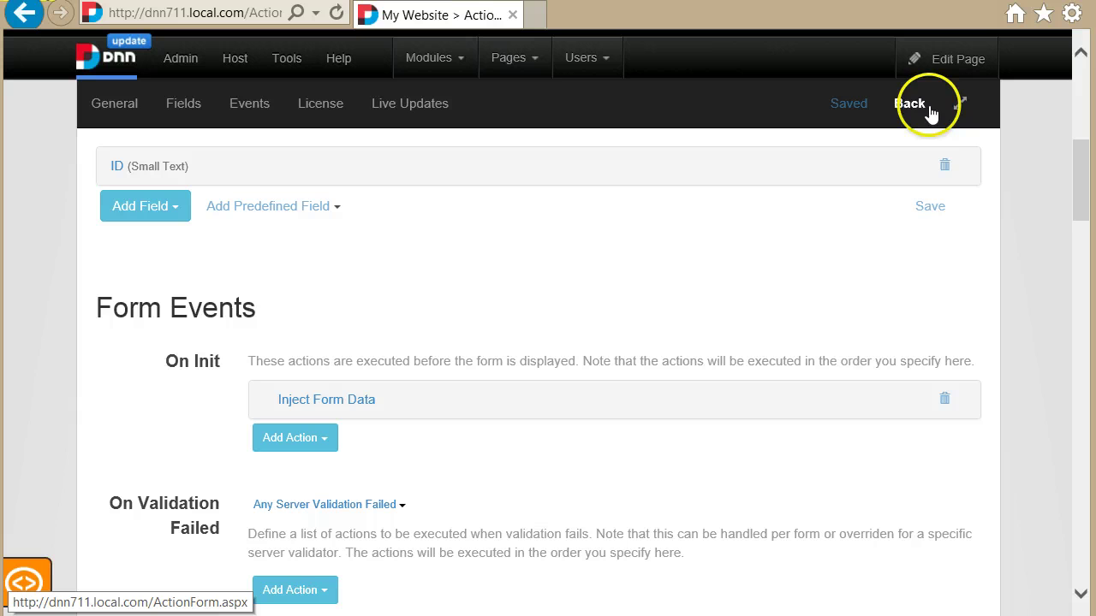
pyautogui.click(909, 103)
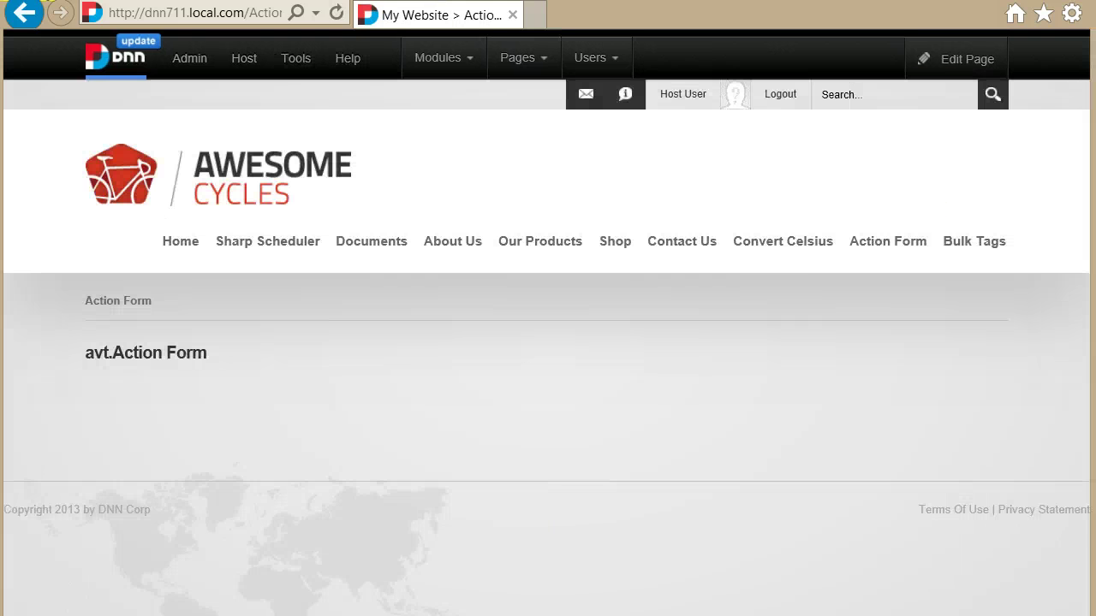
pyautogui.click(15, 19)
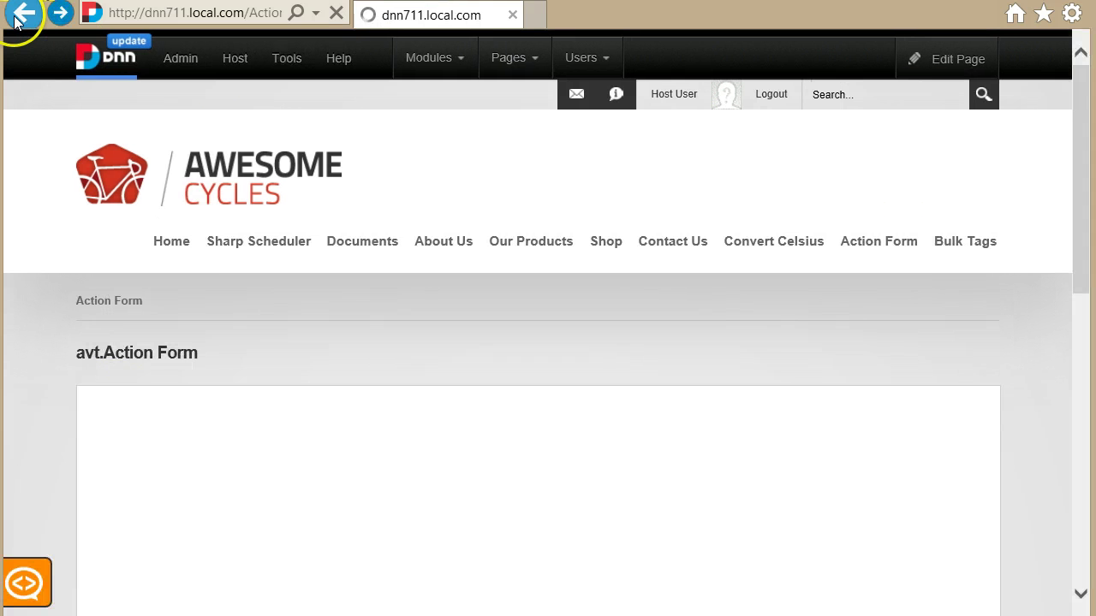
pyautogui.scroll(-3, 469, 282)
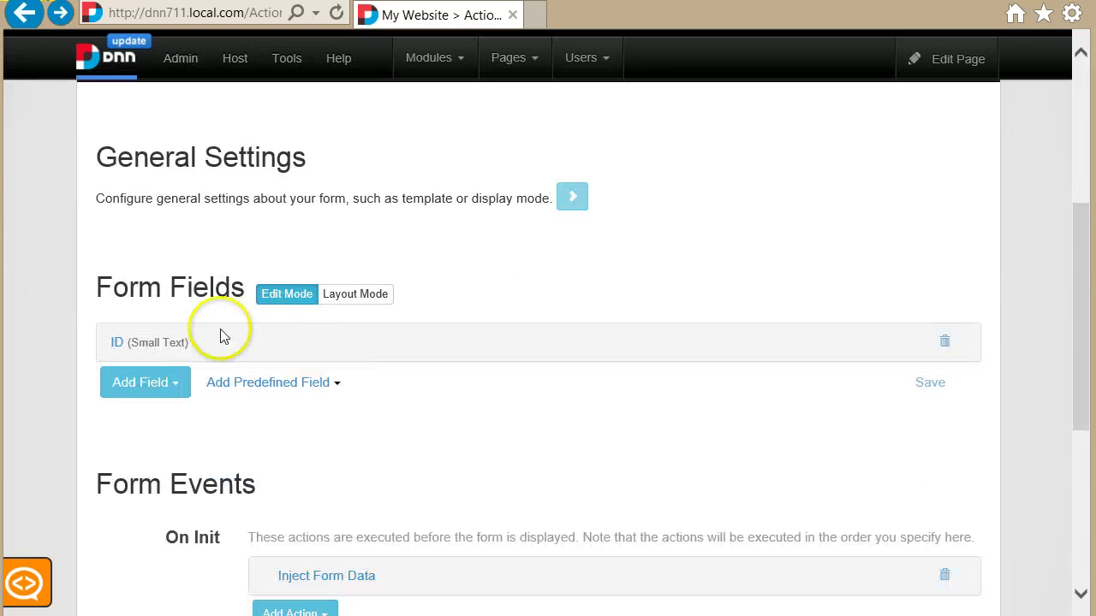
pyautogui.click(173, 345)
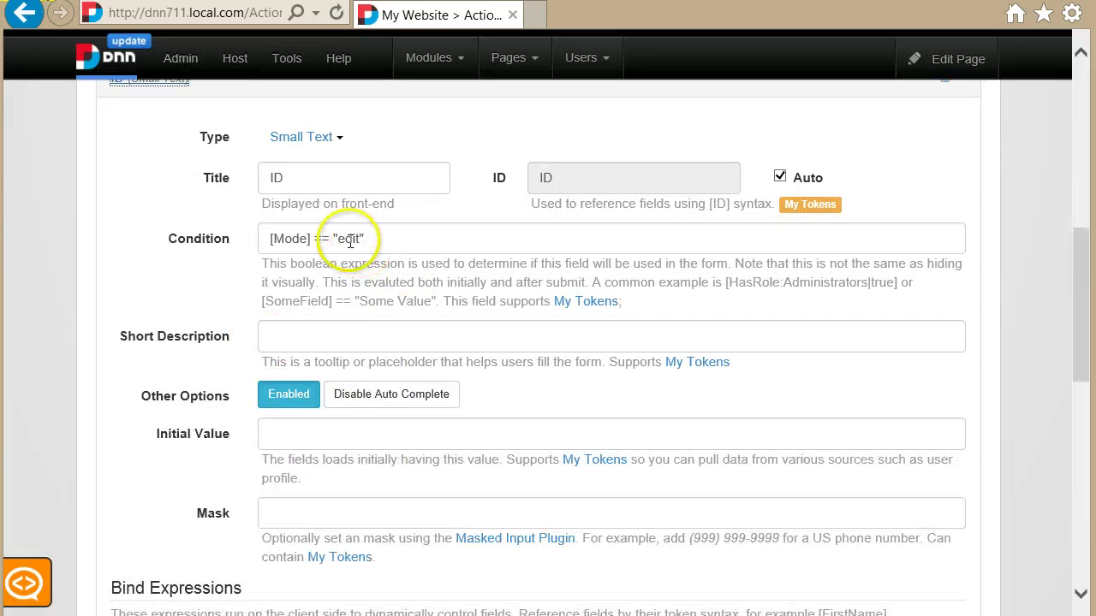
pyautogui.doubleClick(347, 238)
# Change the Inject Form Data Mode value from true to edit and save
pyautogui.scroll(-5, 286, 362)
pyautogui.scroll(-8, 249, 417)
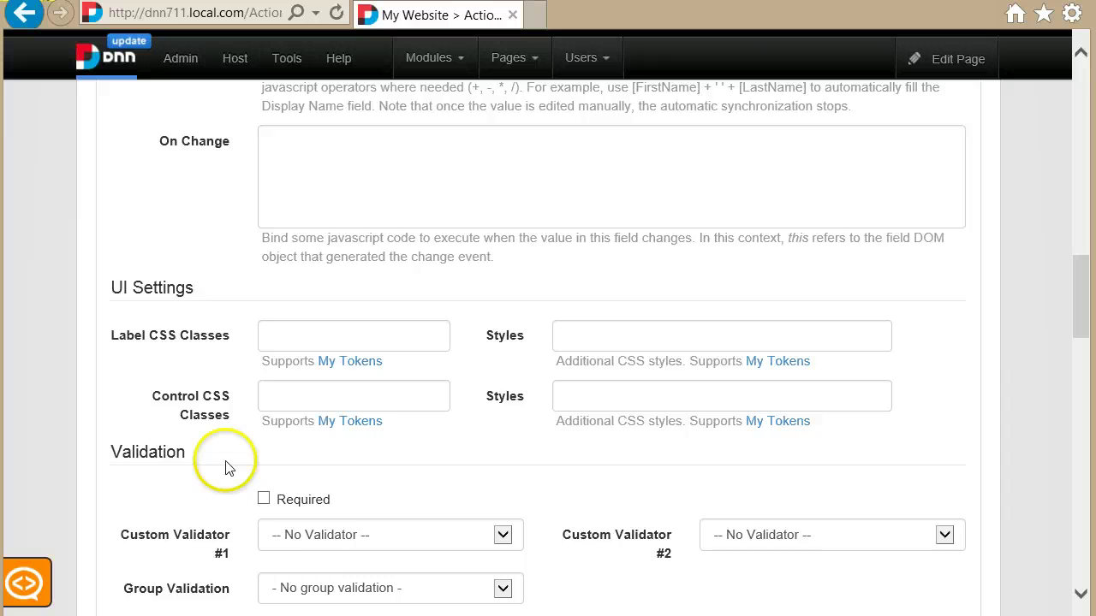
pyautogui.click(325, 402)
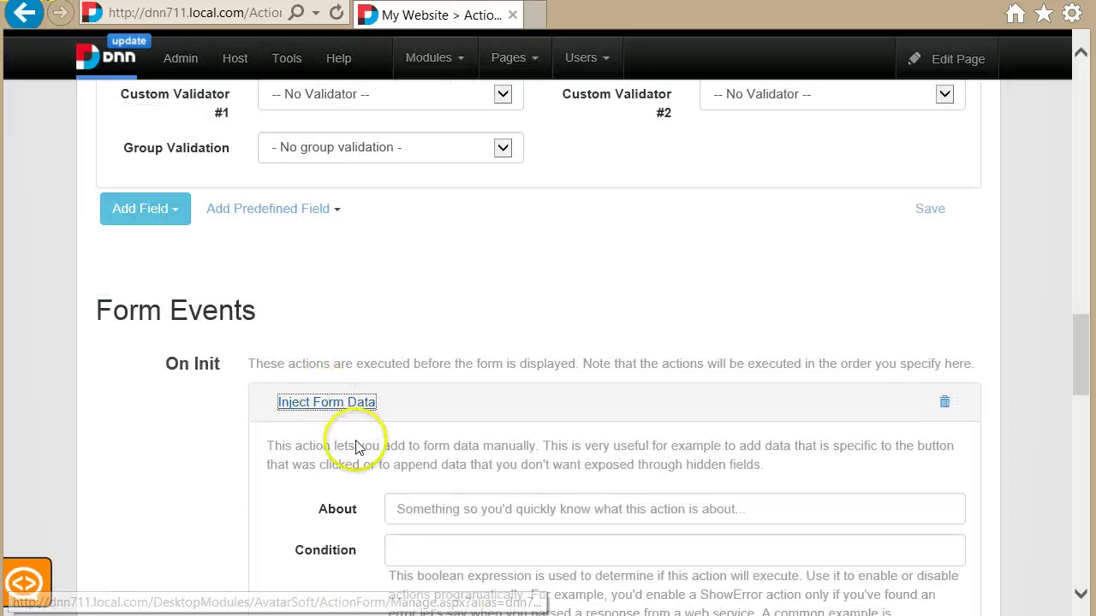
pyautogui.scroll(-4, 350, 458)
pyautogui.doubleClick(653, 322)
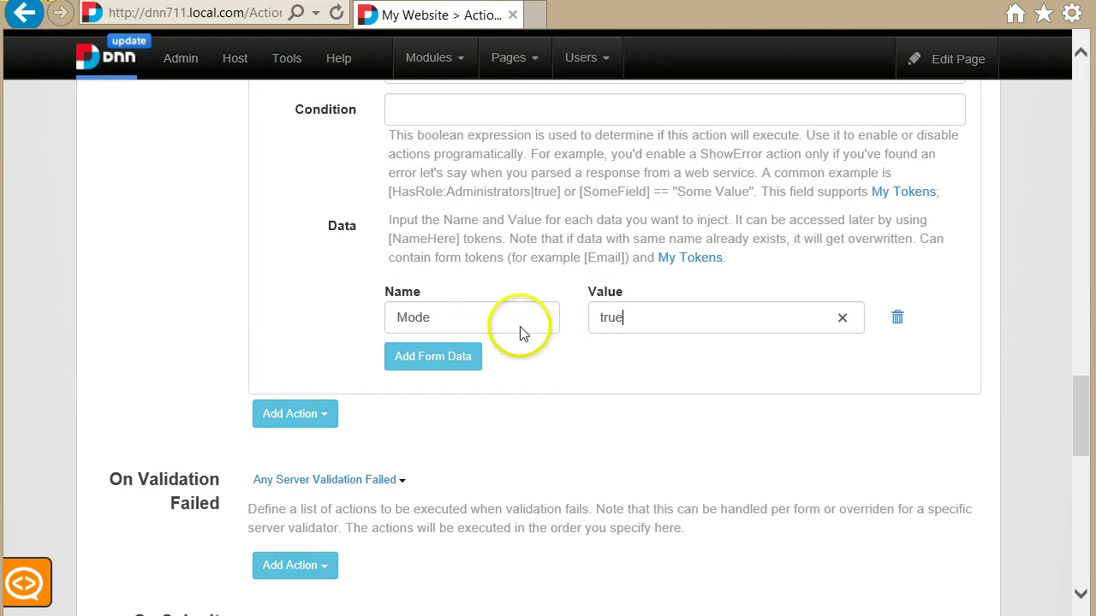
pyautogui.write('edit')
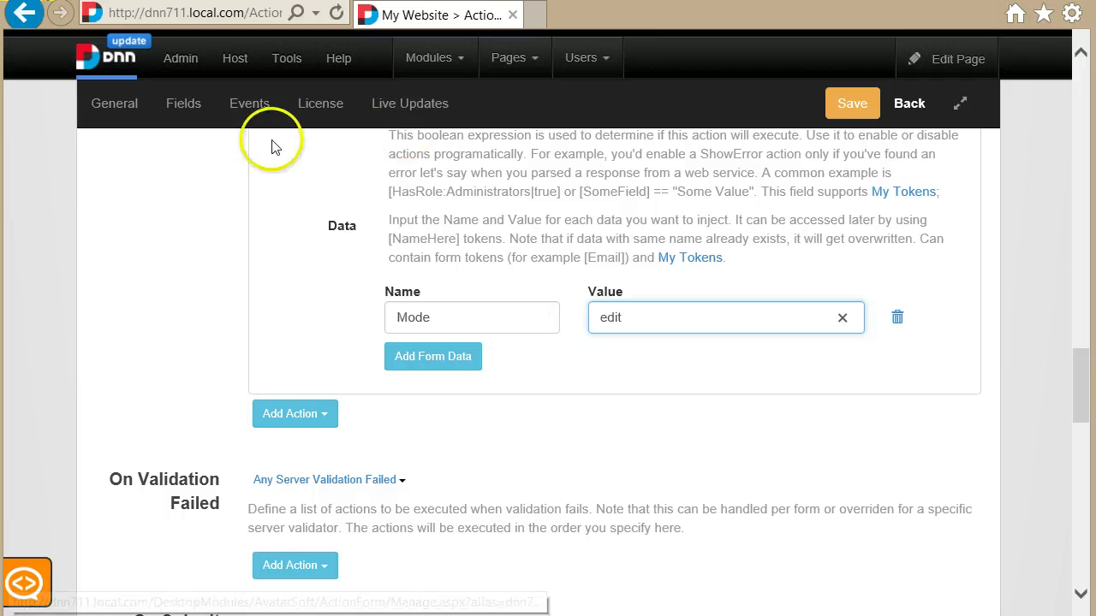
pyautogui.click(847, 103)
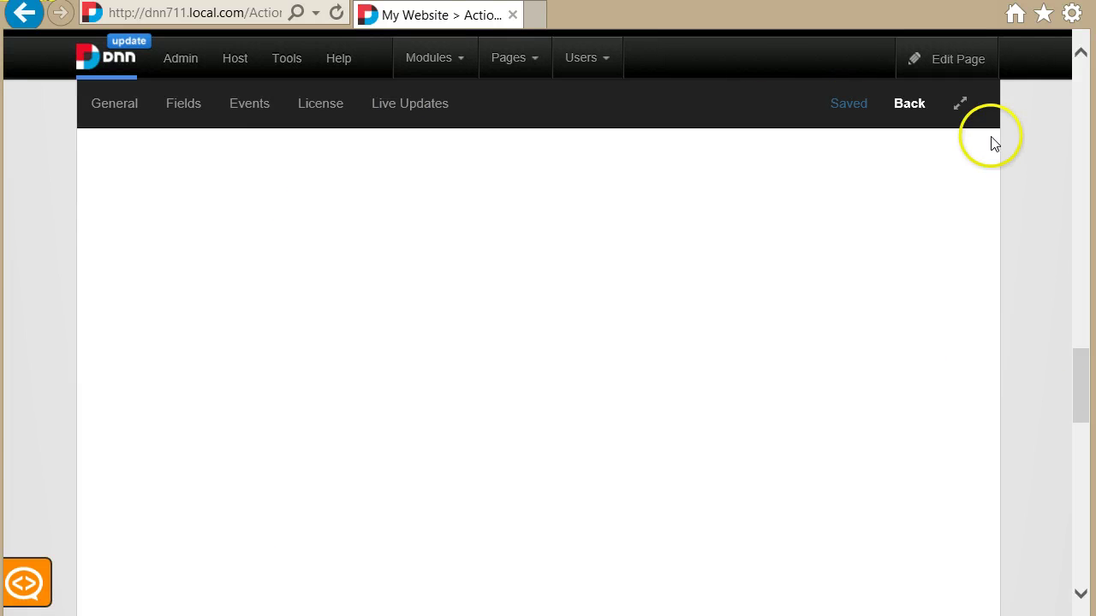
pyautogui.scroll(5, 958, 172)
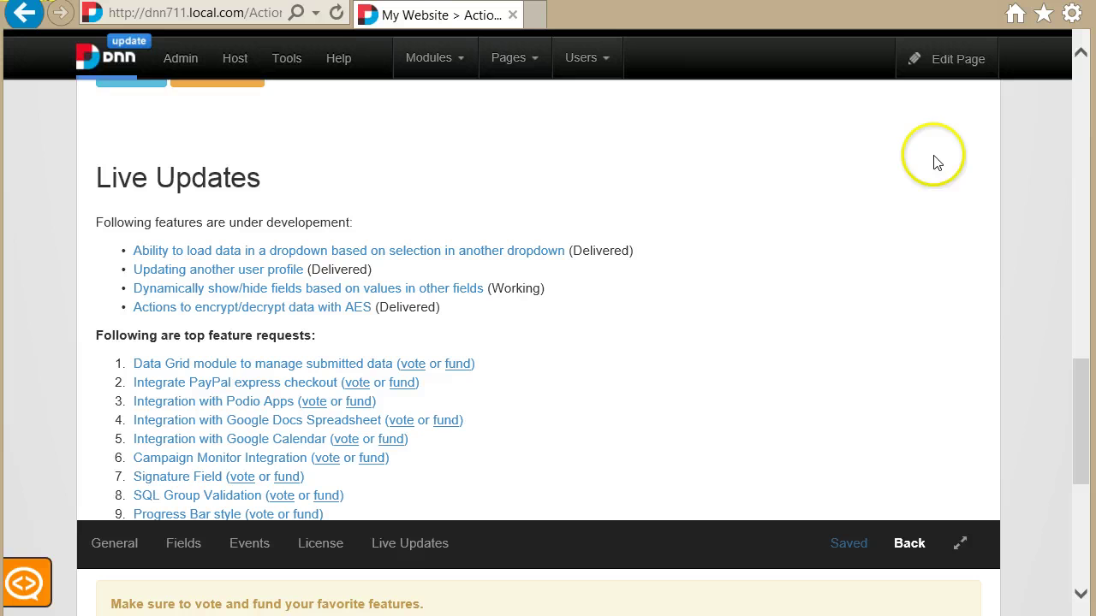
pyautogui.click(923, 107)
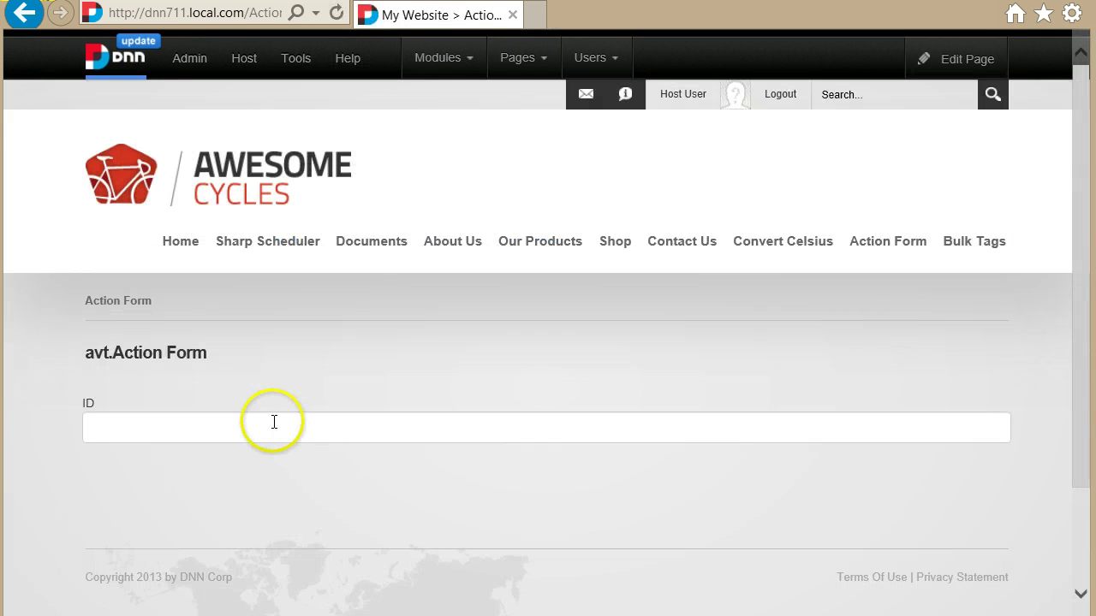
pyautogui.click(274, 422)
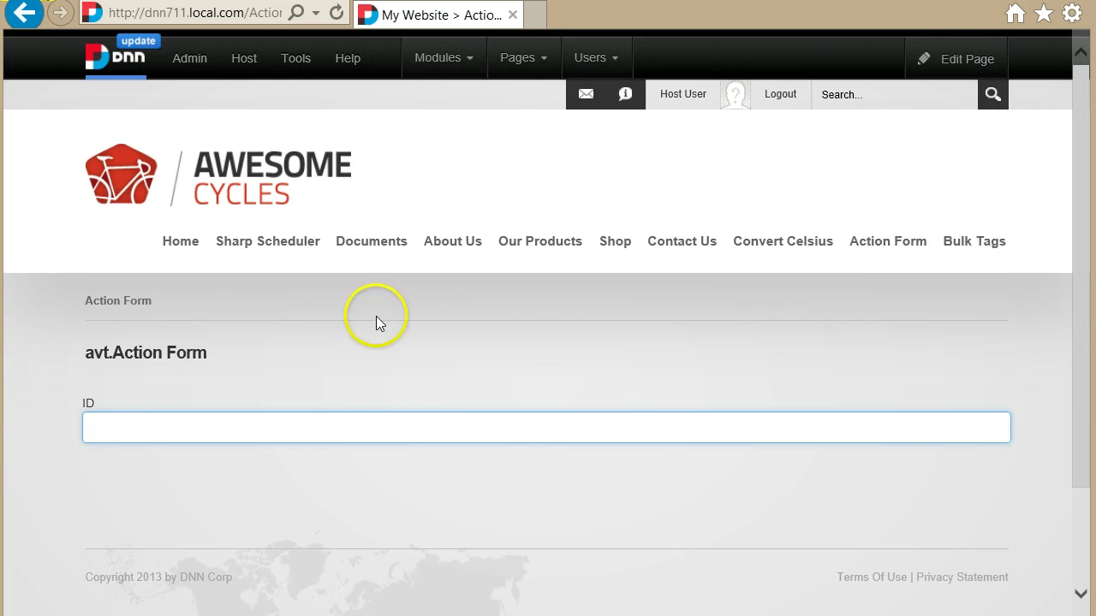
pyautogui.rightClick(75, 214)
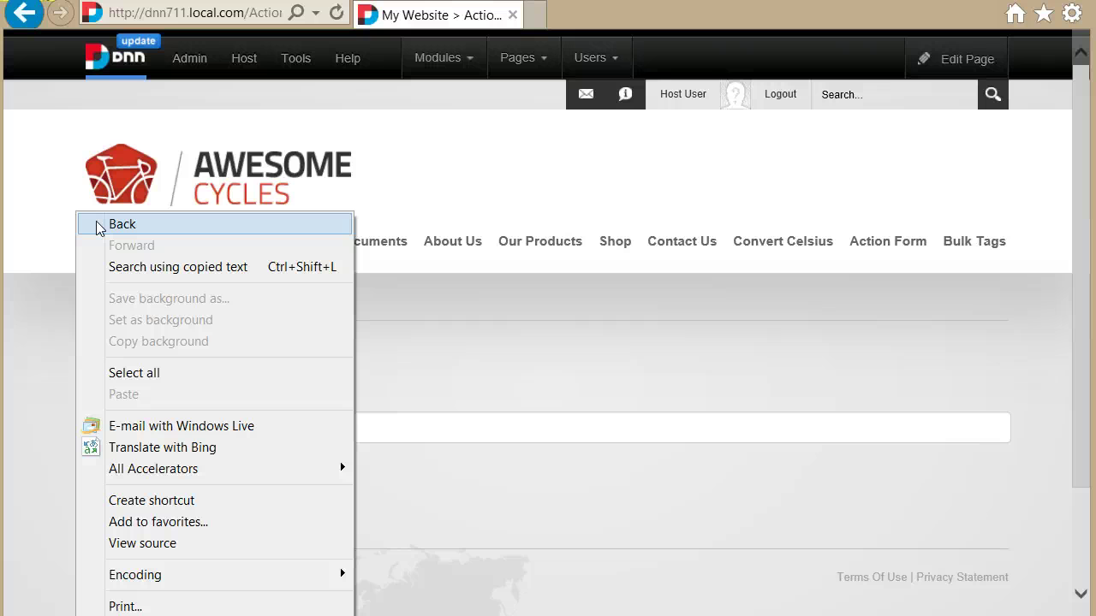
pyautogui.click(211, 223)
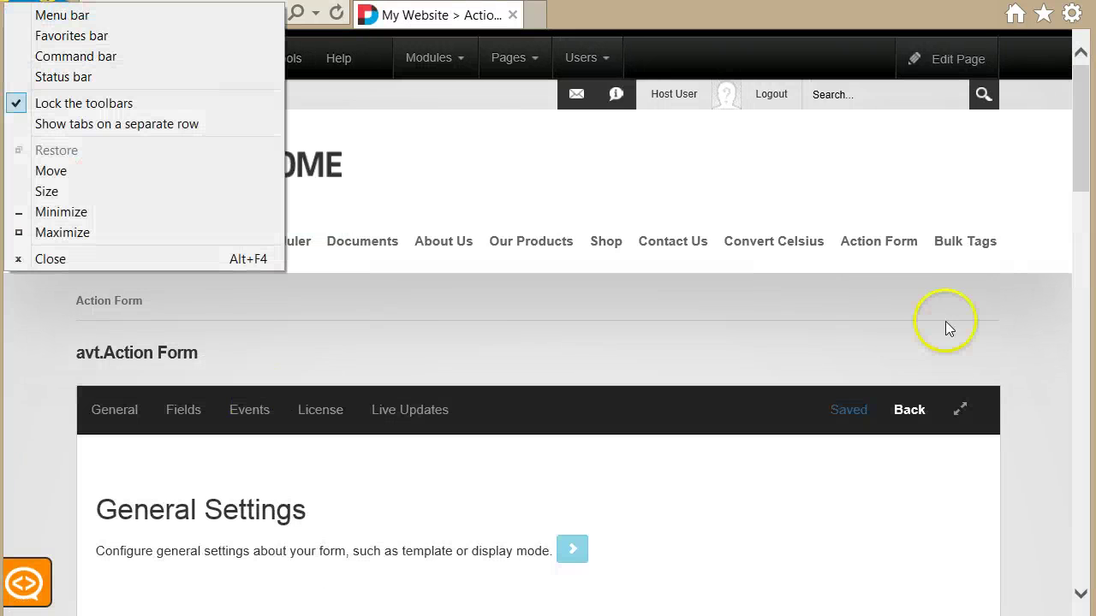
pyautogui.scroll(-3, 936, 343)
pyautogui.scroll(-2, 743, 345)
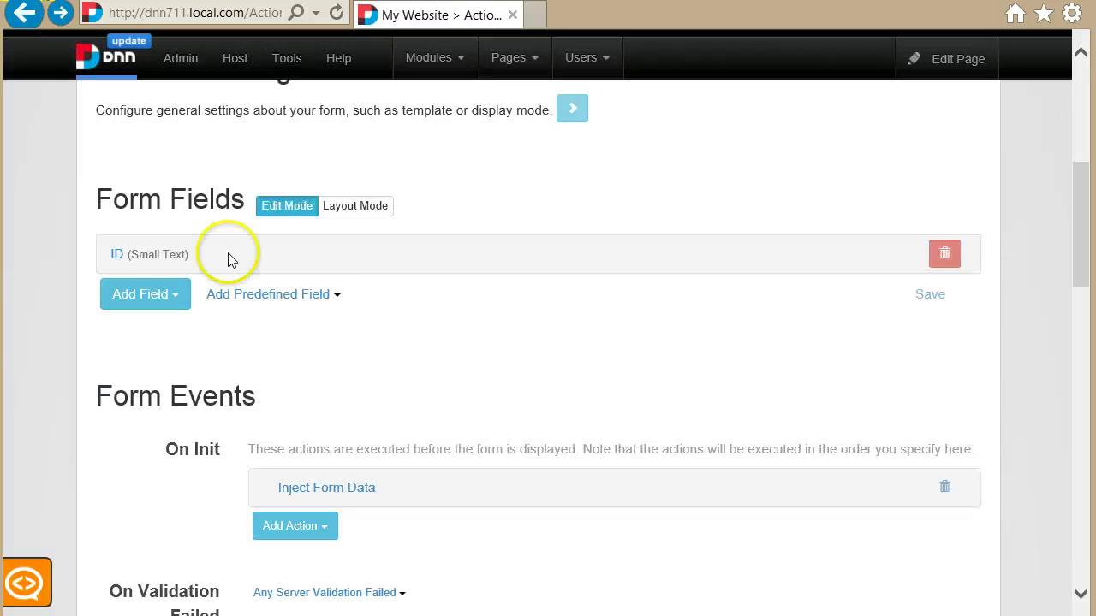
# Open the ID field's settings and edit its [Mode] condition expression
pyautogui.click(140, 251)
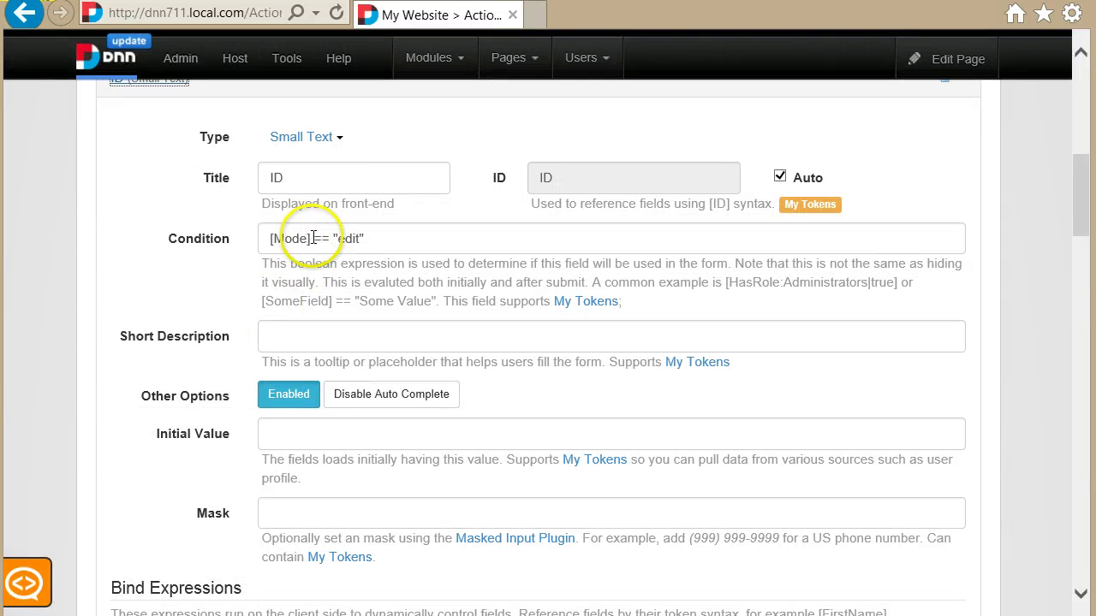
pyautogui.doubleClick(288, 238)
pyautogui.click(323, 240)
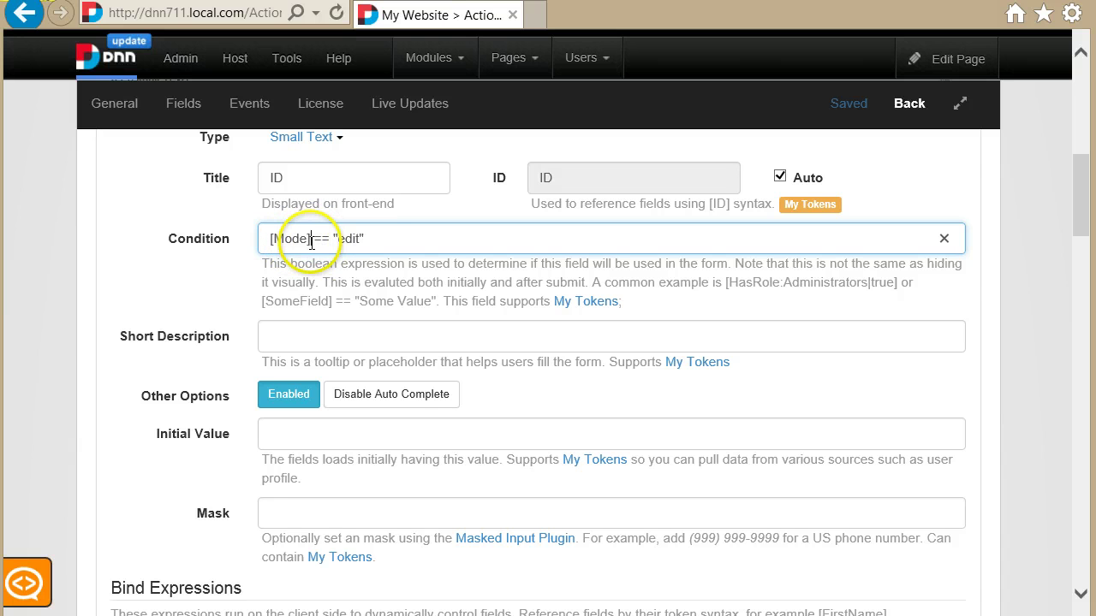
pyautogui.write('.Contains(')
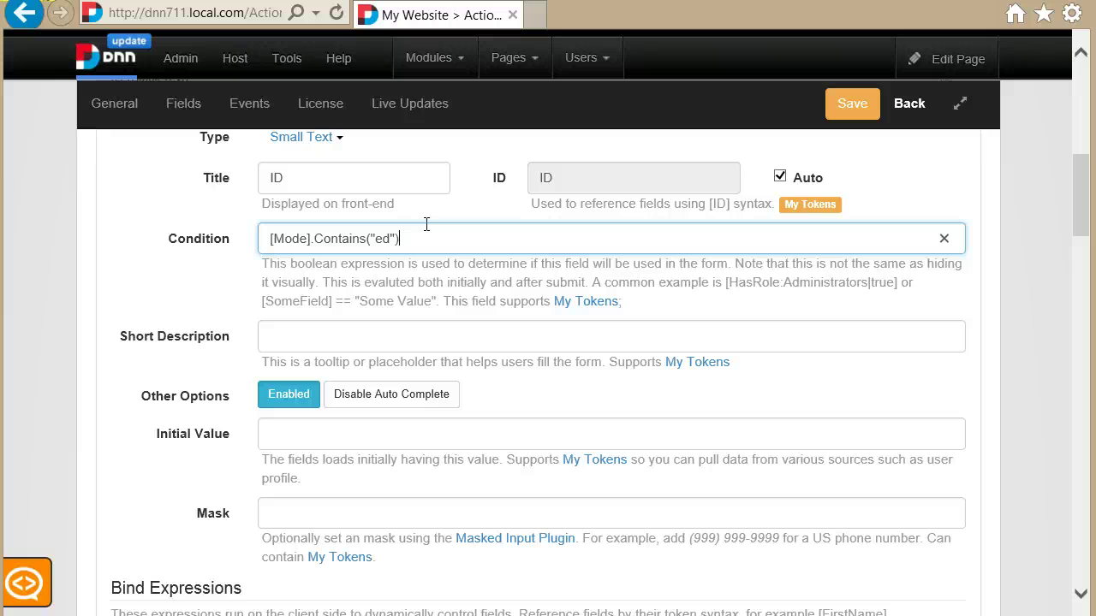
pyautogui.doubleClick(340, 239)
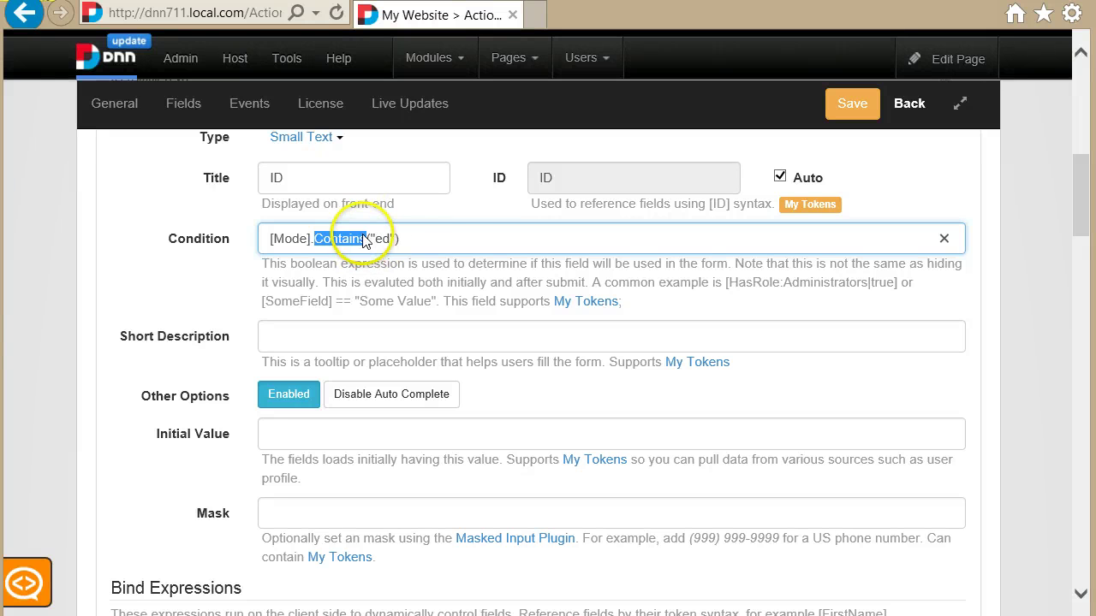
pyautogui.click(448, 238)
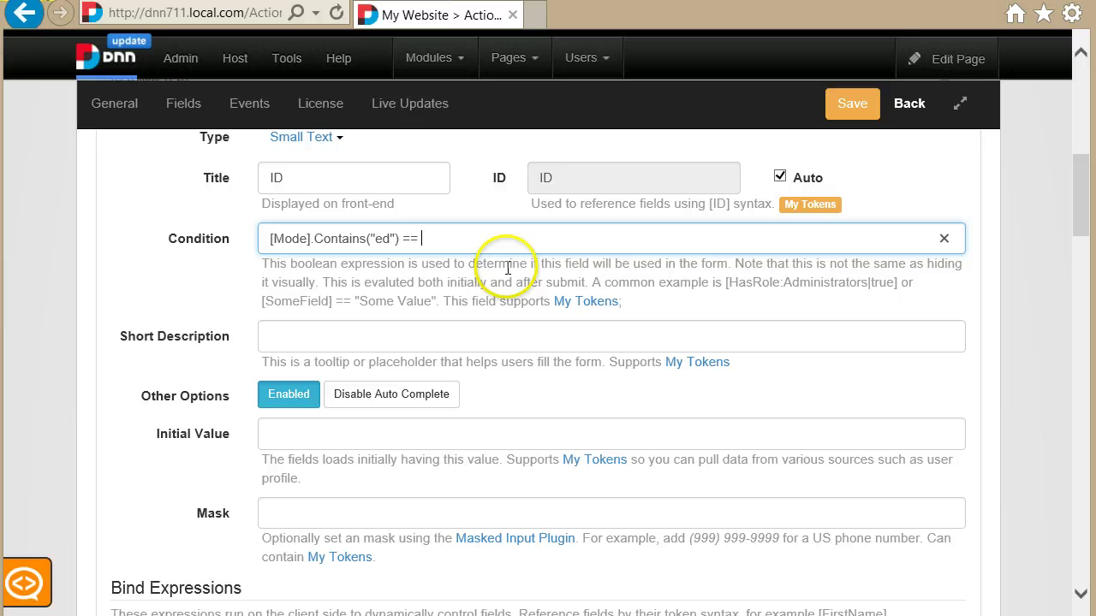
pyautogui.doubleClick(432, 238)
pyautogui.doubleClick(342, 239)
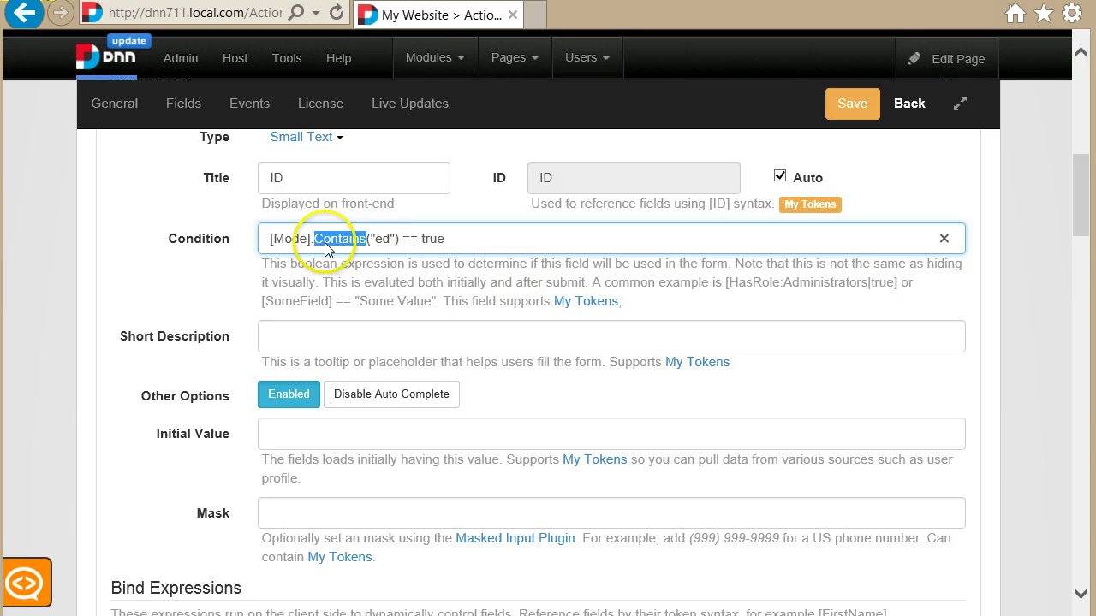
pyautogui.doubleClick(432, 239)
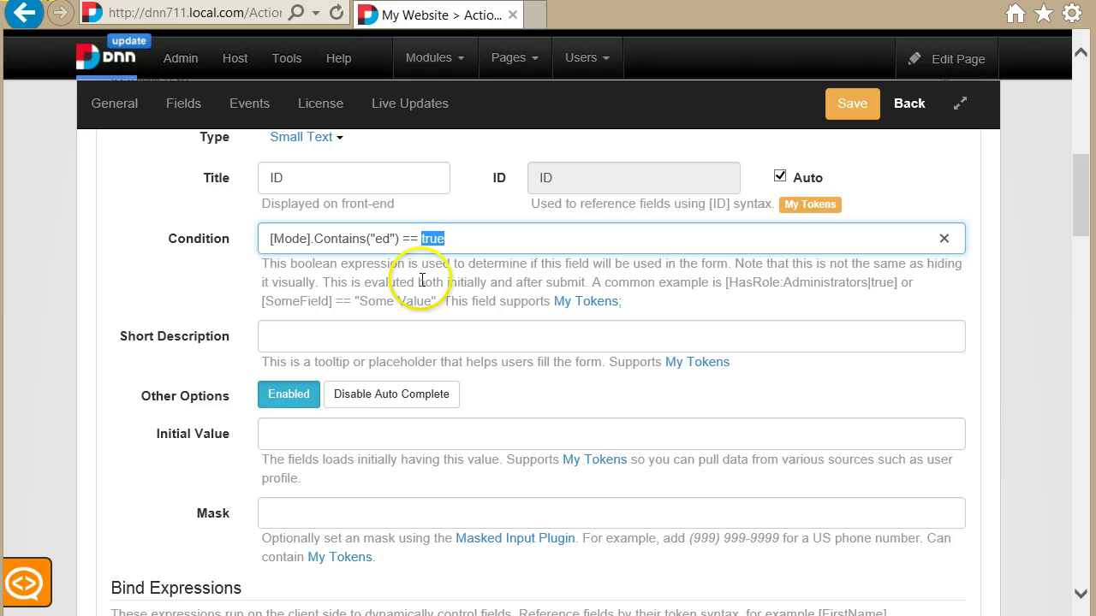
pyautogui.click(404, 240)
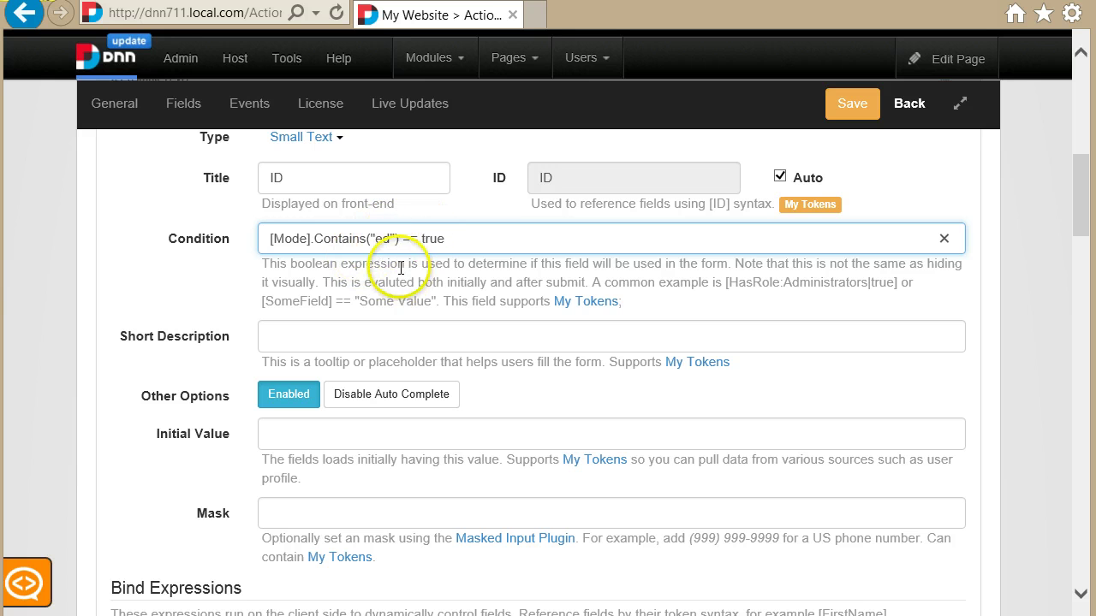
# Undo the condition back to [Mode].Contains("ed") and save the form
pyautogui.click(271, 238)
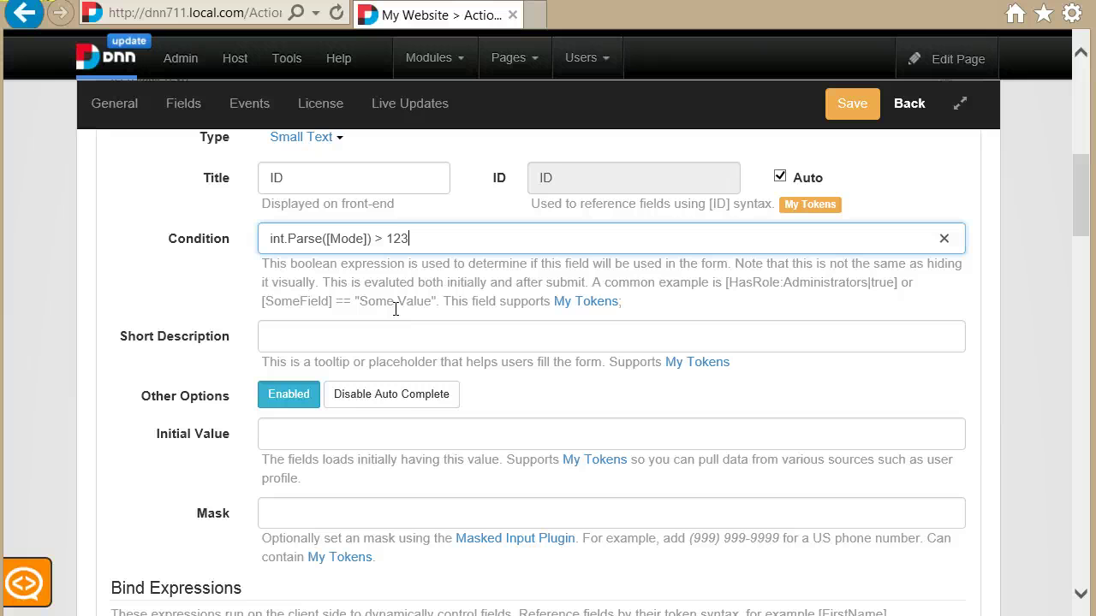
pyautogui.hotkey('ctrl', 'z')
pyautogui.hotkey('ctrl', 'z')
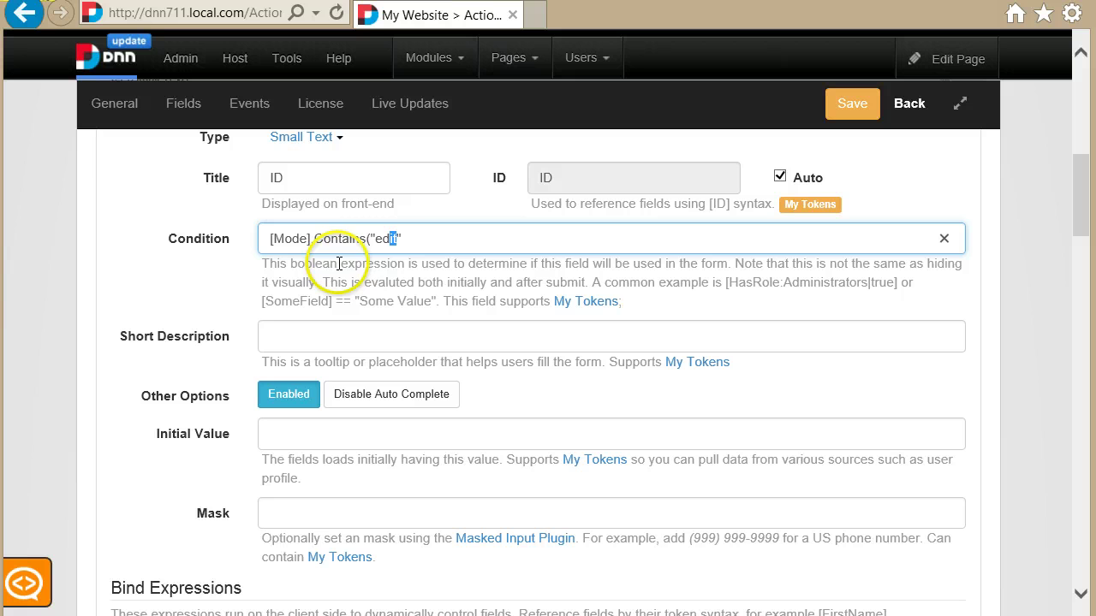
pyautogui.press('End')
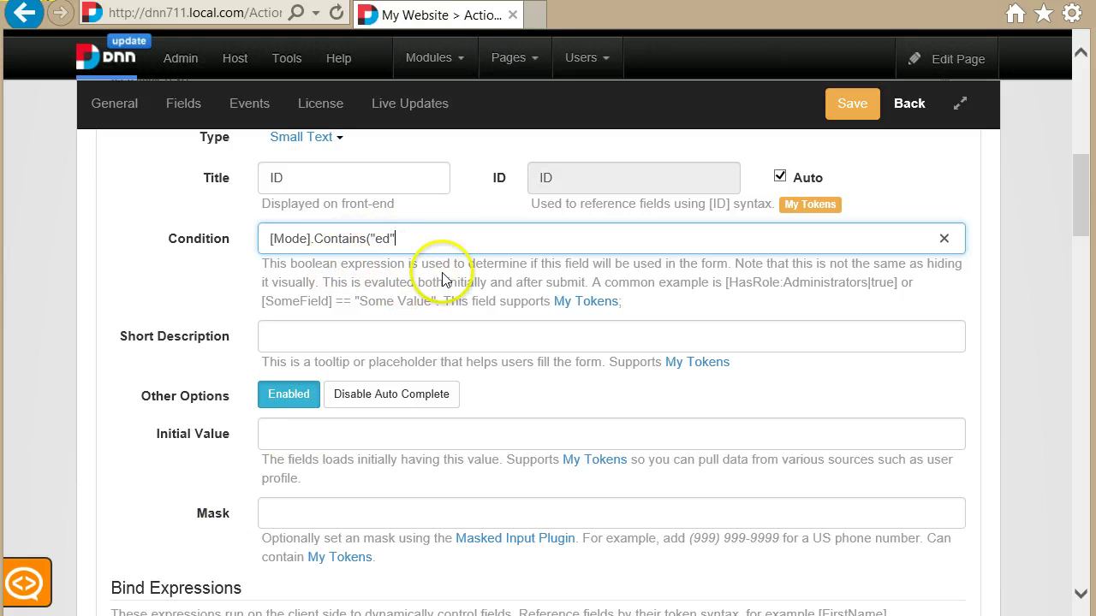
pyautogui.doubleClick(303, 239)
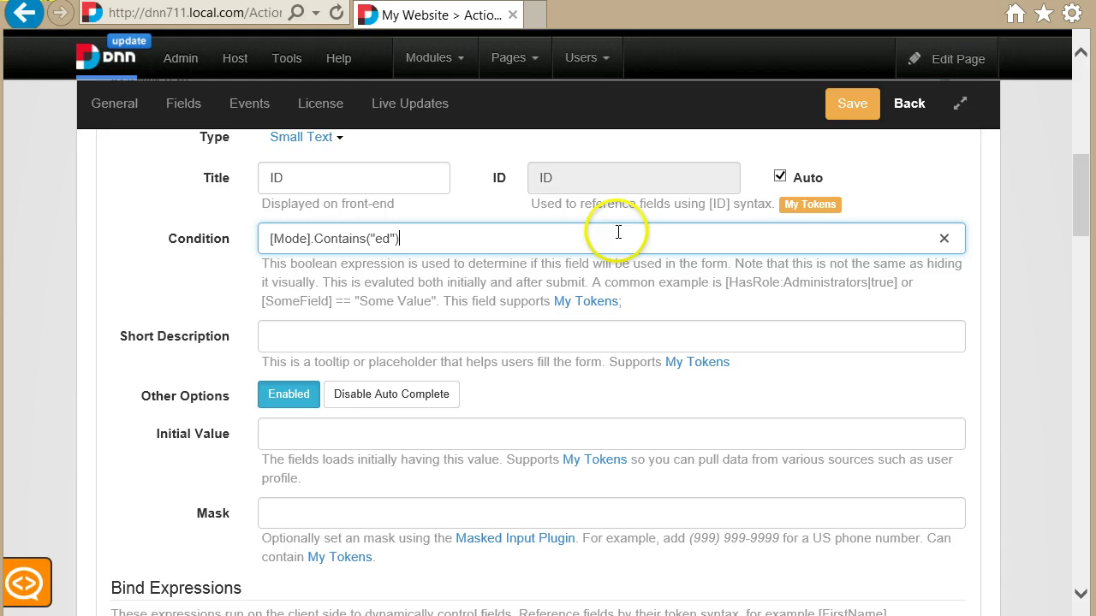
pyautogui.click(850, 104)
# View the live form, return to the editor, and change the ID condition to Contains("vv")
pyautogui.click(909, 106)
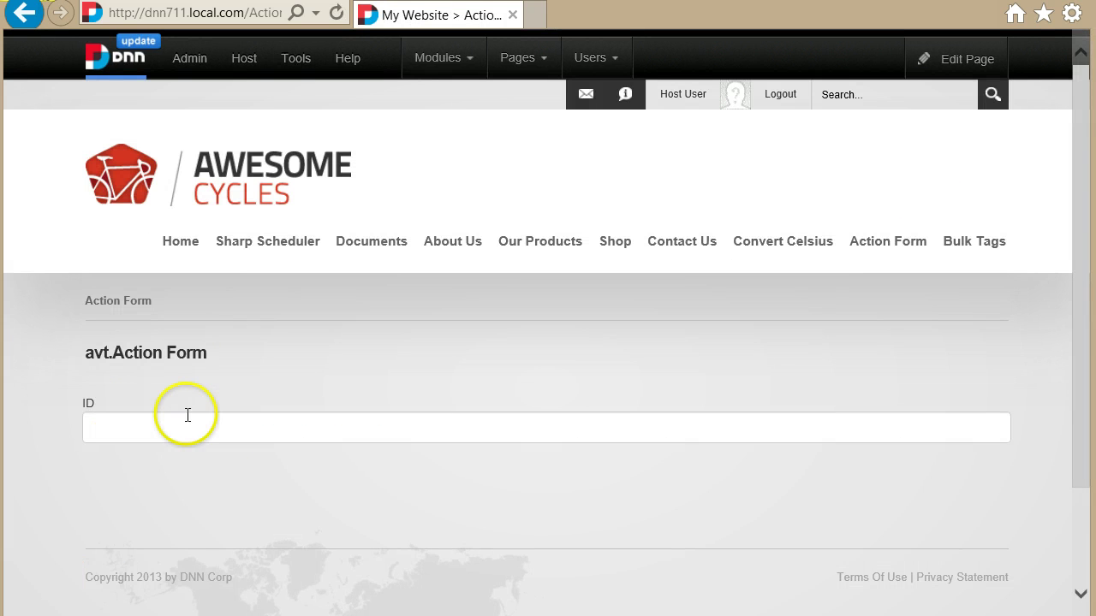
pyautogui.rightClick(262, 343)
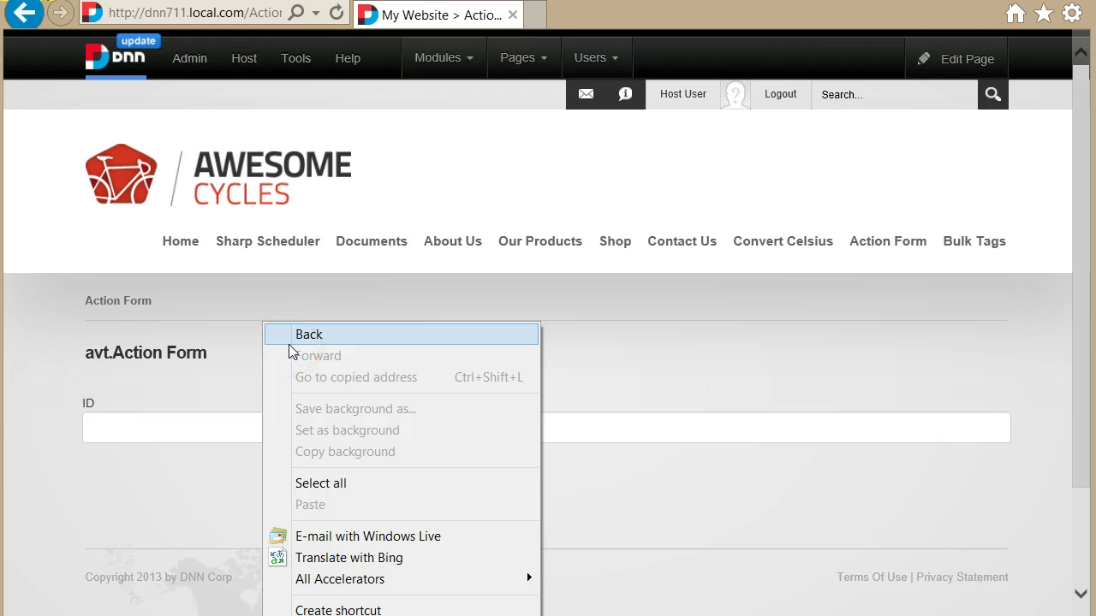
pyautogui.click(374, 335)
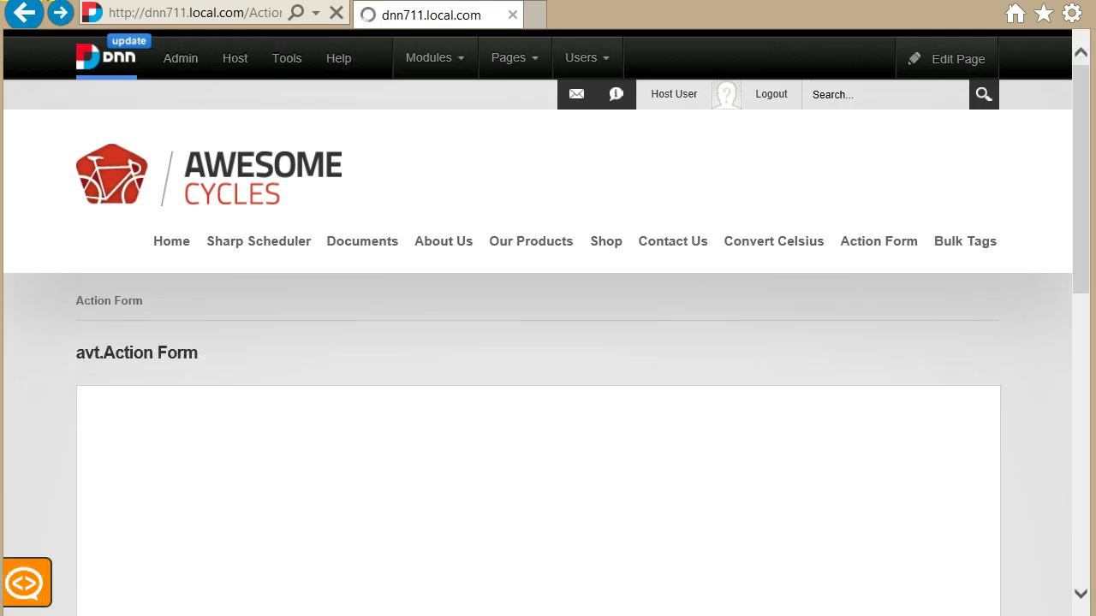
pyautogui.scroll(-5, 553, 410)
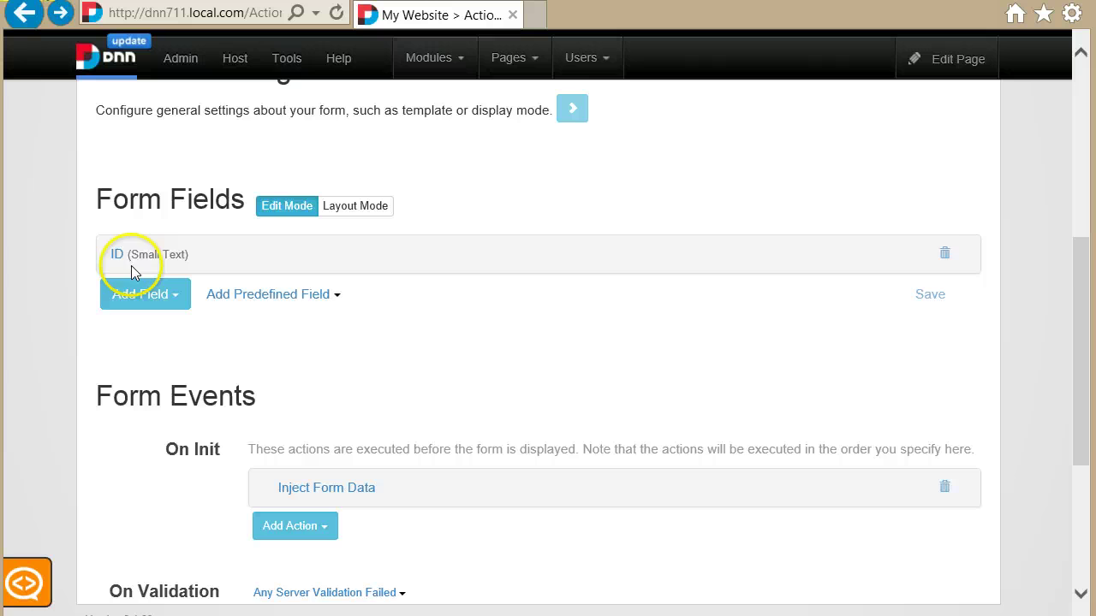
pyautogui.click(152, 257)
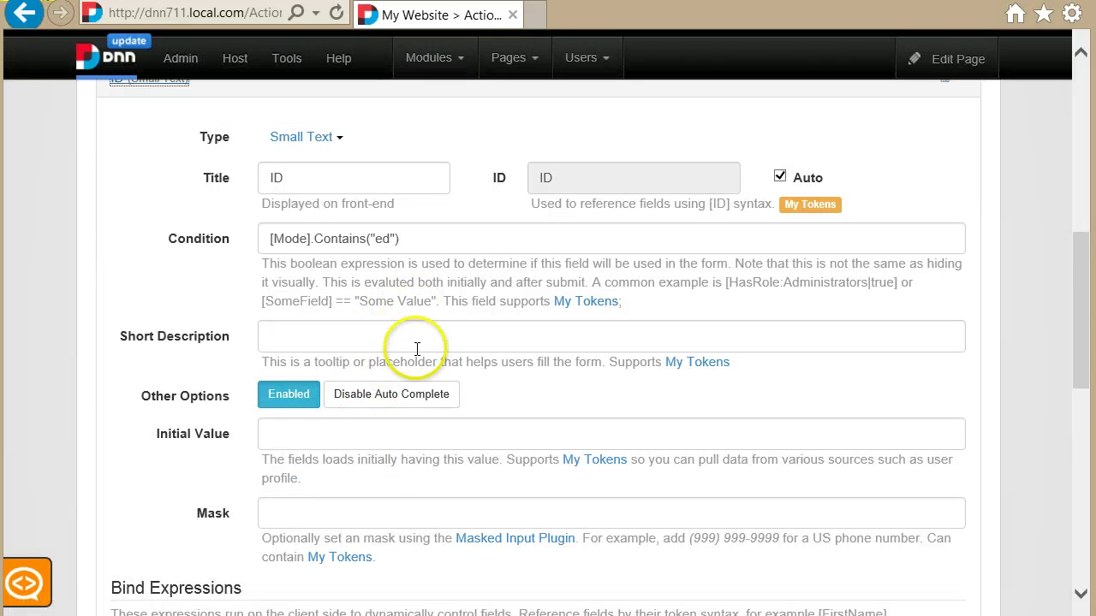
pyautogui.doubleClick(388, 238)
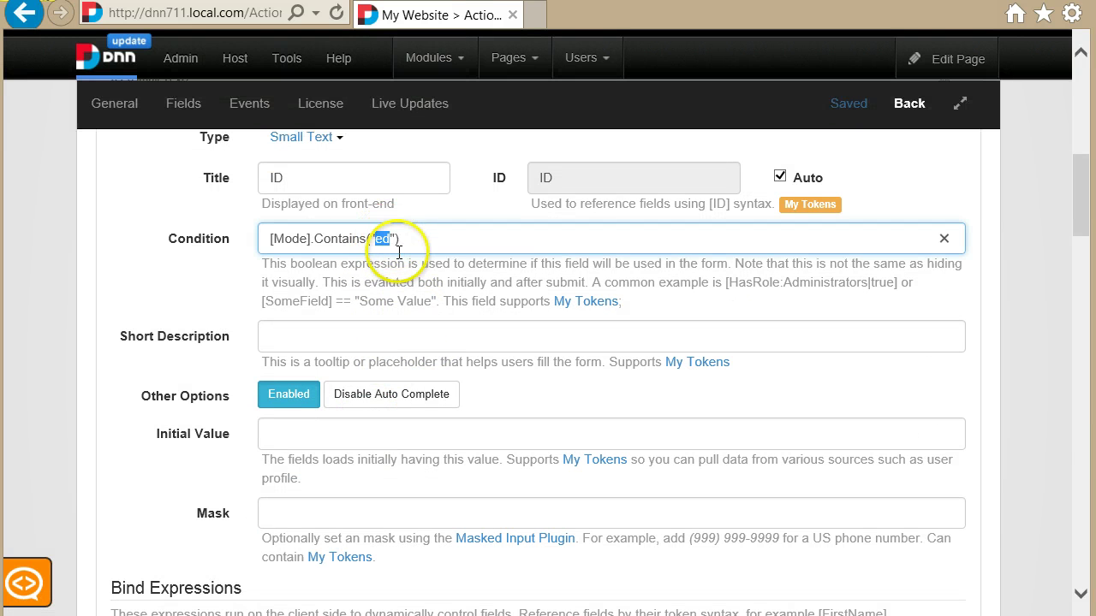
pyautogui.write('vw')
# Save, confirm the ID field is gone from the live form, and reopen its settings
pyautogui.click(846, 102)
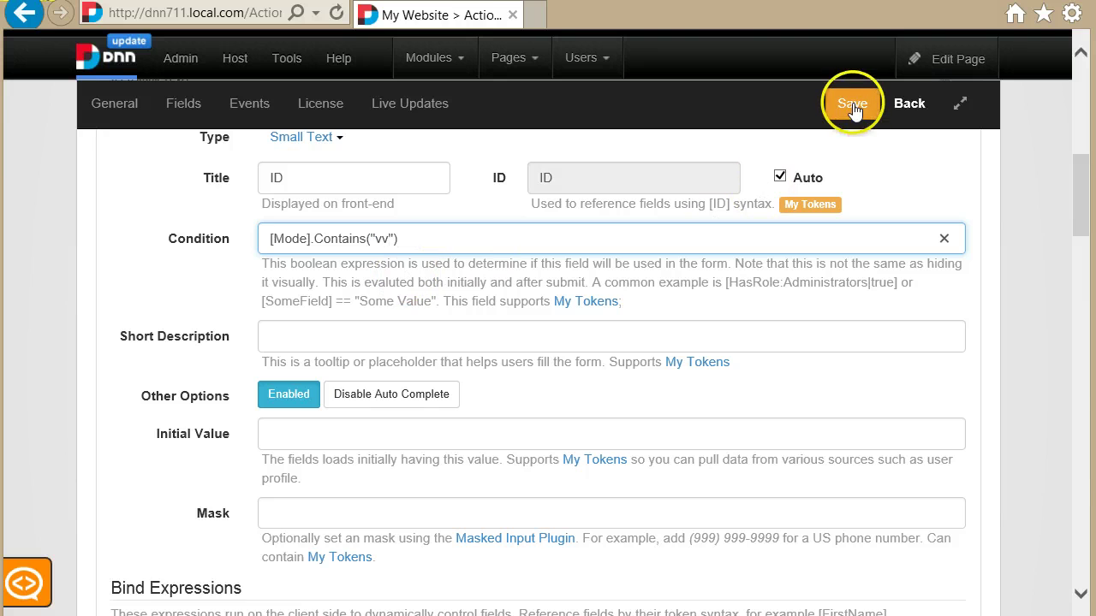
pyautogui.click(908, 107)
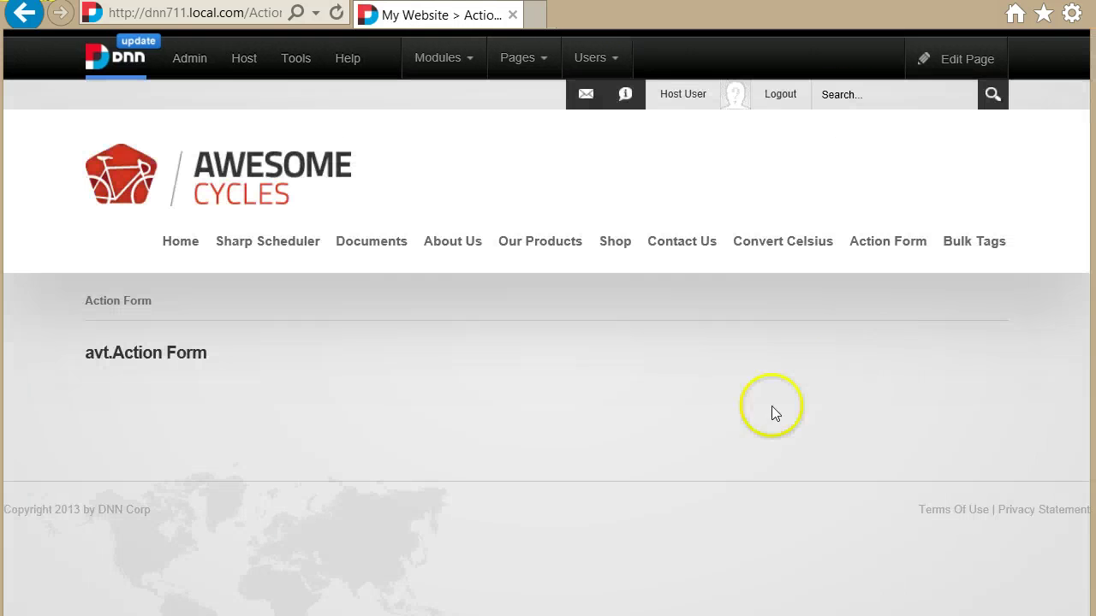
pyautogui.click(24, 13)
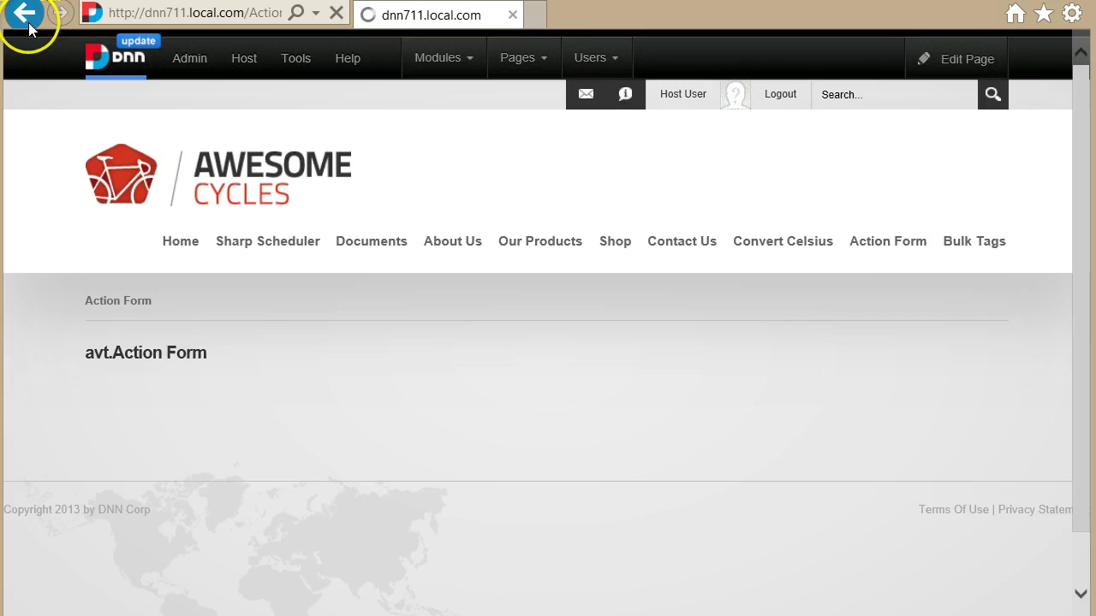
pyautogui.scroll(3, 215, 384)
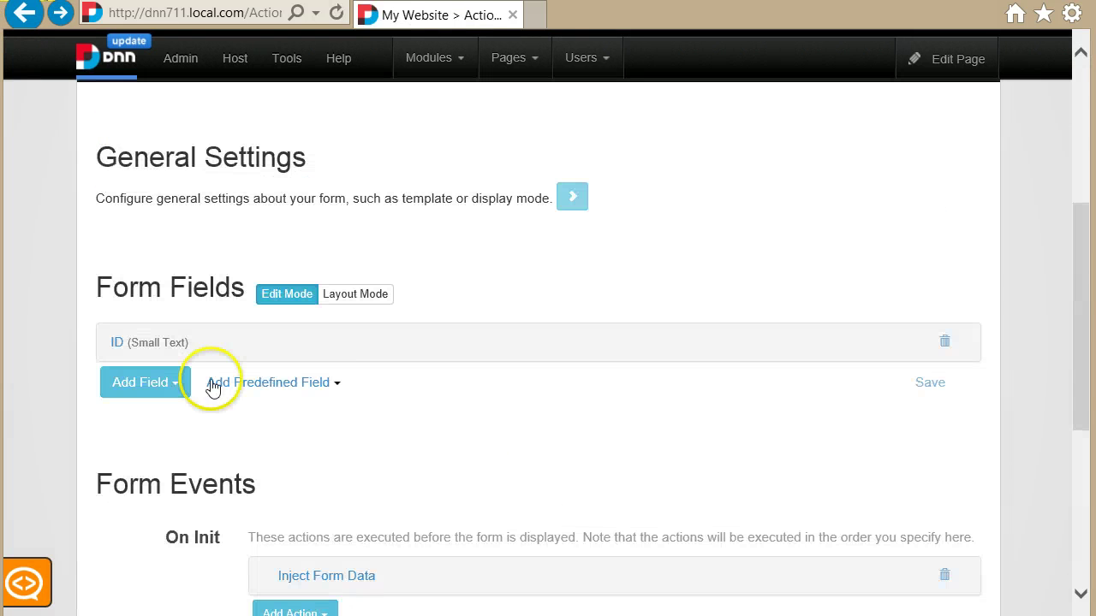
pyautogui.click(151, 344)
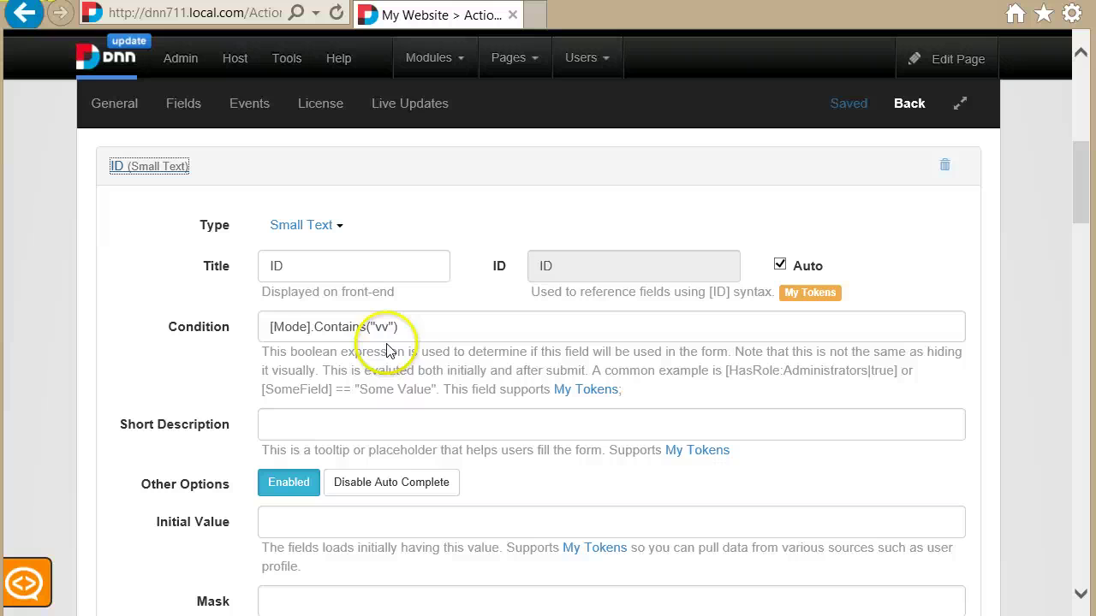
# Delete the entire [Mode].Contains condition from the ID field and save the form
pyautogui.doubleClick(334, 336)
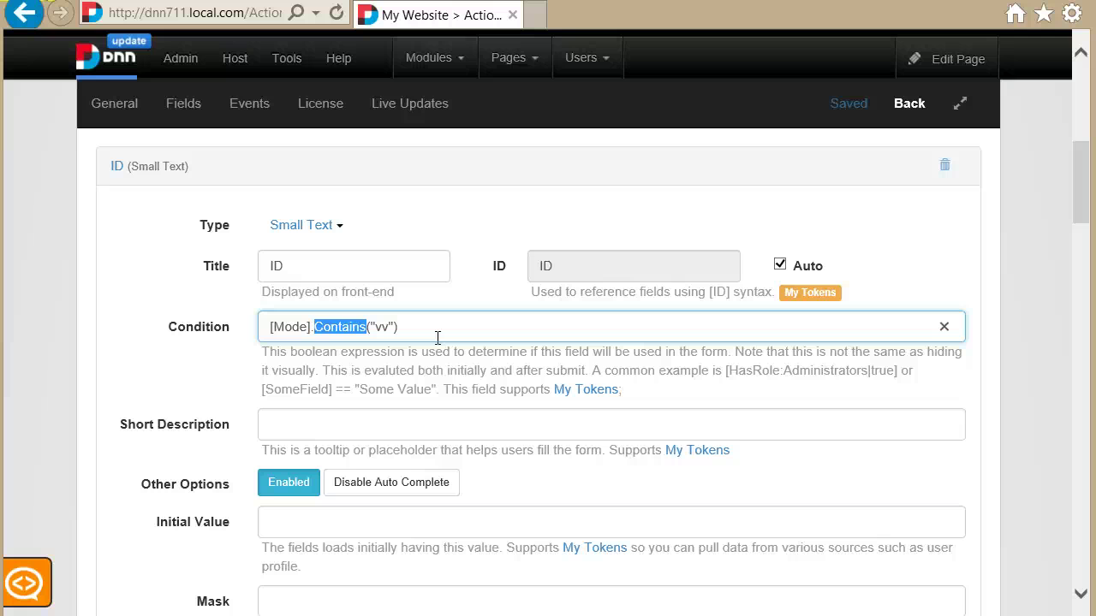
pyautogui.moveTo(432, 337); pyautogui.dragTo(32, 332)
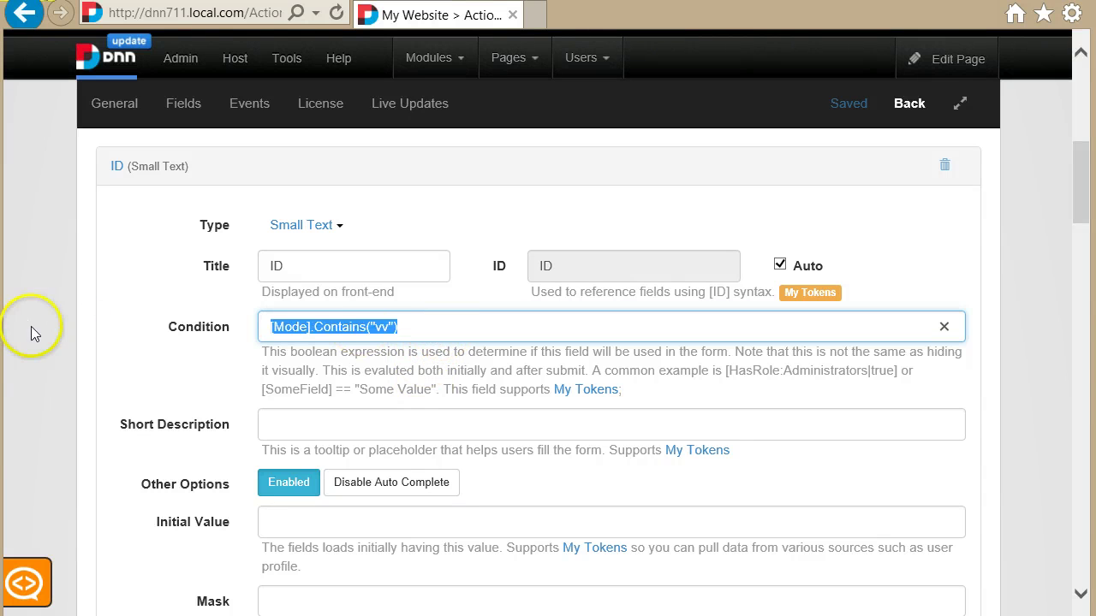
pyautogui.press('BackSpace')
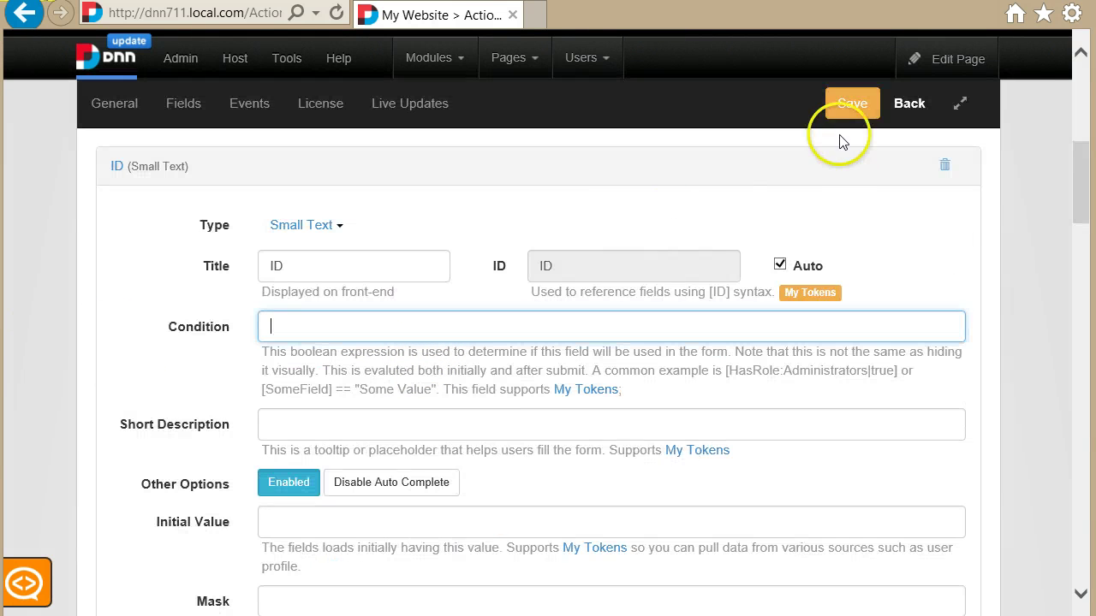
pyautogui.click(846, 108)
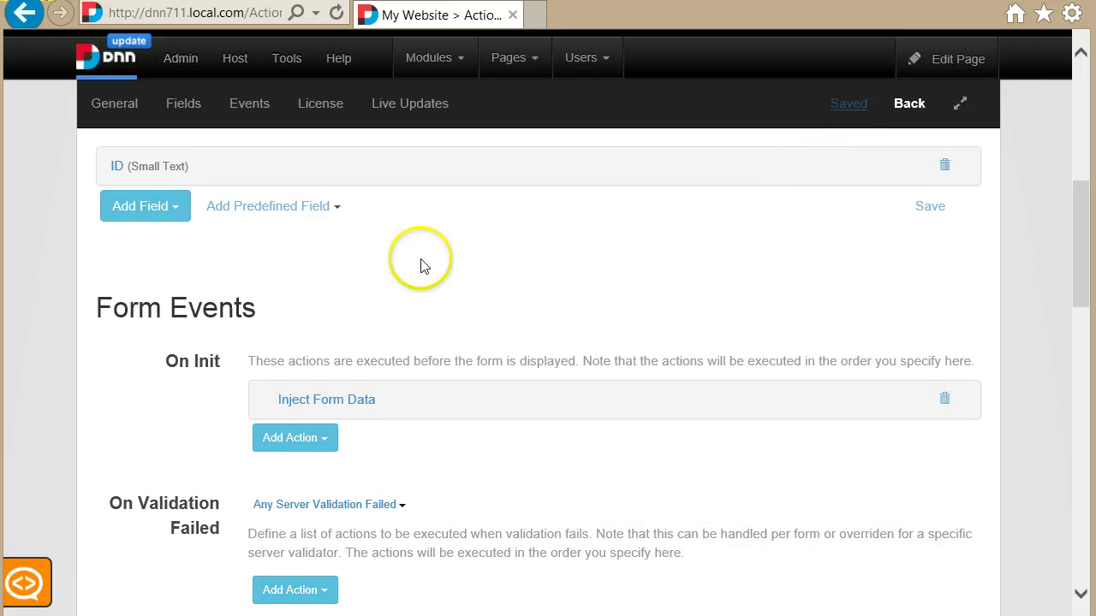
pyautogui.click(150, 212)
# Add a new Submit button field to the form
pyautogui.moveTo(247, 278)
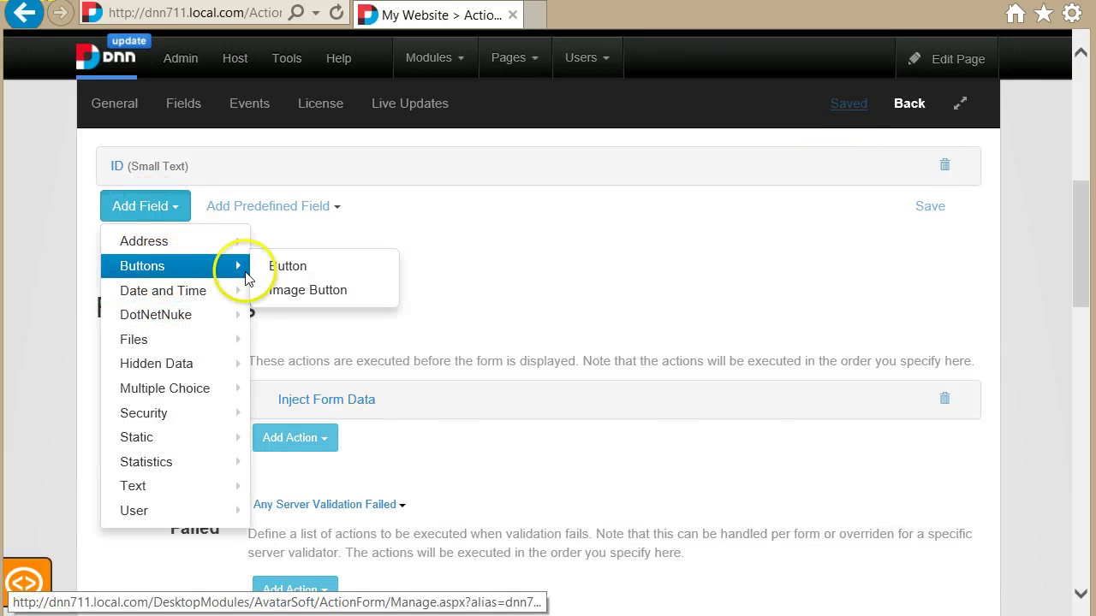
pyautogui.click(286, 268)
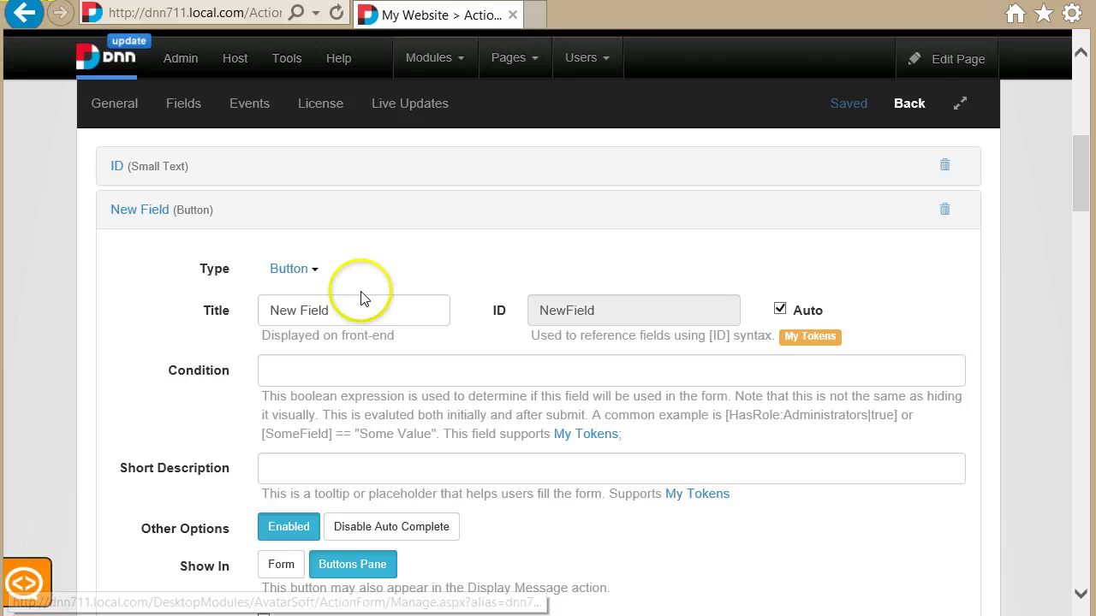
pyautogui.write('Submit')
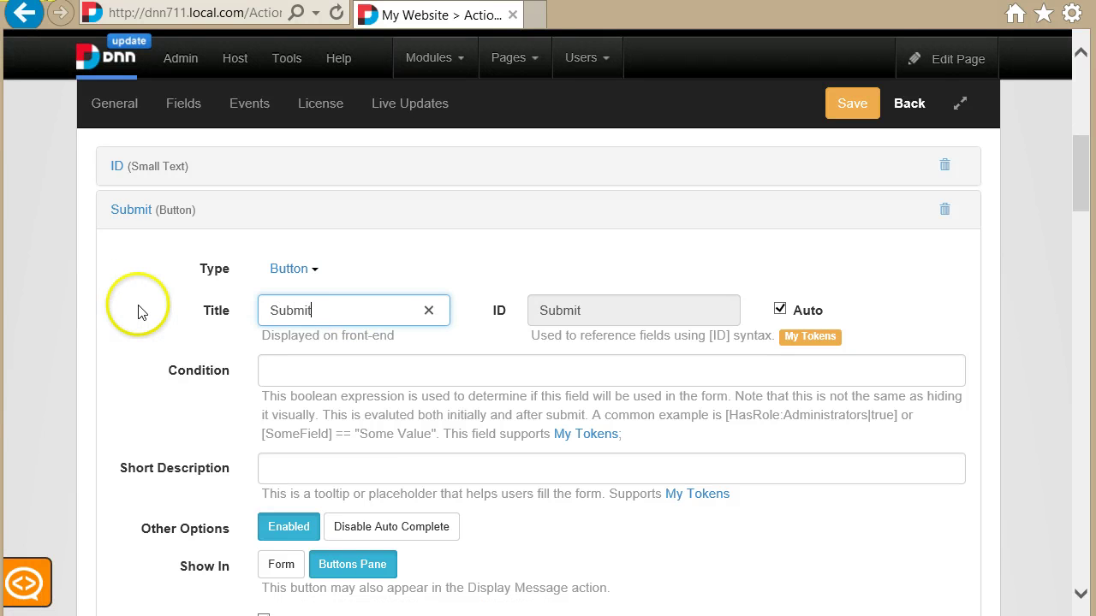
# Add a Display Message action to the button's On Click Handler
pyautogui.scroll(-1, 141, 313)
pyautogui.scroll(-4, 317, 420)
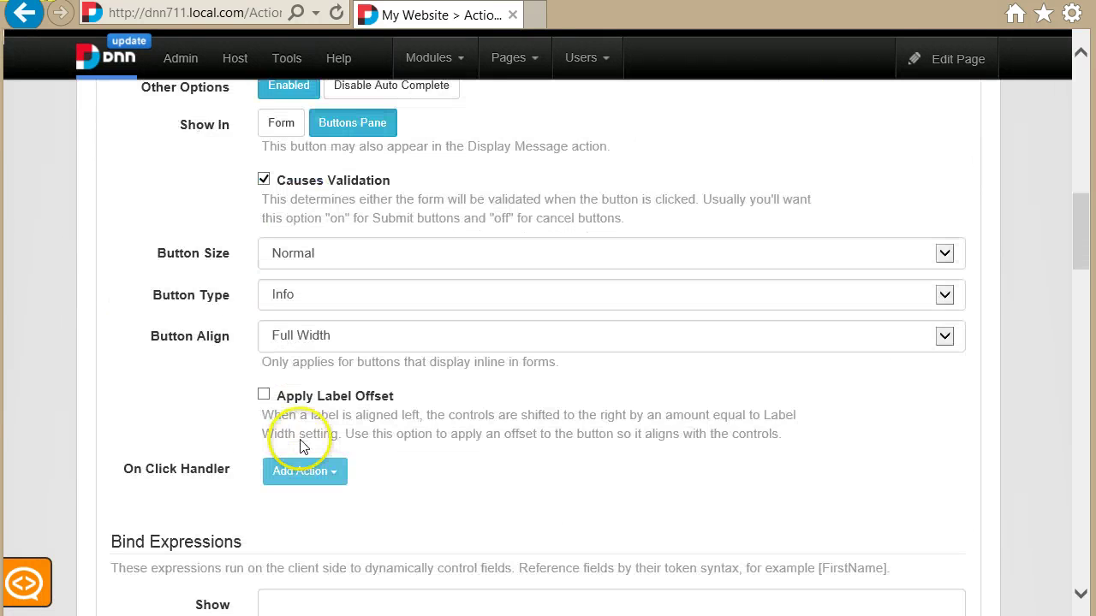
pyautogui.scroll(-1, 301, 445)
pyautogui.click(310, 385)
pyautogui.scroll(-1, 342, 467)
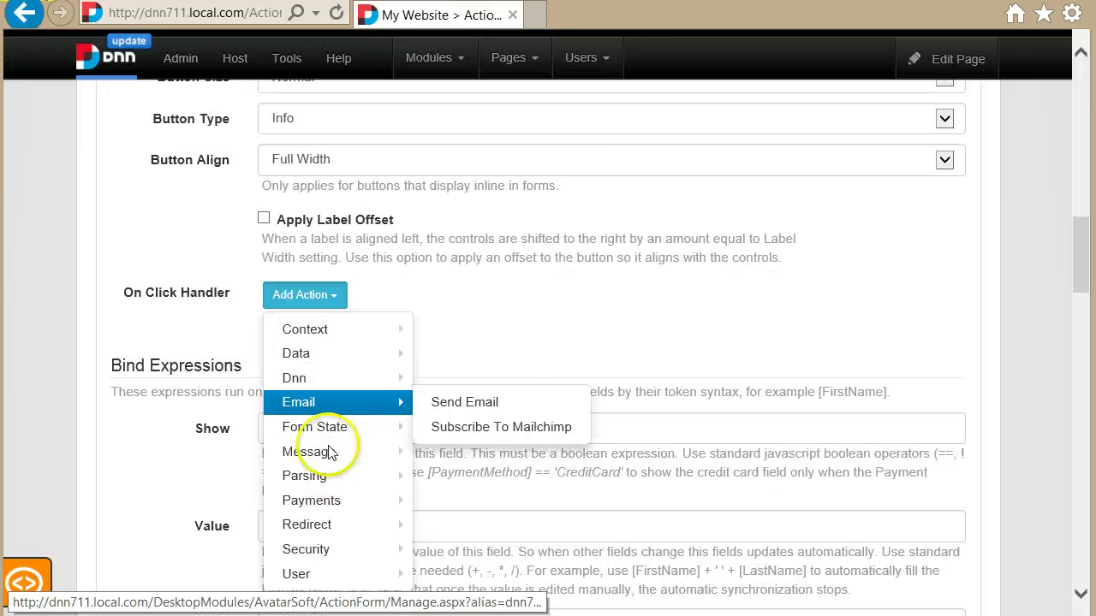
pyautogui.click(479, 454)
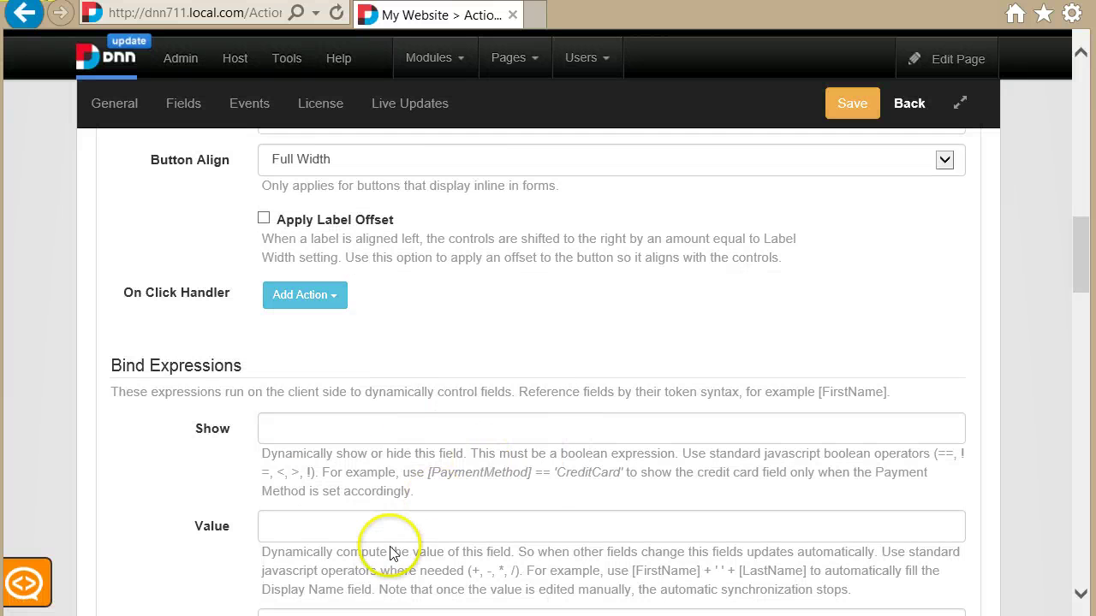
# Collapse the Display Message action and bring up the Add Action list again below it
pyautogui.scroll(-2, 389, 552)
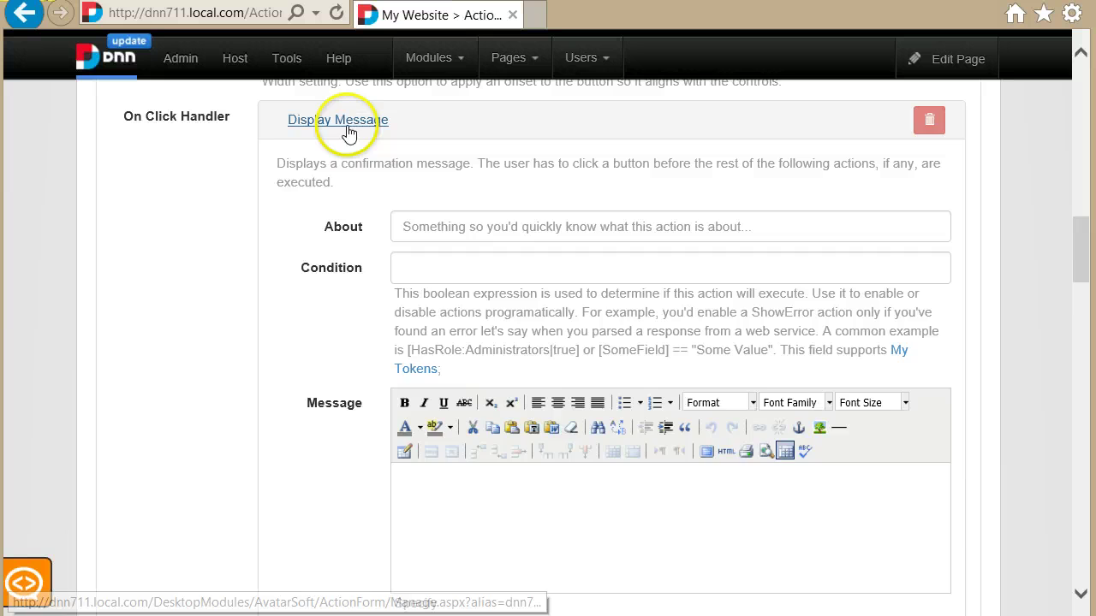
pyautogui.click(347, 127)
pyautogui.click(329, 162)
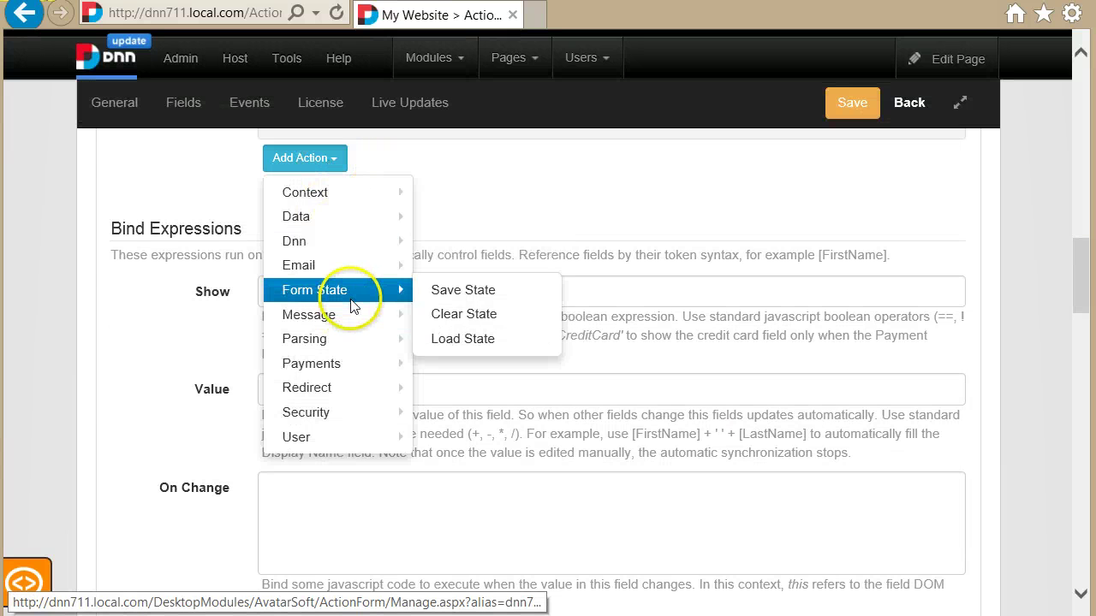
pyautogui.moveTo(329, 223)
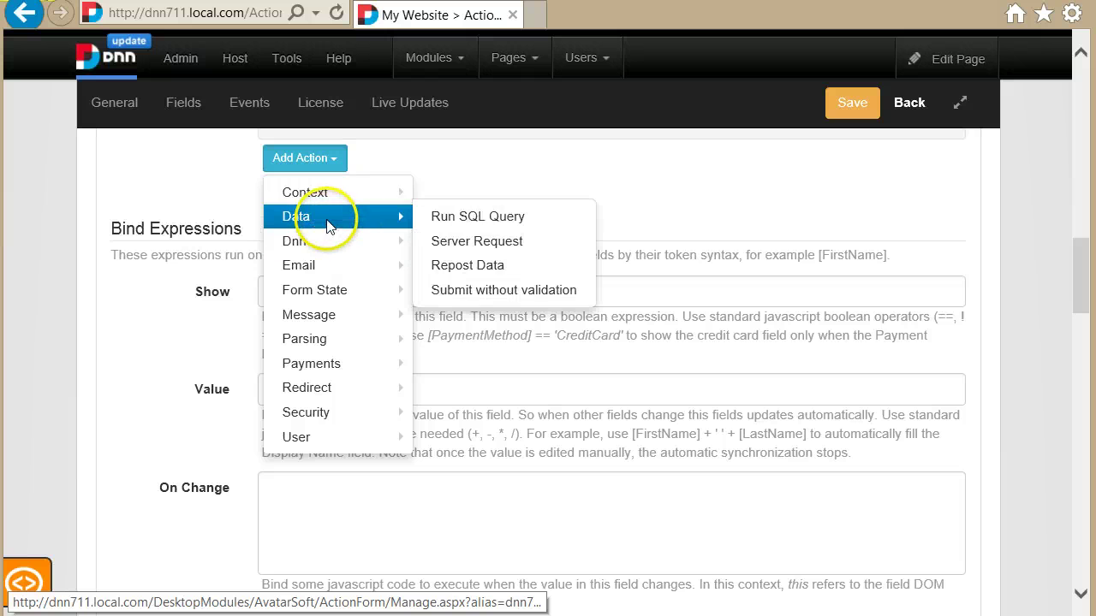
pyautogui.click(448, 181)
pyautogui.scroll(1, 447, 180)
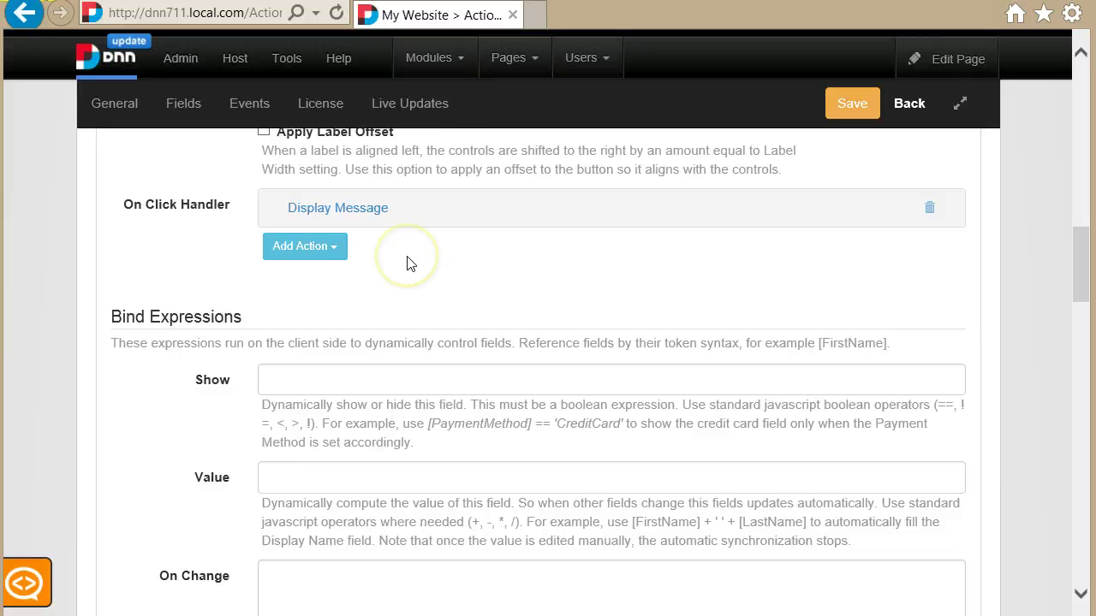
pyautogui.scroll(-1, 405, 262)
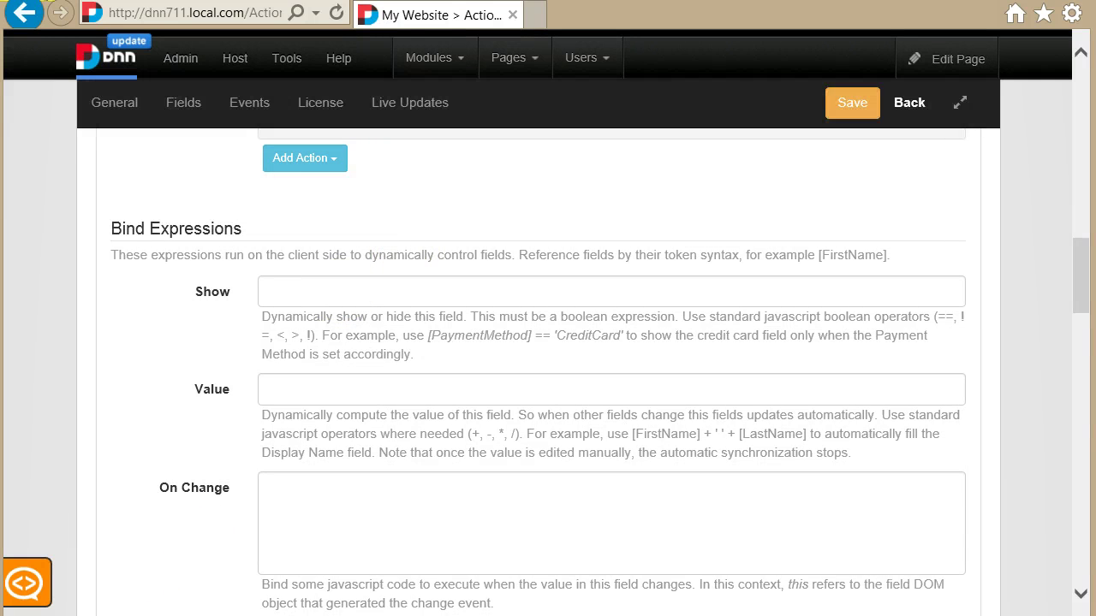
pyautogui.scroll(-4, 151, 597)
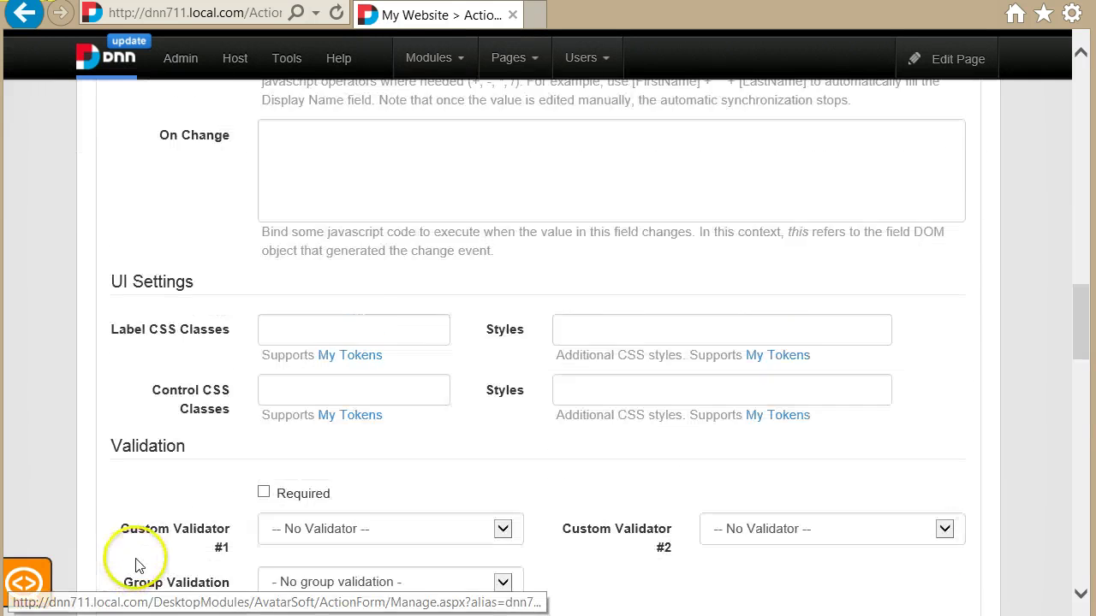
pyautogui.scroll(5, 136, 565)
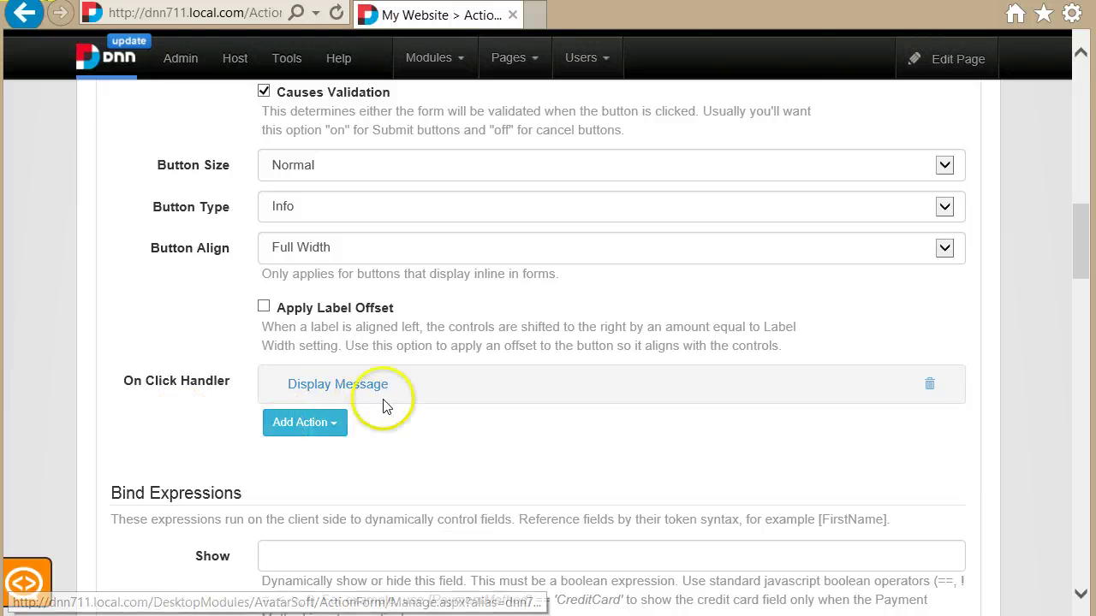
pyautogui.click(306, 428)
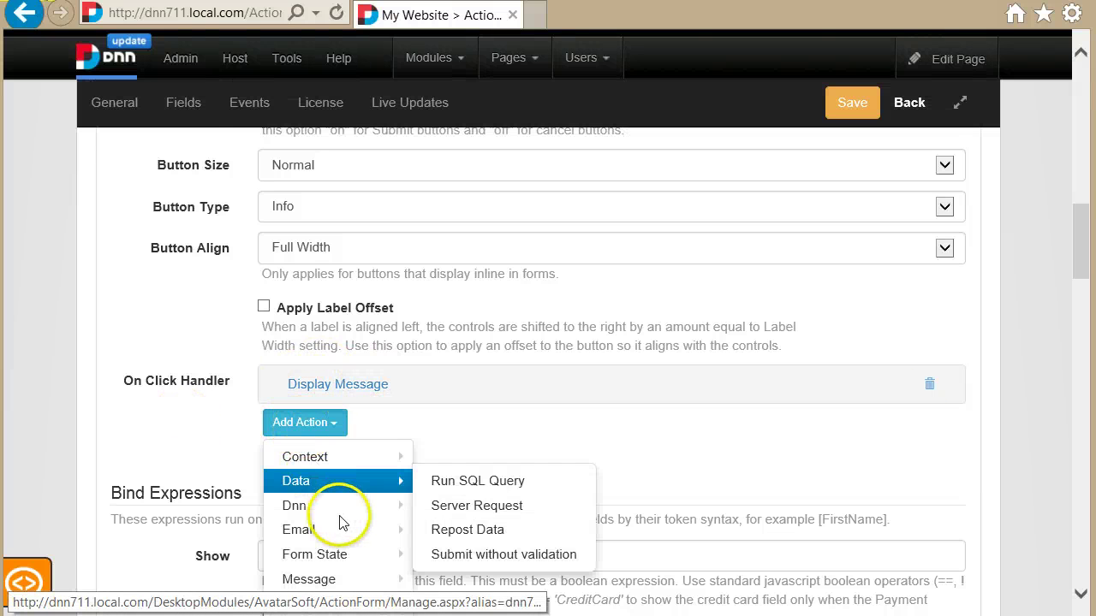
pyautogui.scroll(-1, 342, 520)
# Add a second Display Message action and expand the first one's settings
pyautogui.moveTo(342, 490)
pyautogui.click(499, 501)
pyautogui.click(345, 299)
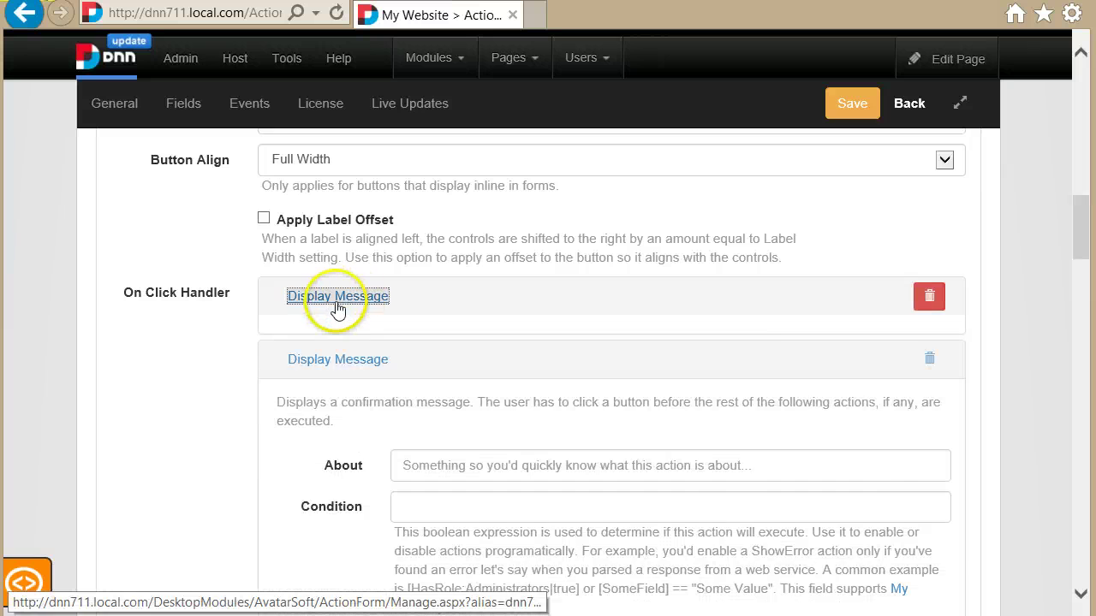
pyautogui.scroll(-2, 457, 367)
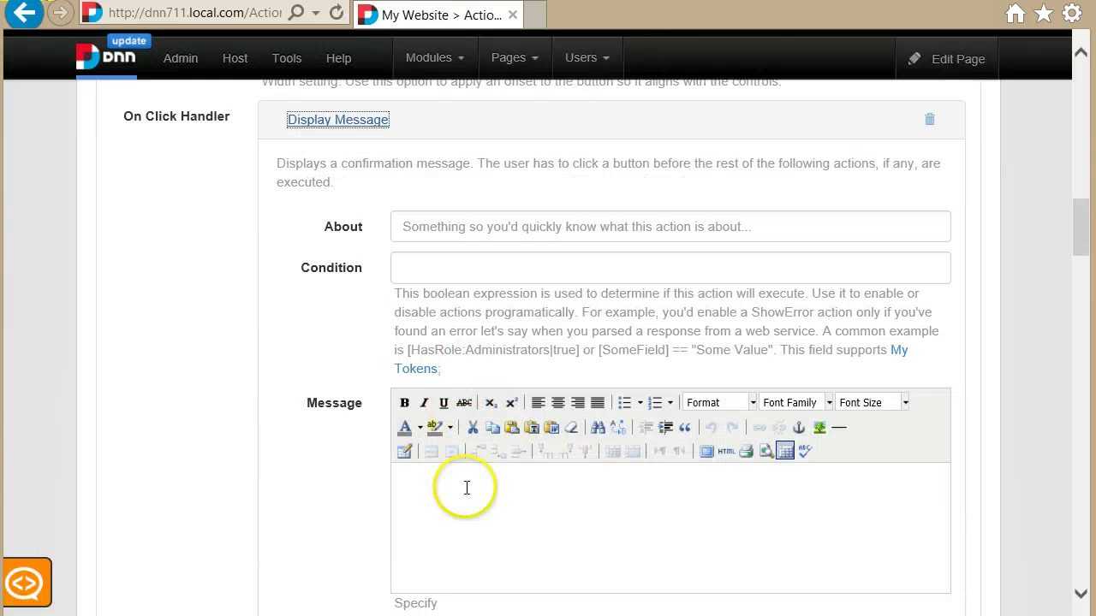
# Give the first Display Message the text 'You did this in edit mode.' and condition [Mode] == "edit", then copy the condition
pyautogui.click(455, 498)
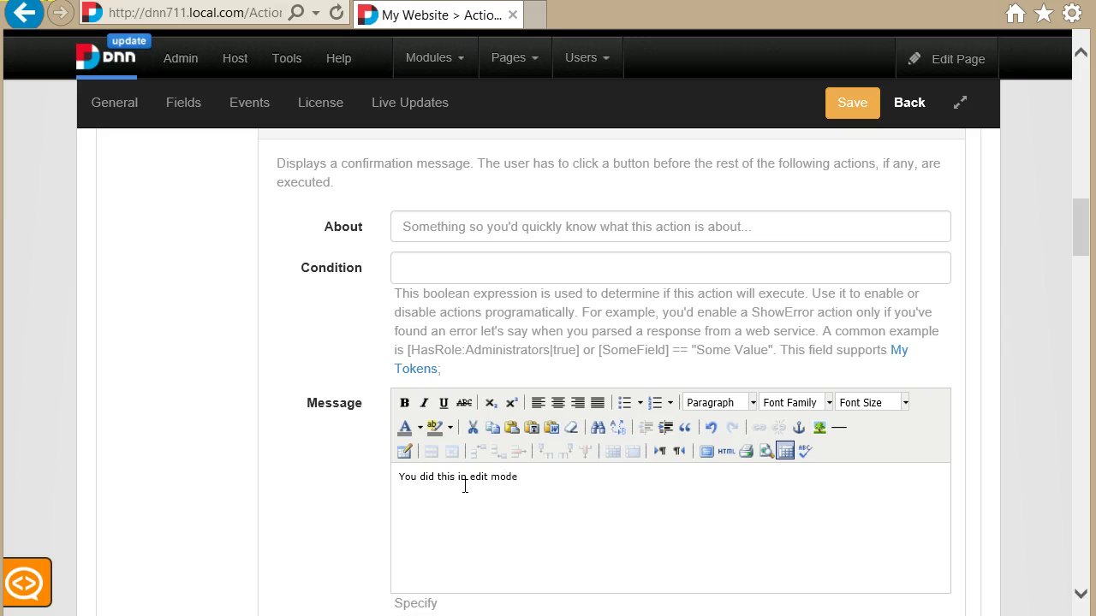
pyautogui.click(490, 274)
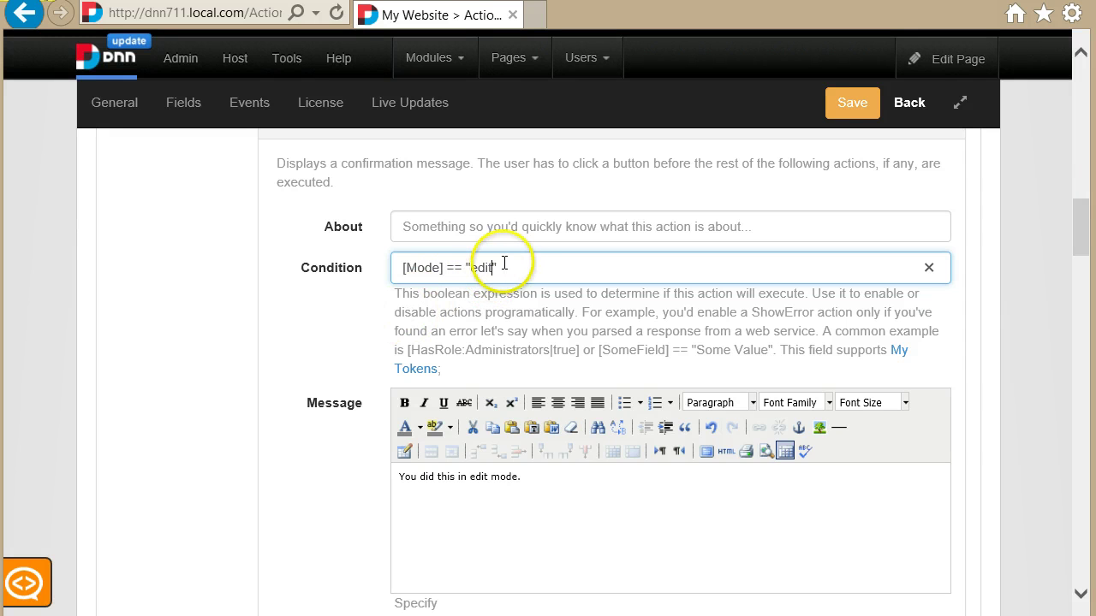
pyautogui.moveTo(492, 271); pyautogui.dragTo(372, 268)
pyautogui.click(451, 270)
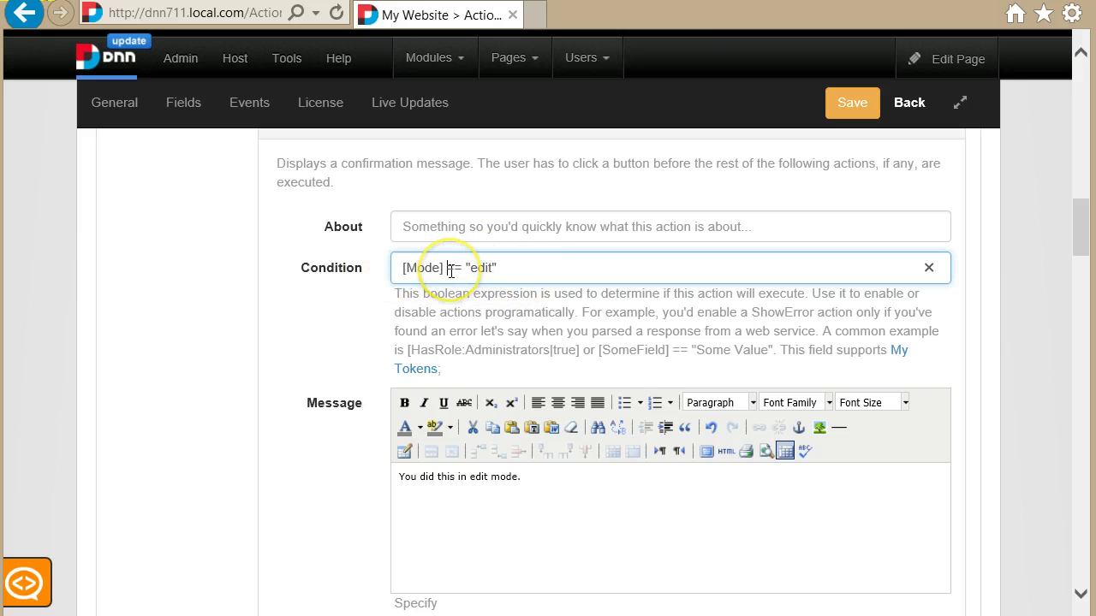
pyautogui.moveTo(445, 270); pyautogui.dragTo(404, 280)
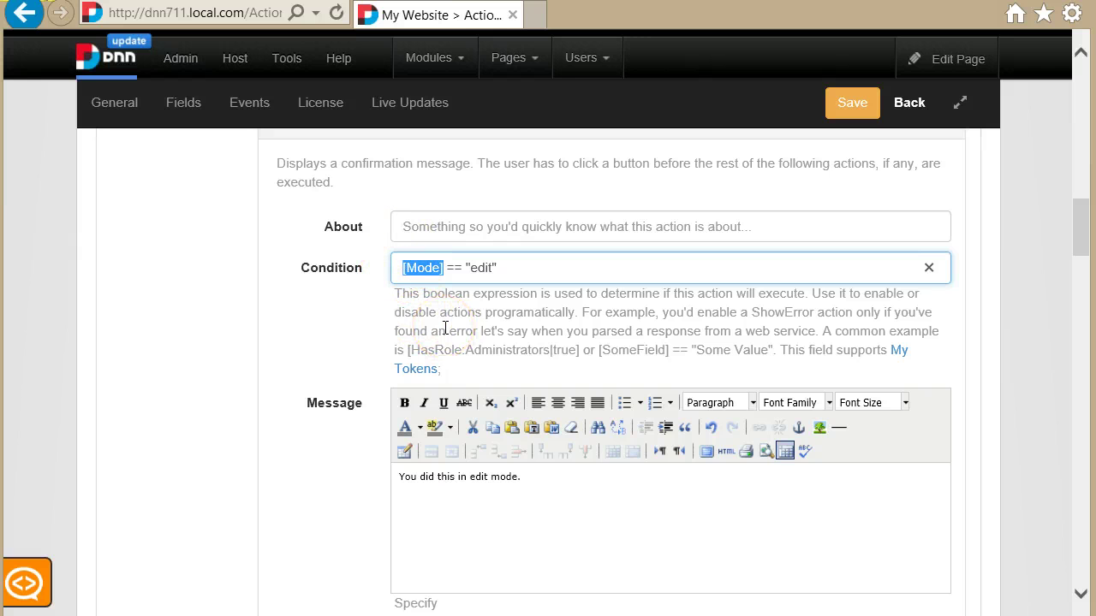
pyautogui.click(685, 271)
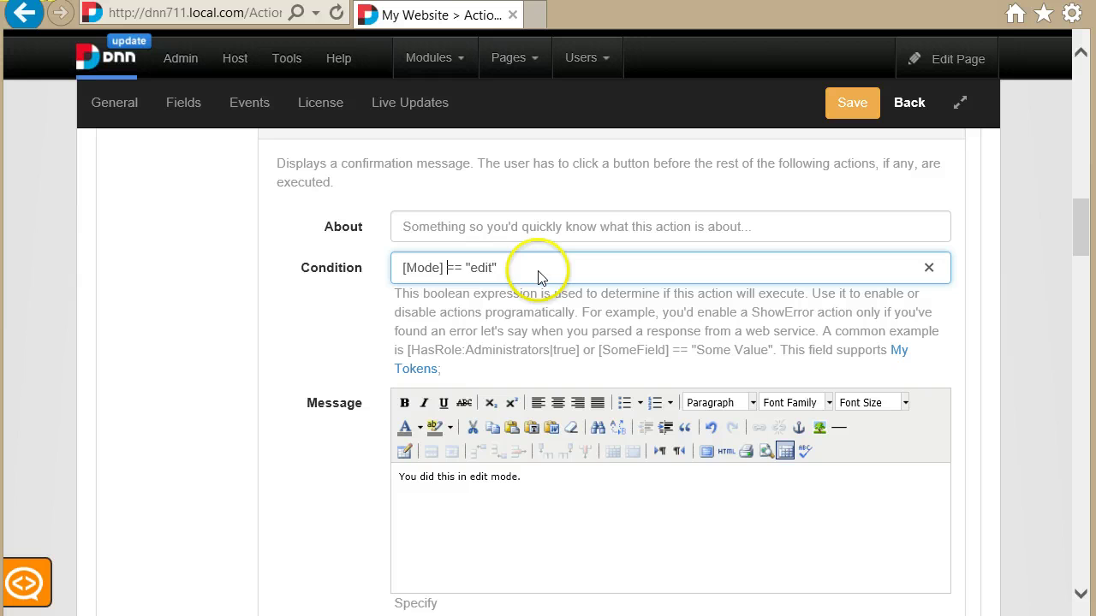
pyautogui.moveTo(534, 262); pyautogui.dragTo(401, 266)
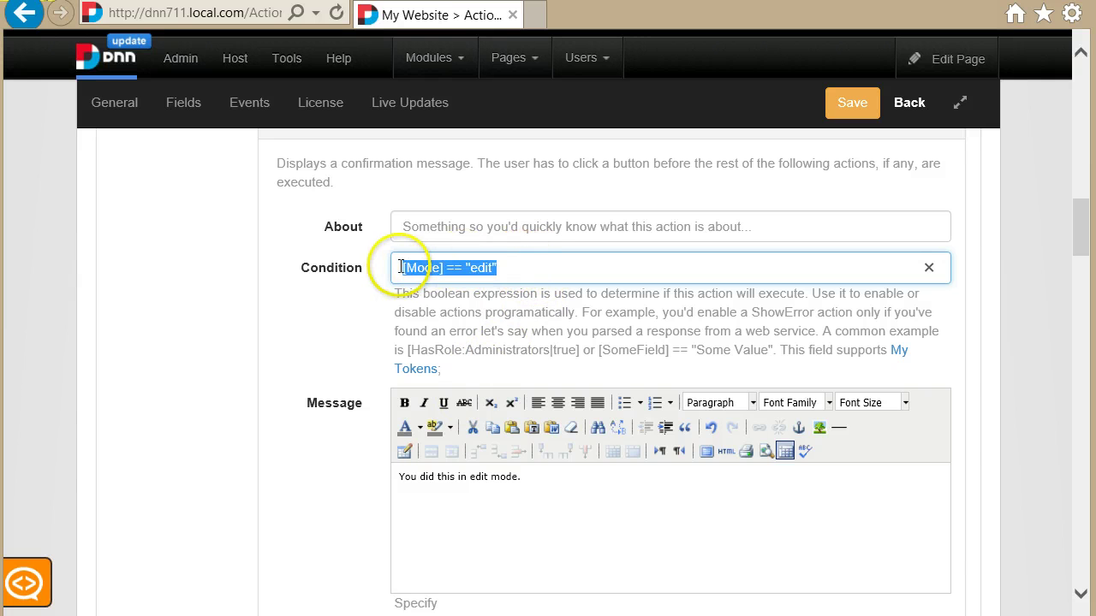
pyautogui.click(537, 485)
pyautogui.scroll(-6, 533, 508)
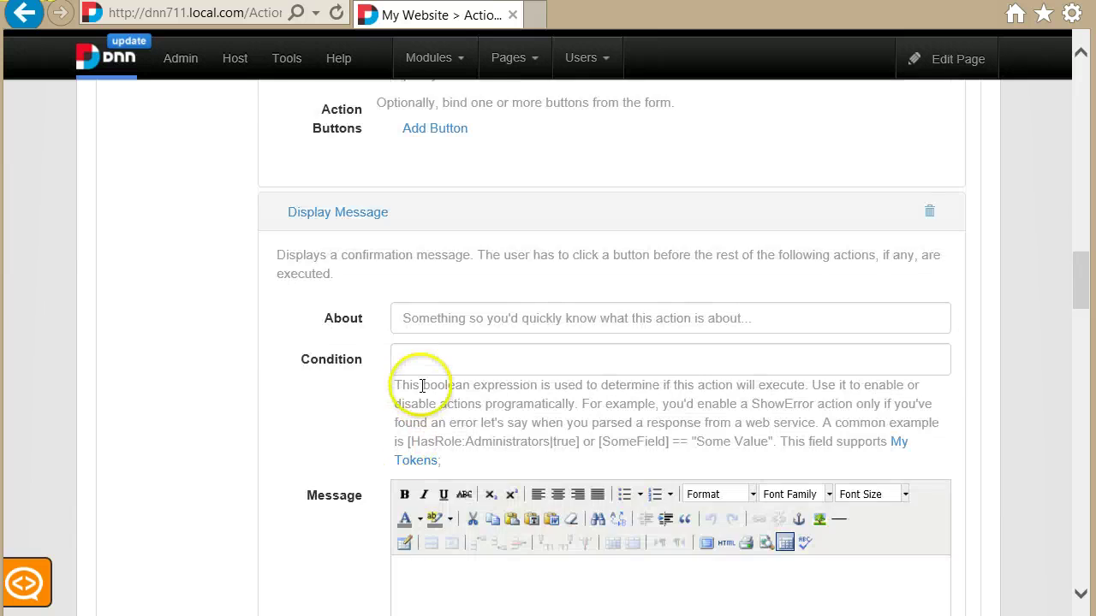
# Paste the condition into the second Display Message and change == to !=
pyautogui.scroll(5, 428, 384)
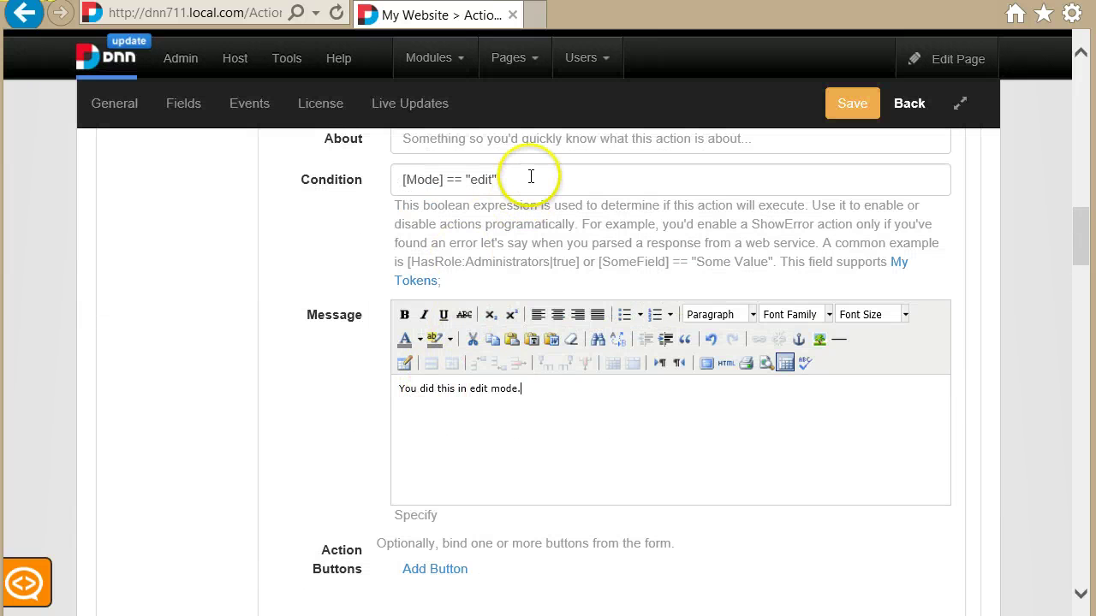
pyautogui.moveTo(531, 178); pyautogui.dragTo(321, 223)
pyautogui.hotkey('ctrl', 'c')
pyautogui.scroll(-2, 432, 308)
pyautogui.scroll(-1, 436, 340)
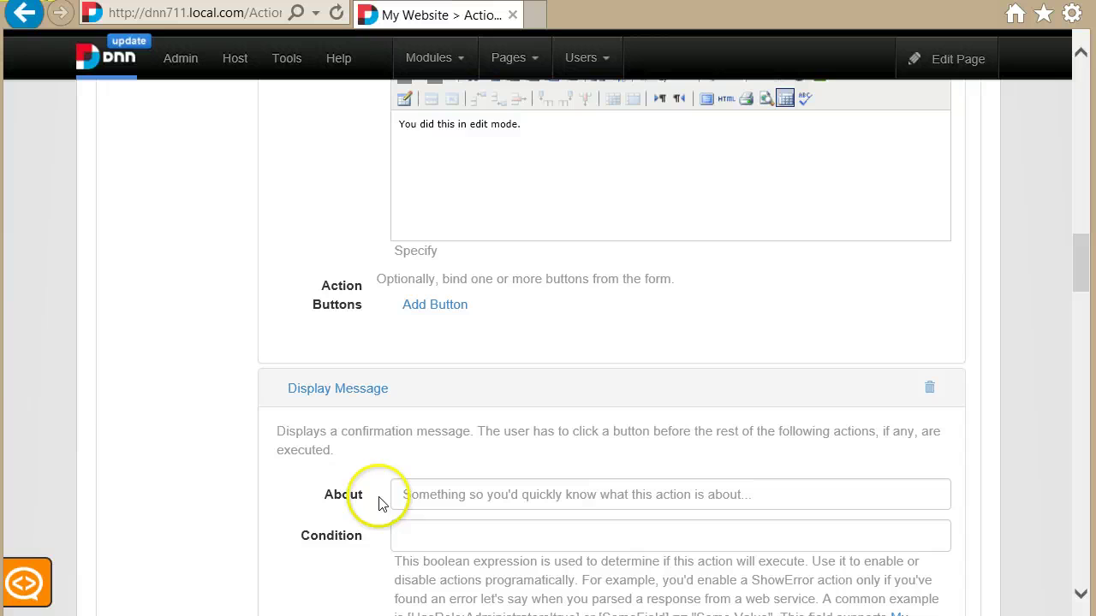
pyautogui.click(415, 540)
pyautogui.hotkey('ctrl', 'v')
pyautogui.doubleClick(458, 536)
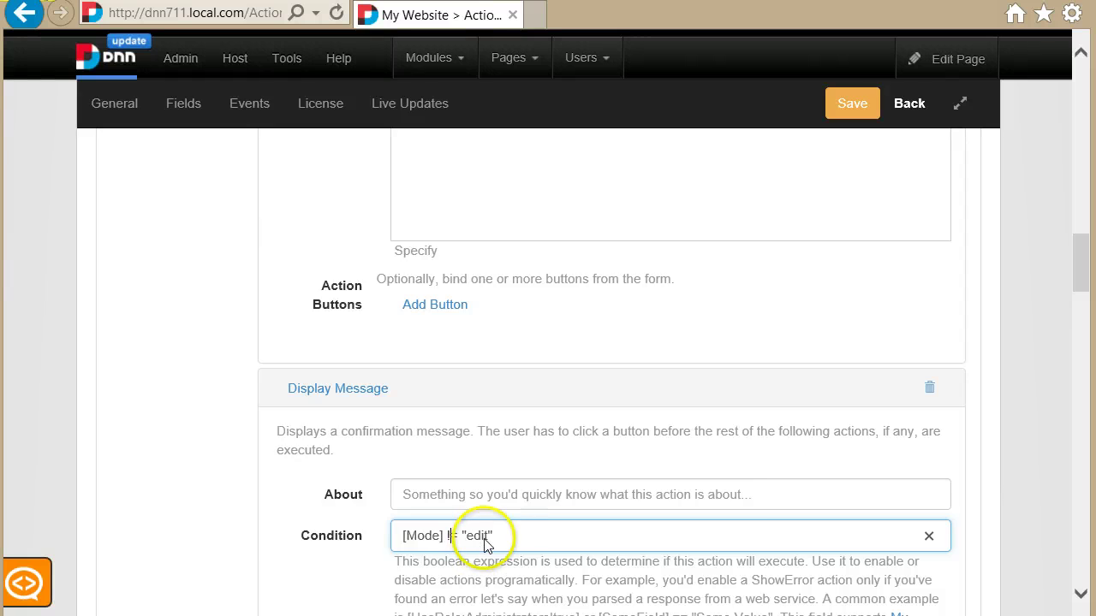
# Set the second action's message to 'Sorry, you're not in edit mode.'
pyautogui.scroll(-4, 480, 539)
pyautogui.click(543, 470)
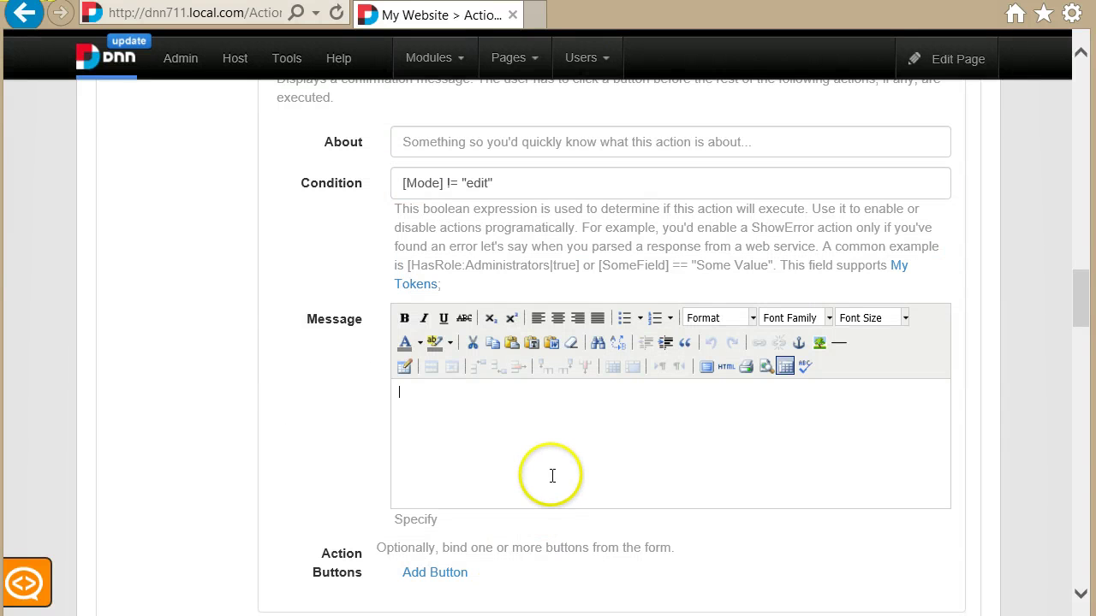
pyautogui.write("Sorry, you're not in edit mode.")
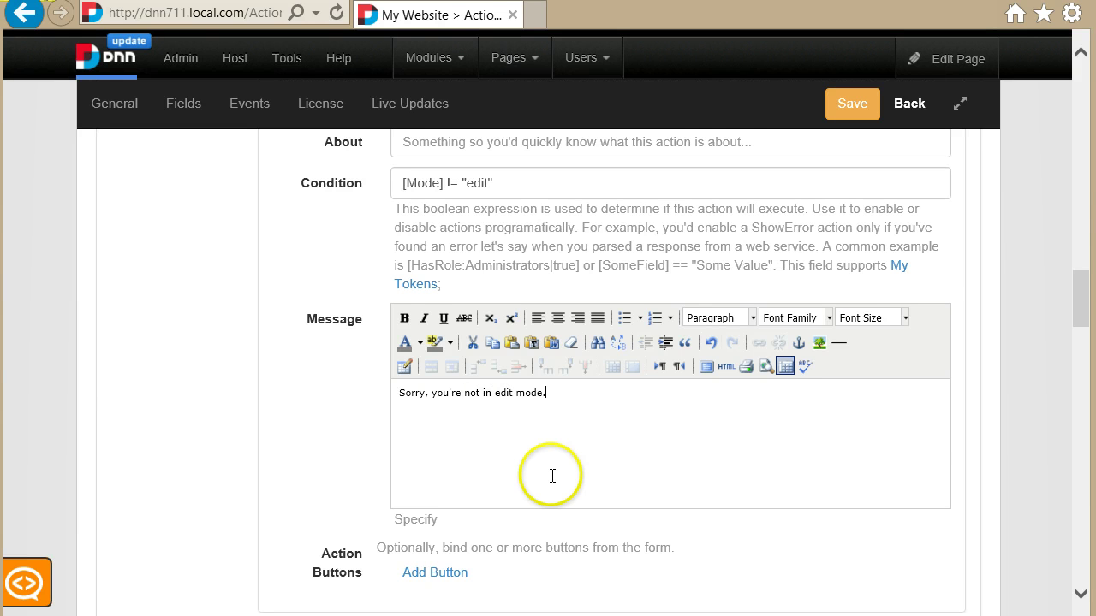
pyautogui.scroll(-1, 552, 476)
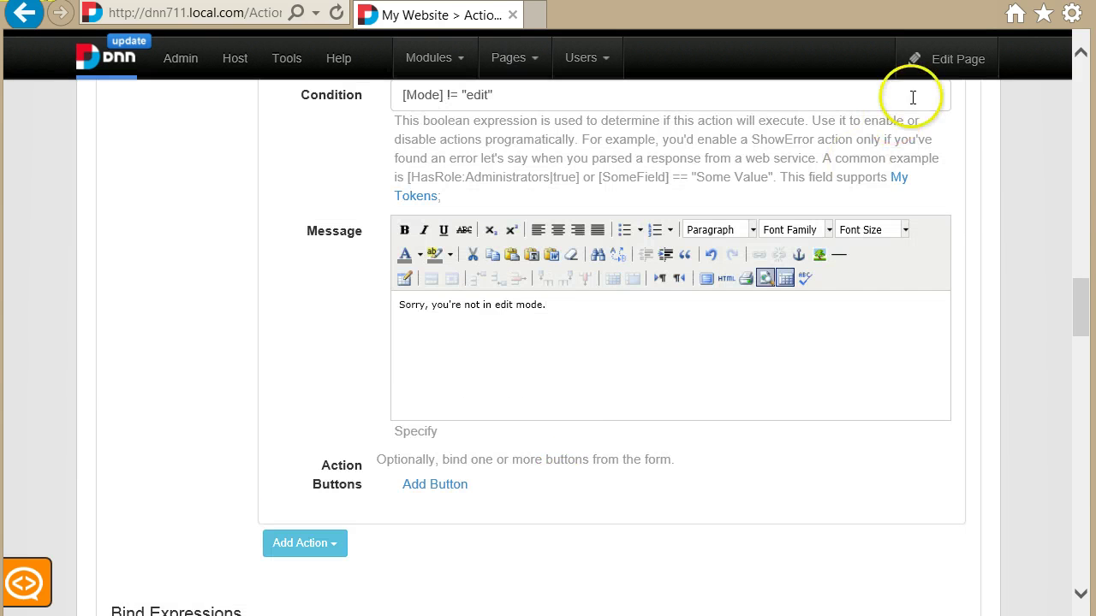
pyautogui.scroll(1, 931, 231)
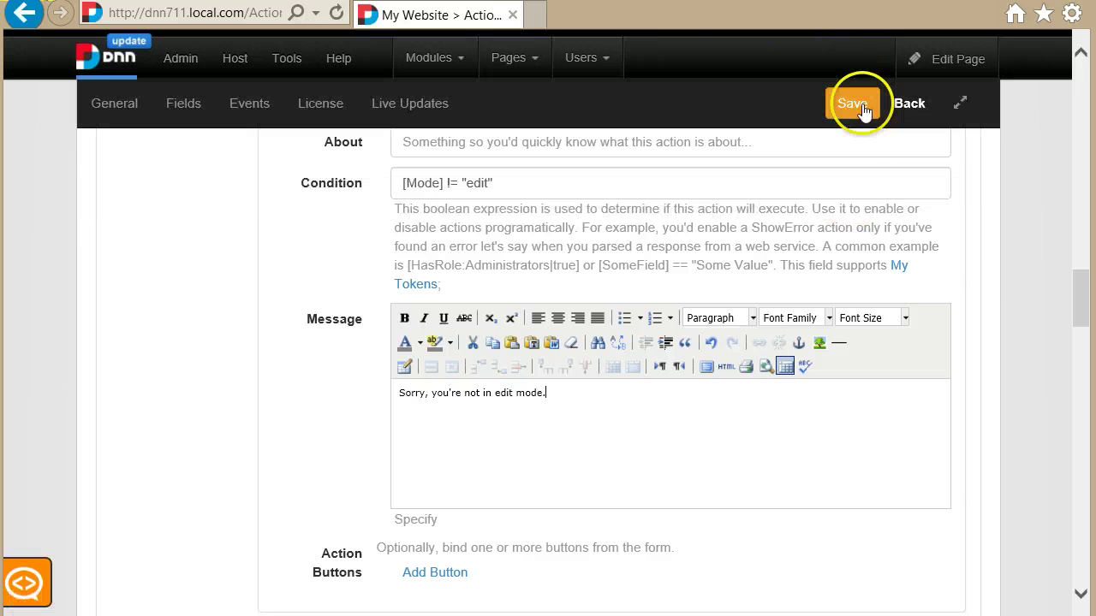
# Save, test the live form's Submit button showing 'Sorry, you're not in edit mode.', then return to settings
pyautogui.click(853, 104)
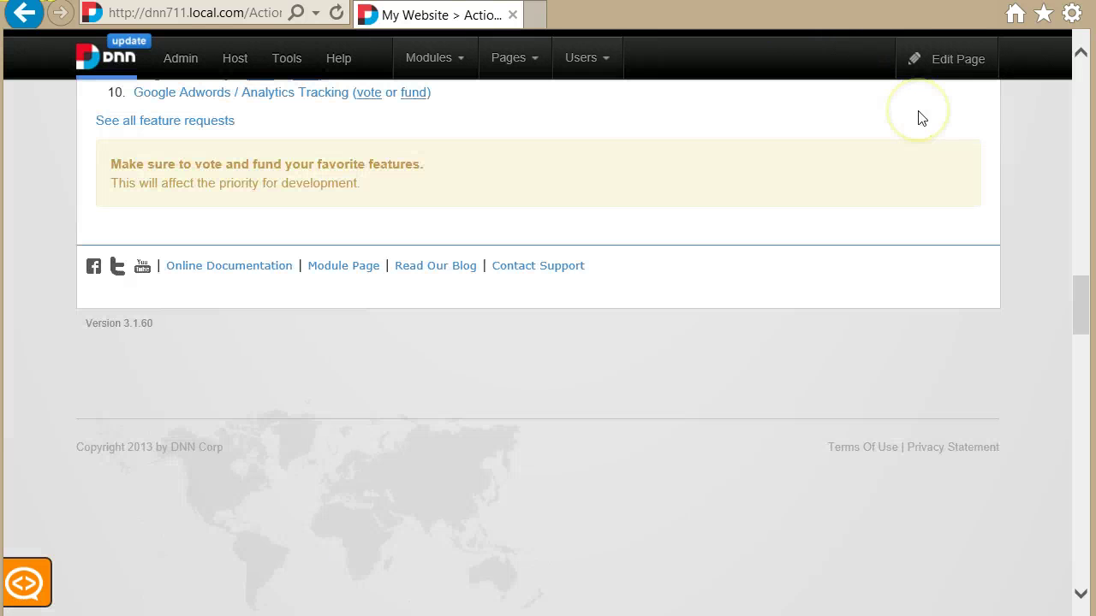
pyautogui.click(918, 113)
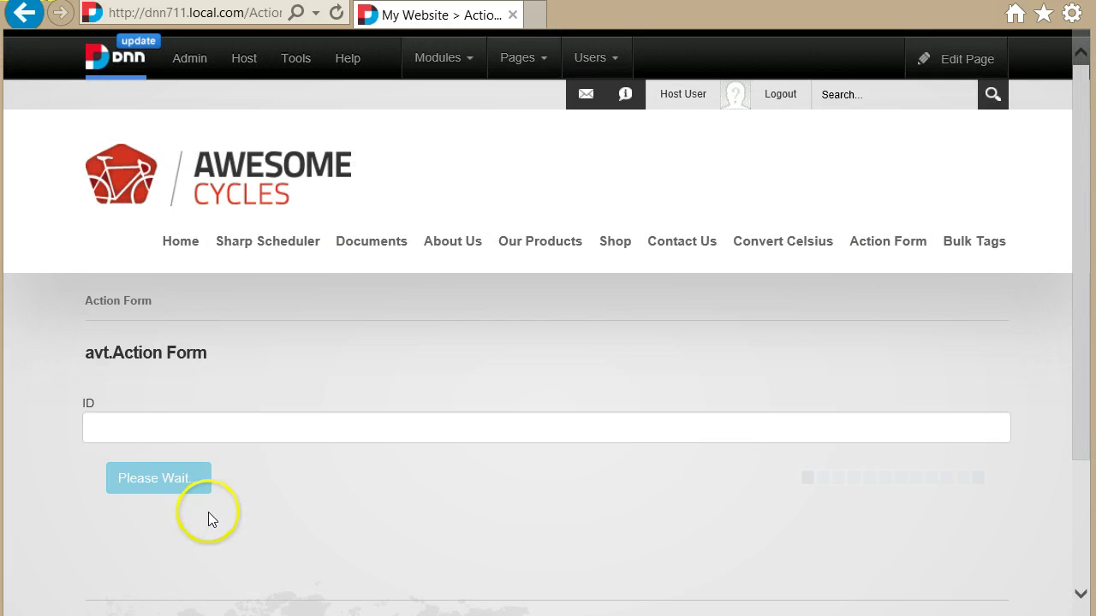
pyautogui.moveTo(460, 420); pyautogui.dragTo(651, 416)
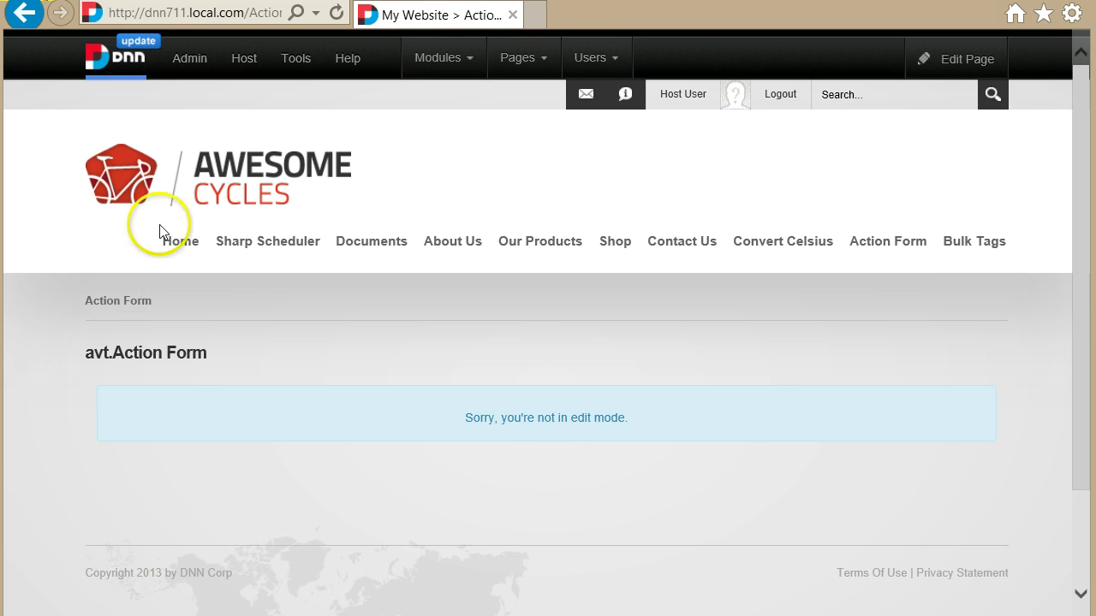
pyautogui.click(24, 15)
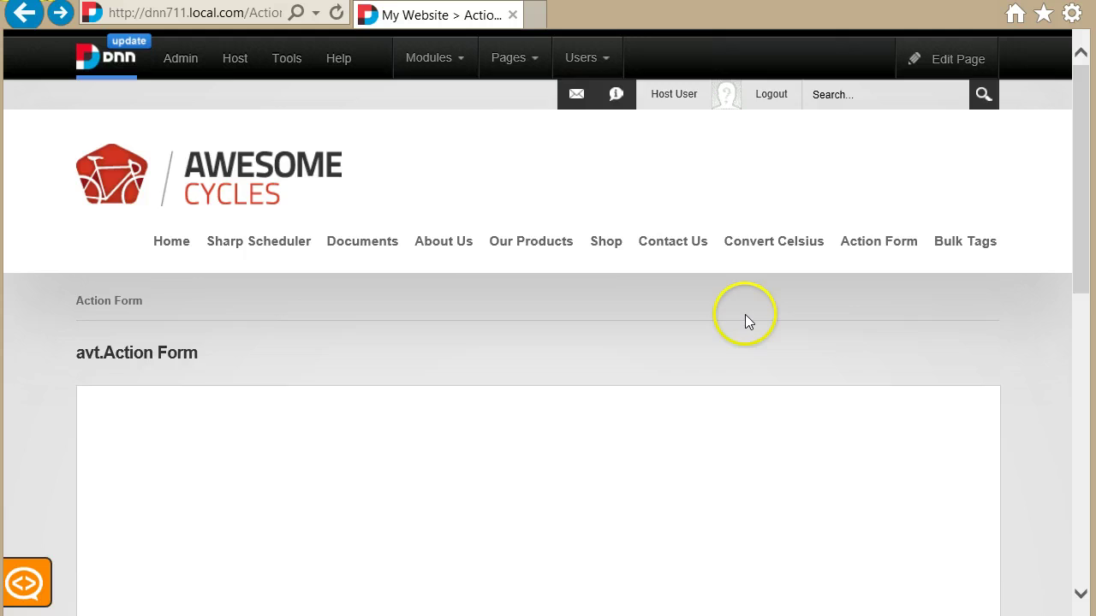
# Scroll through the form settings, highlighting the On Init event label
pyautogui.scroll(-10, 1031, 399)
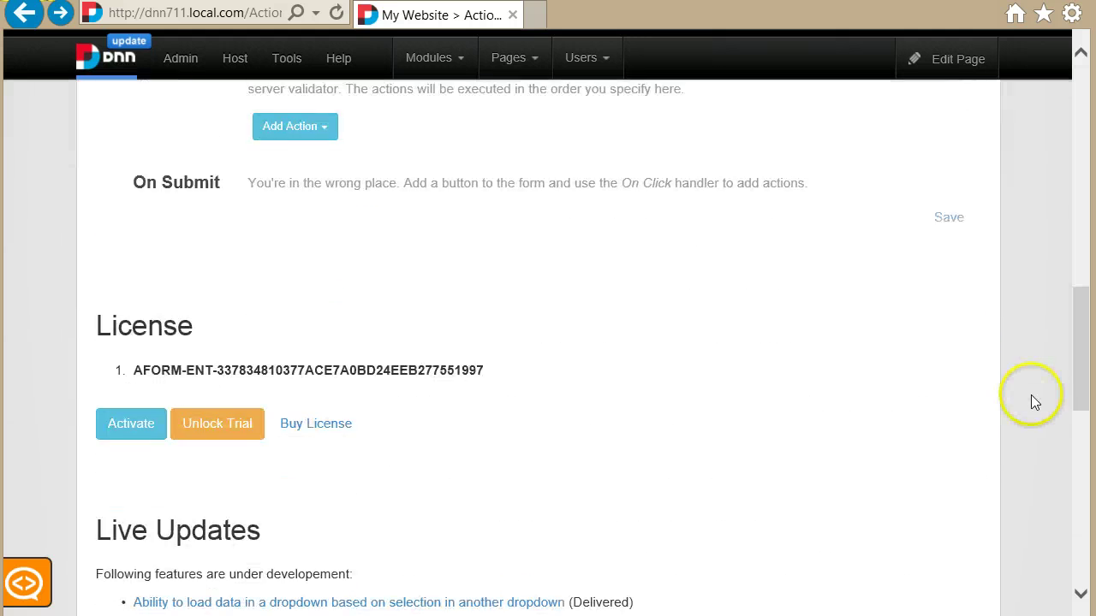
pyautogui.scroll(-7, 1029, 407)
pyautogui.scroll(10, 1029, 408)
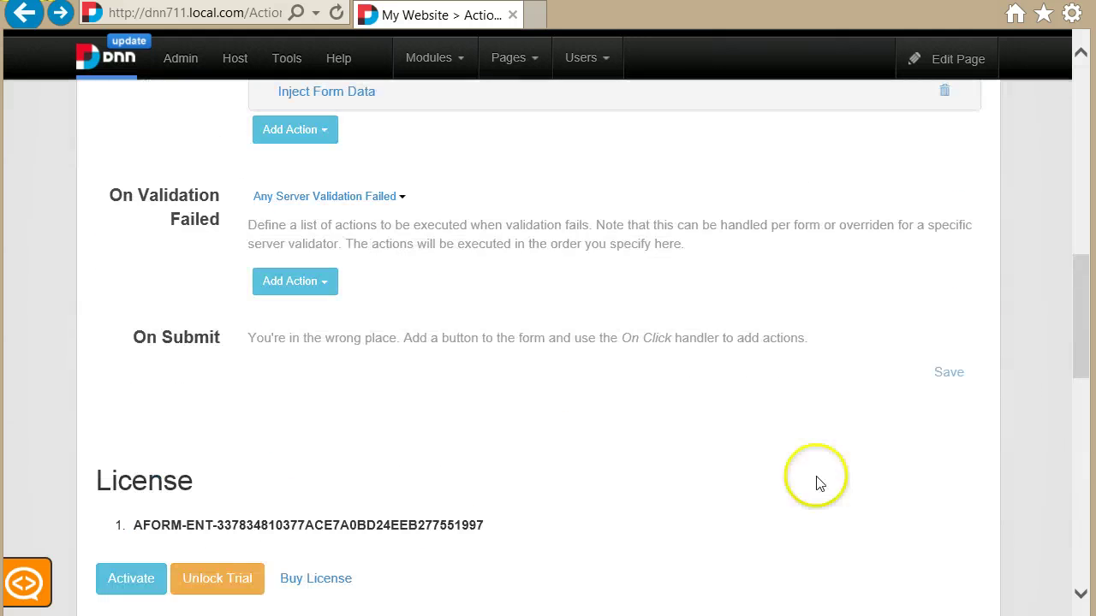
pyautogui.scroll(1, 342, 257)
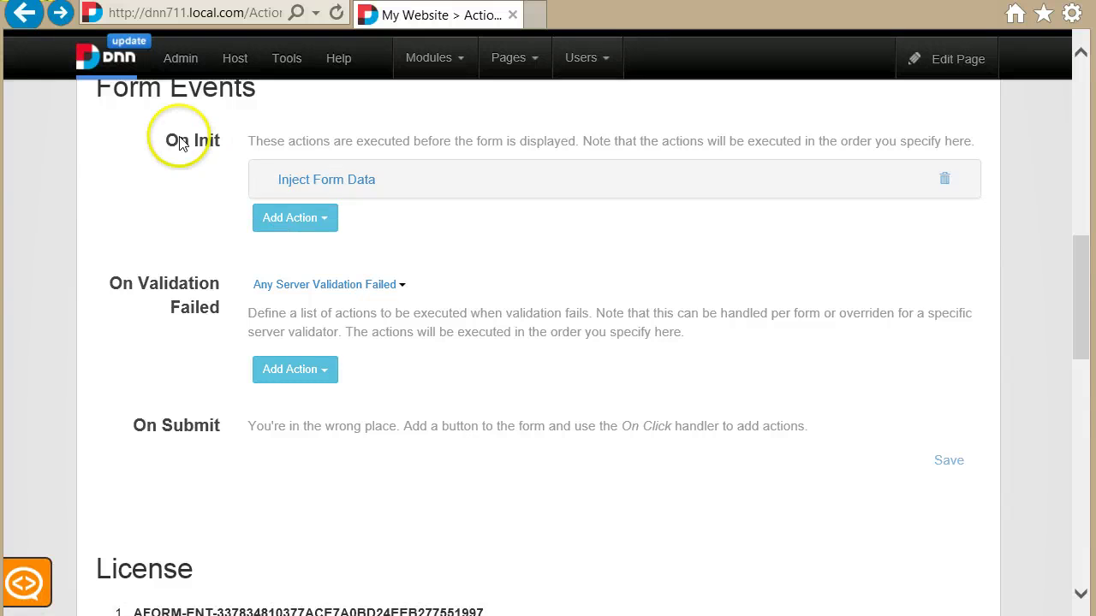
pyautogui.scroll(1, 189, 171)
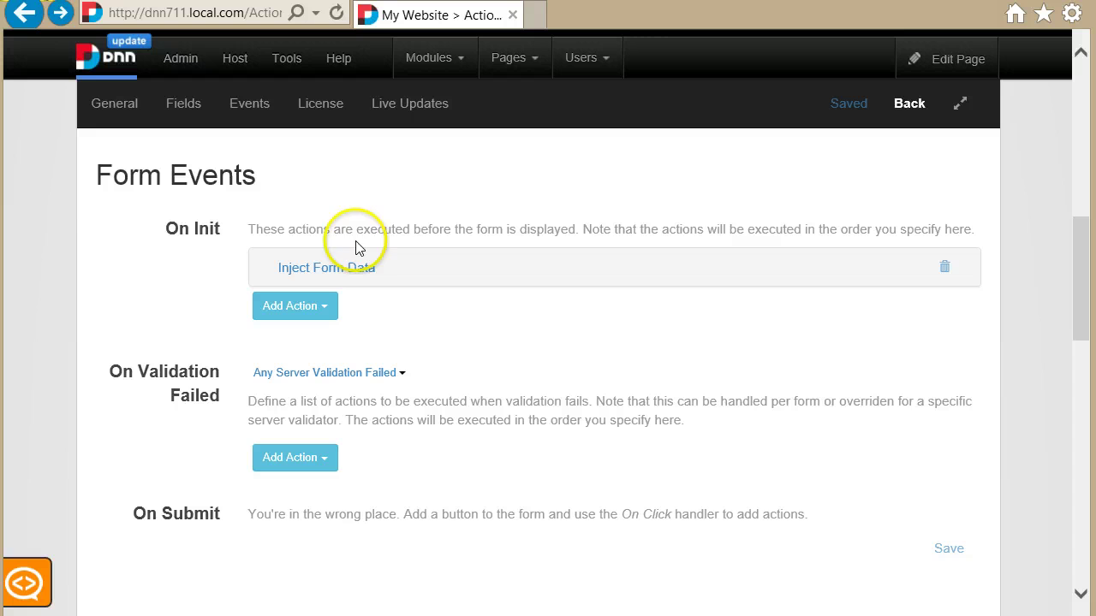
pyautogui.moveTo(156, 227); pyautogui.dragTo(221, 229)
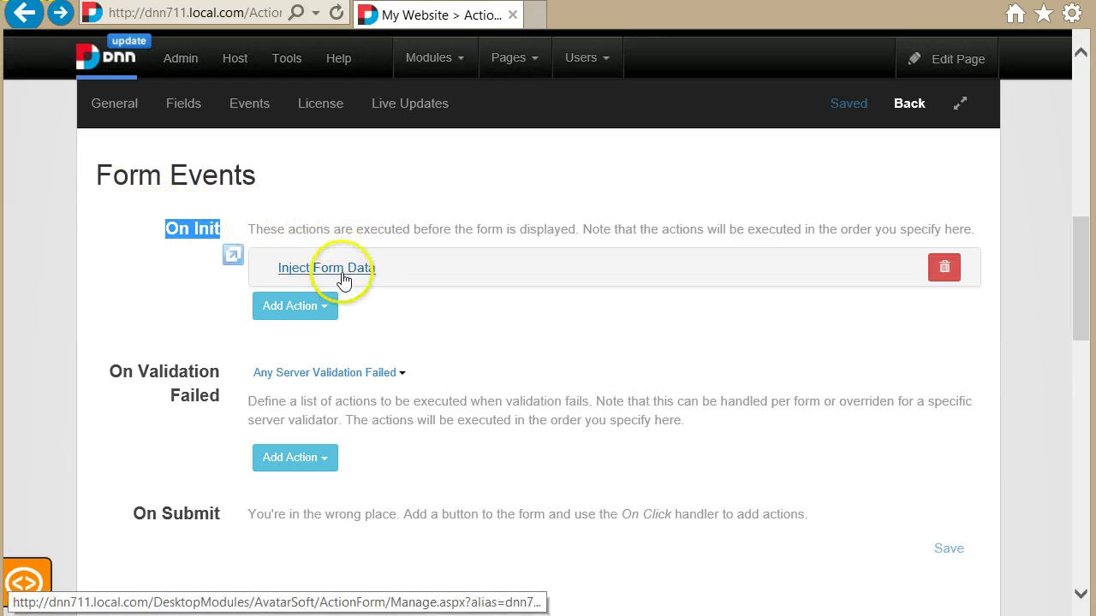
pyautogui.click(423, 306)
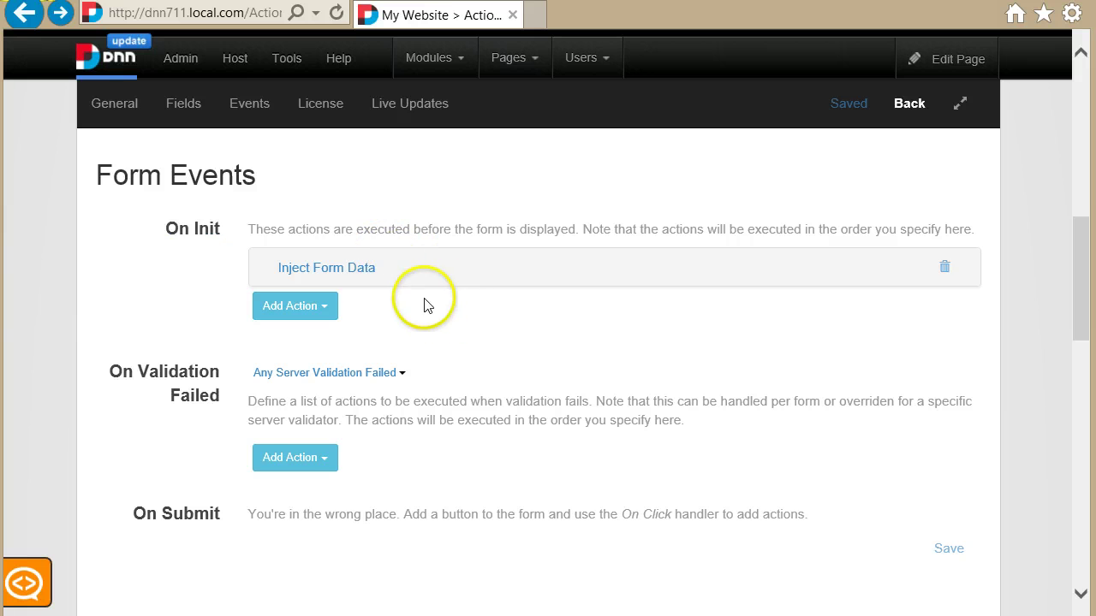
pyautogui.scroll(1, 413, 301)
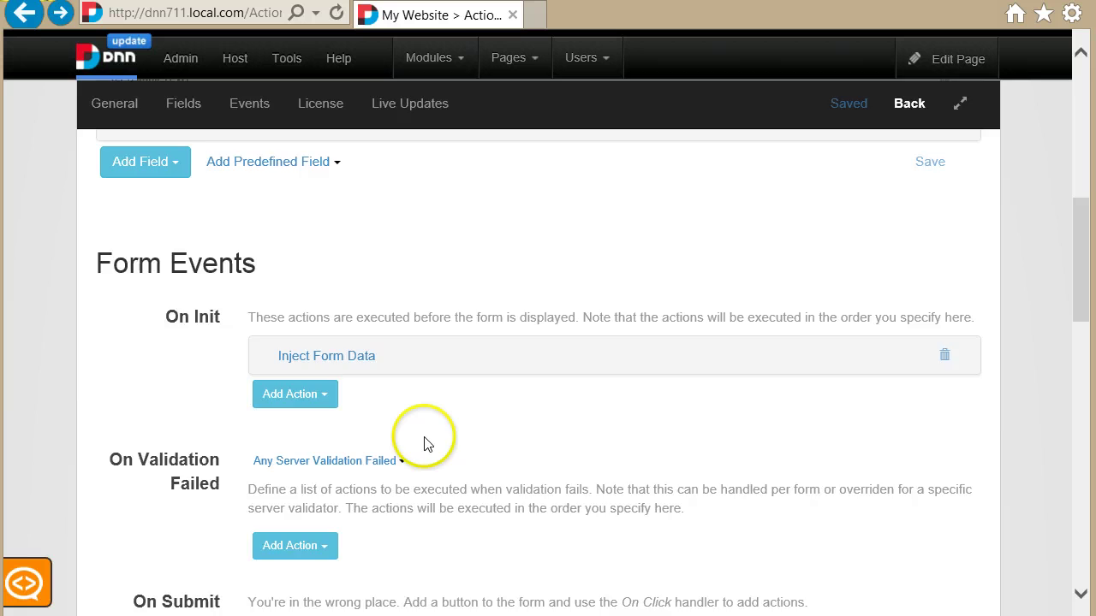
pyautogui.scroll(3, 450, 442)
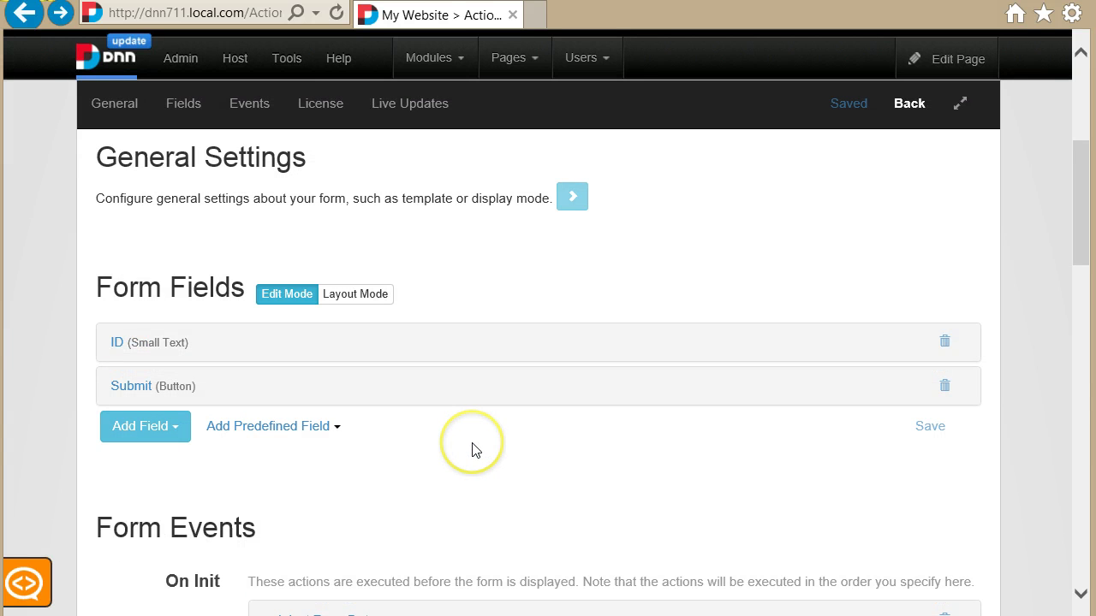
pyautogui.scroll(-1, 471, 451)
pyautogui.scroll(-1, 428, 462)
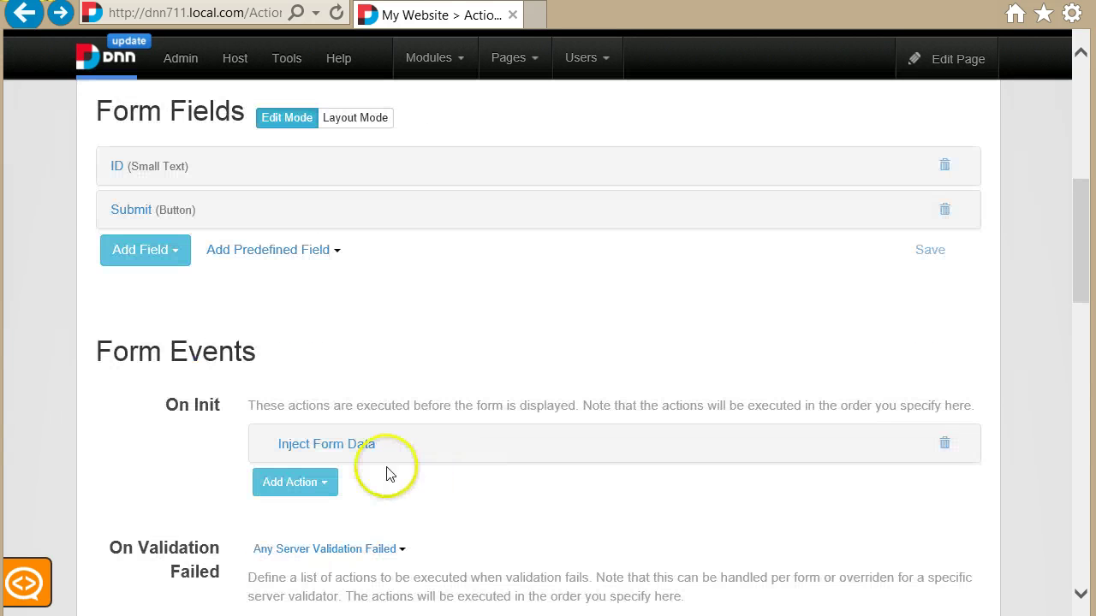
# Inspect the On Init Inject Form Data action, then open the Submit button field's settings
pyautogui.click(325, 444)
pyautogui.scroll(-5, 188, 504)
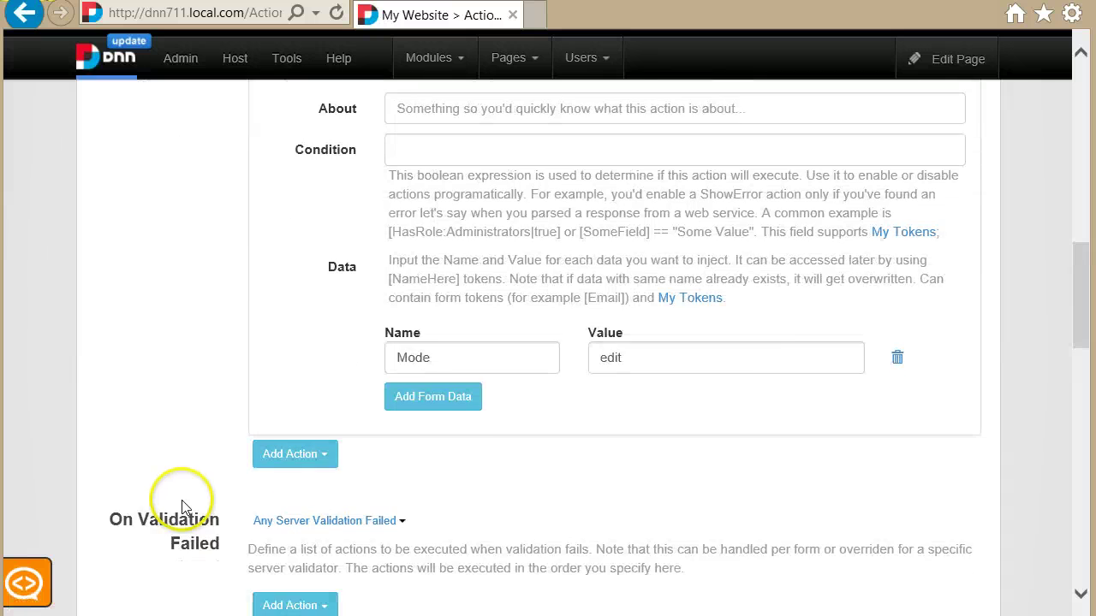
pyautogui.scroll(2, 184, 511)
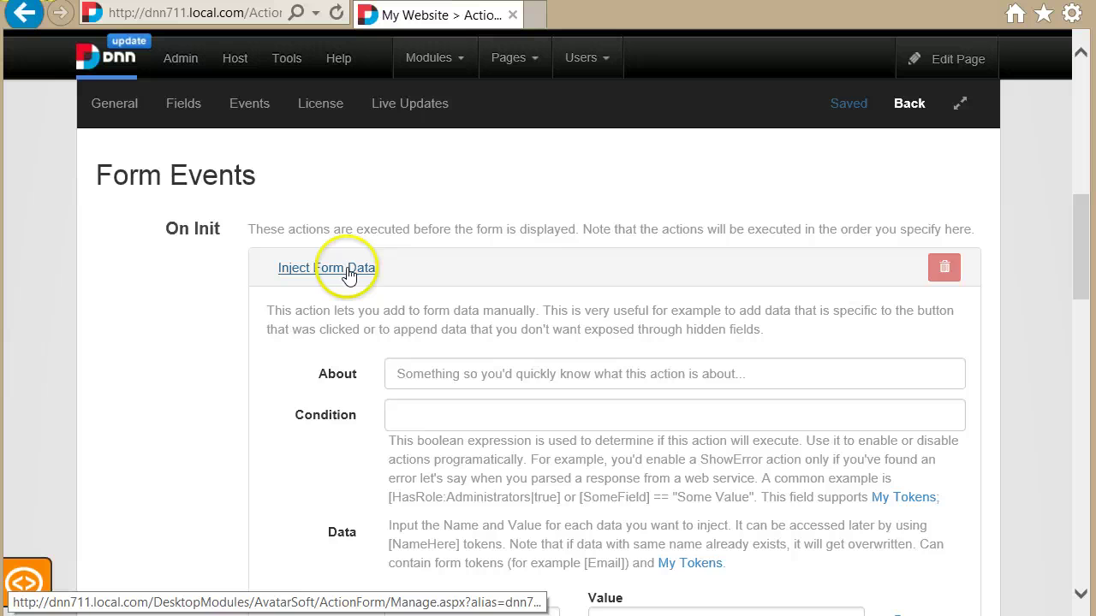
pyautogui.click(326, 318)
pyautogui.scroll(3, 244, 317)
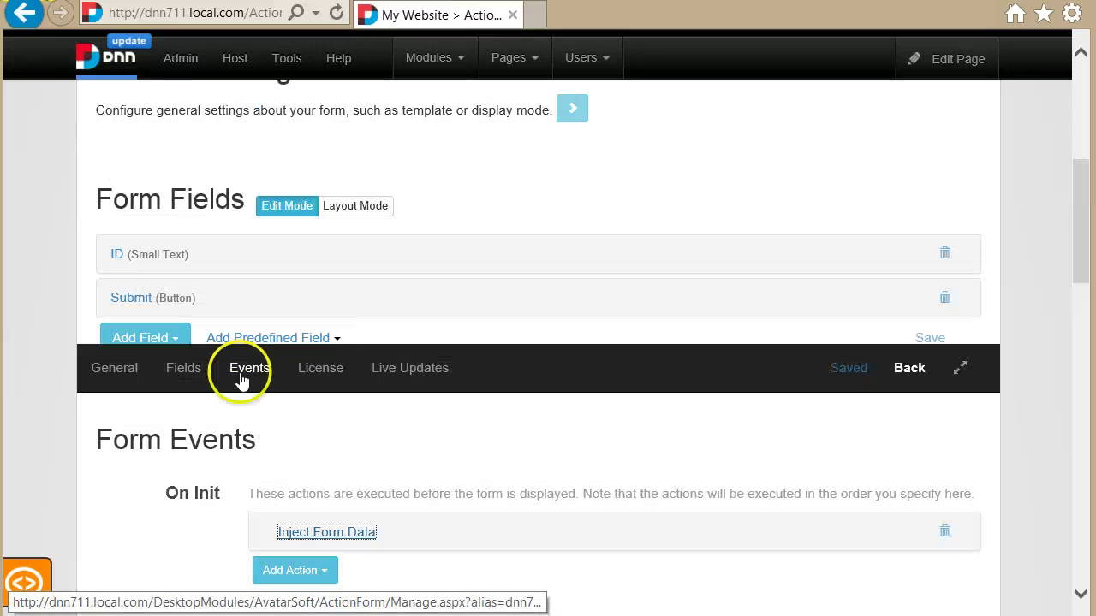
pyautogui.click(149, 301)
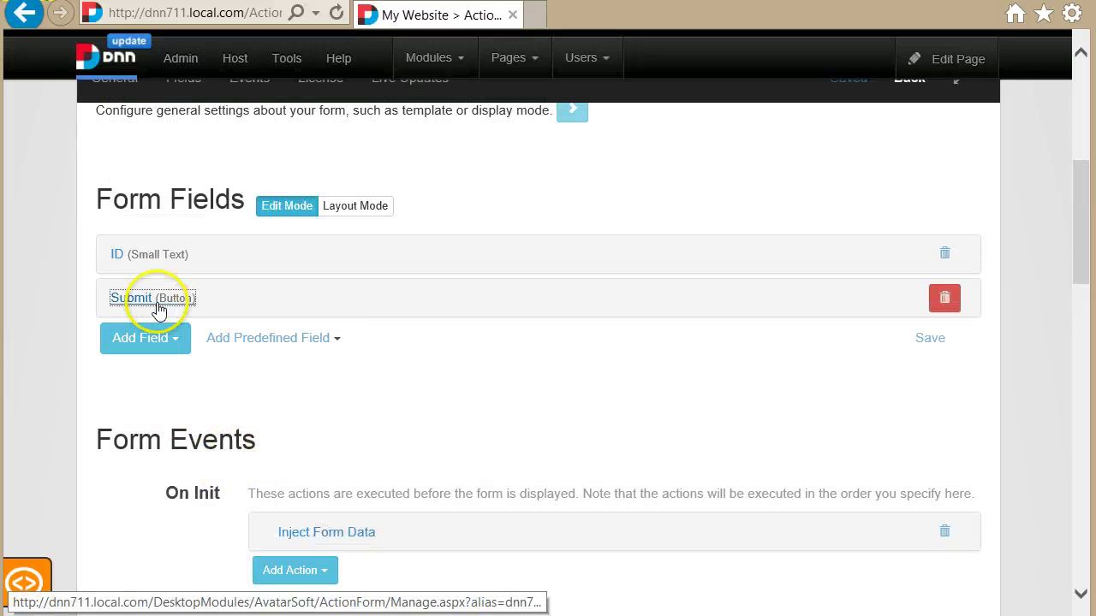
# Add an Inject Form Data action to the Submit button's On Click Handler
pyautogui.scroll(-6, 197, 395)
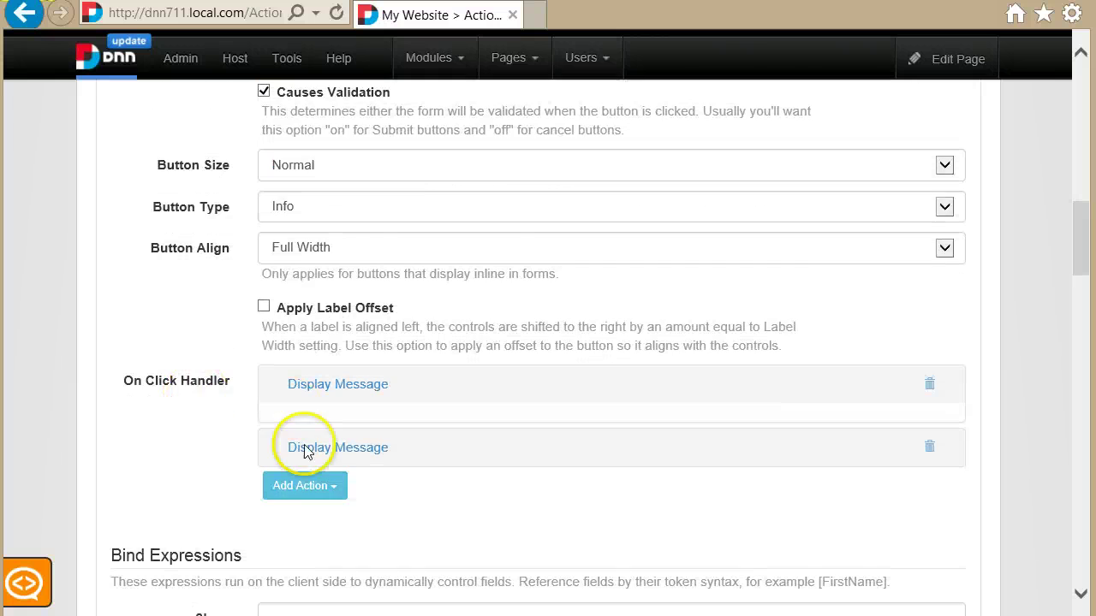
pyautogui.click(305, 484)
pyautogui.scroll(-3, 306, 484)
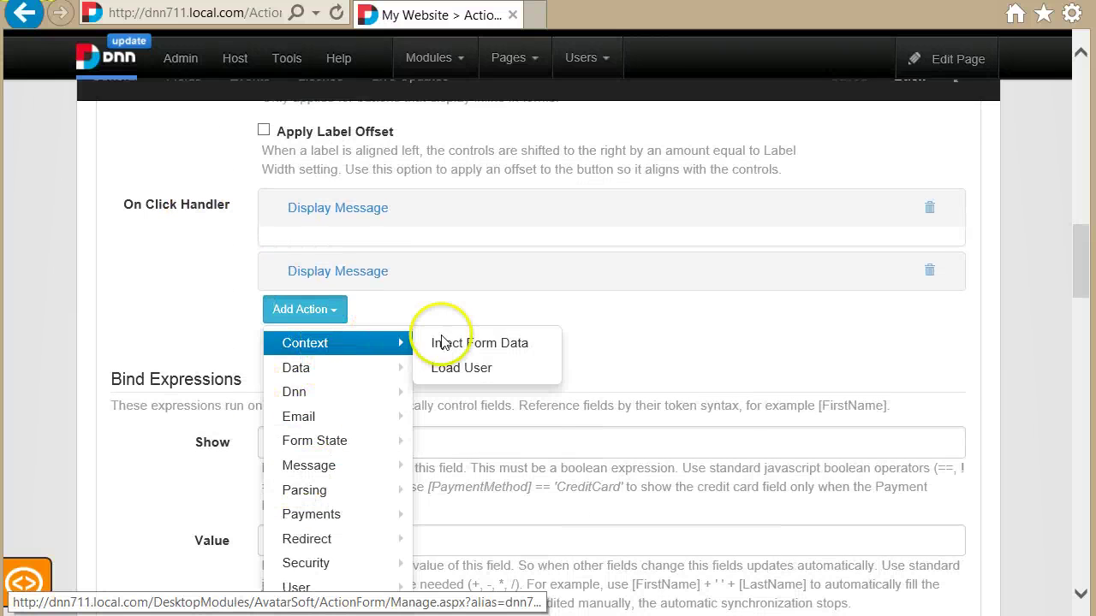
pyautogui.click(439, 363)
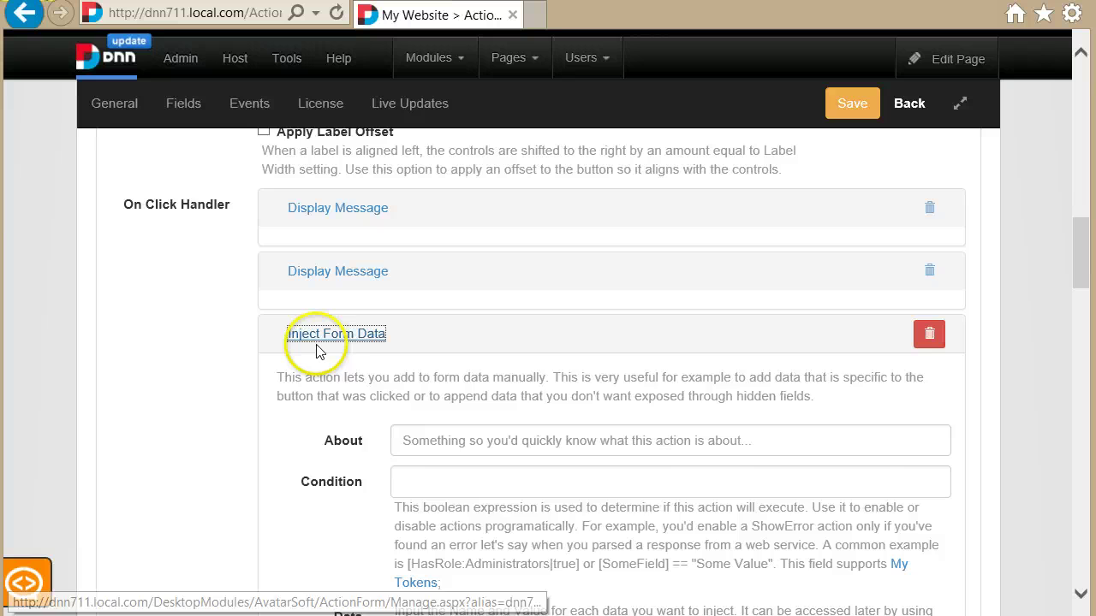
pyautogui.click(313, 339)
pyautogui.scroll(1, 485, 357)
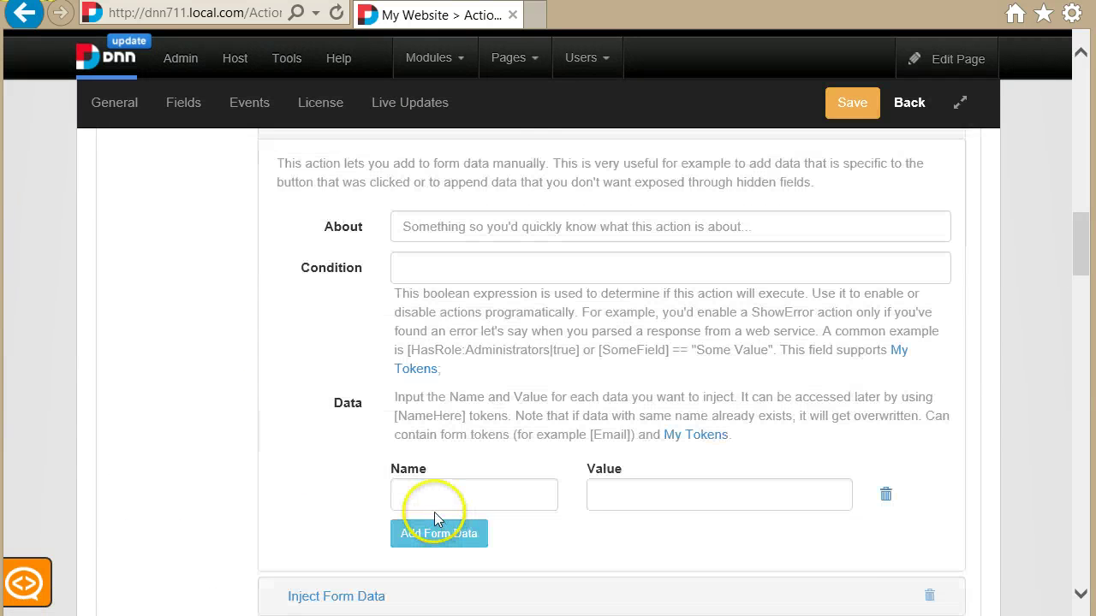
# Set the injected data Name to Mode and Value to edit, then save
pyautogui.click(428, 579)
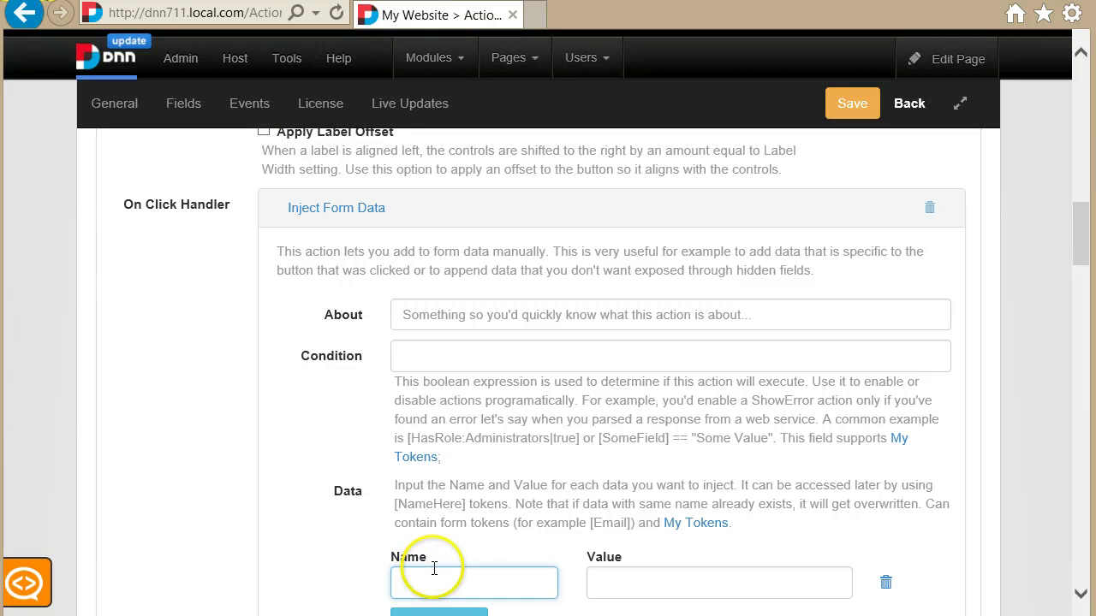
pyautogui.write('Mode')
pyautogui.press('Tab')
pyautogui.write('edit')
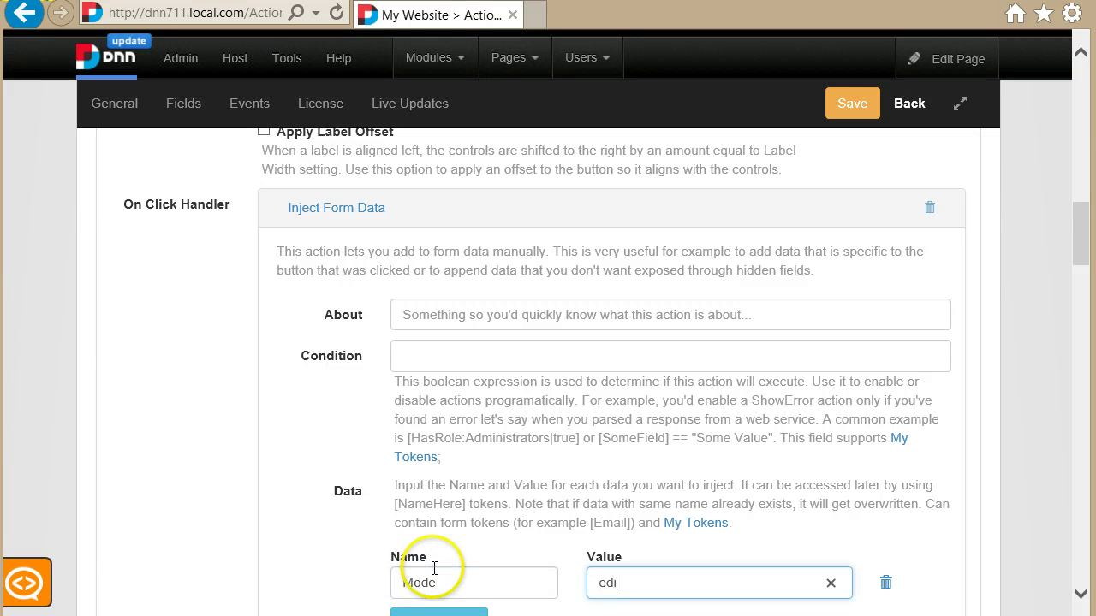
pyautogui.click(848, 106)
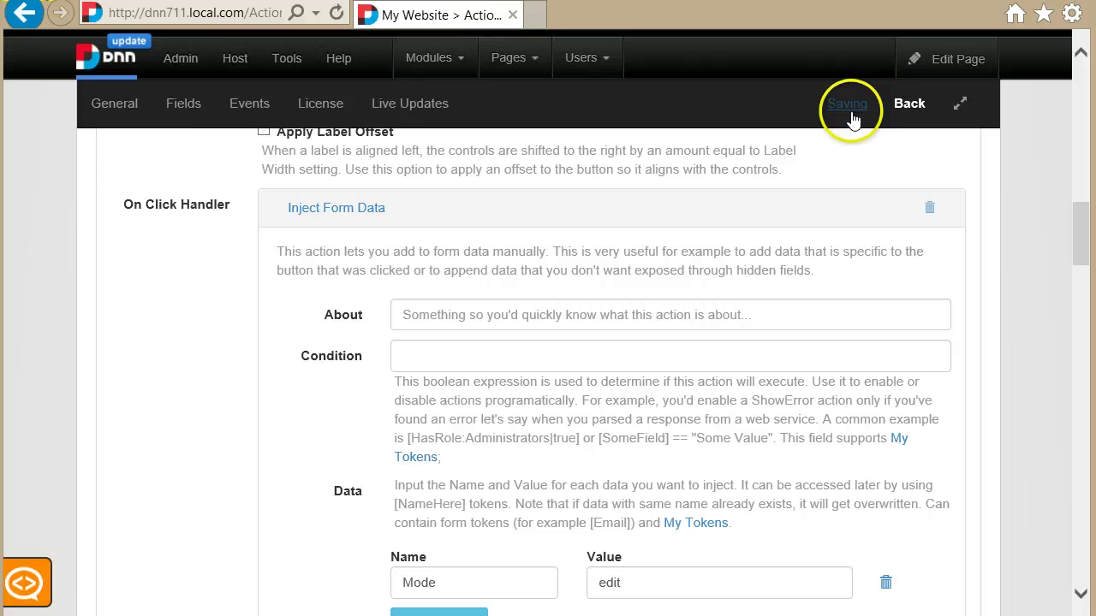
# On the live page, submit the form and confirm it shows 'You did this in edit mode.'
pyautogui.click(908, 105)
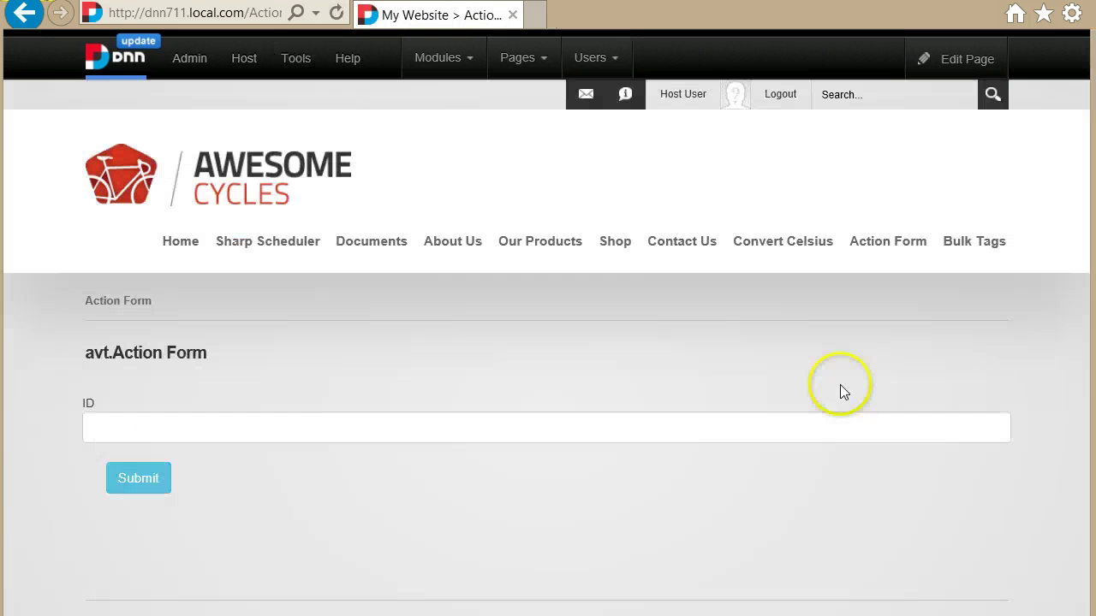
pyautogui.click(154, 486)
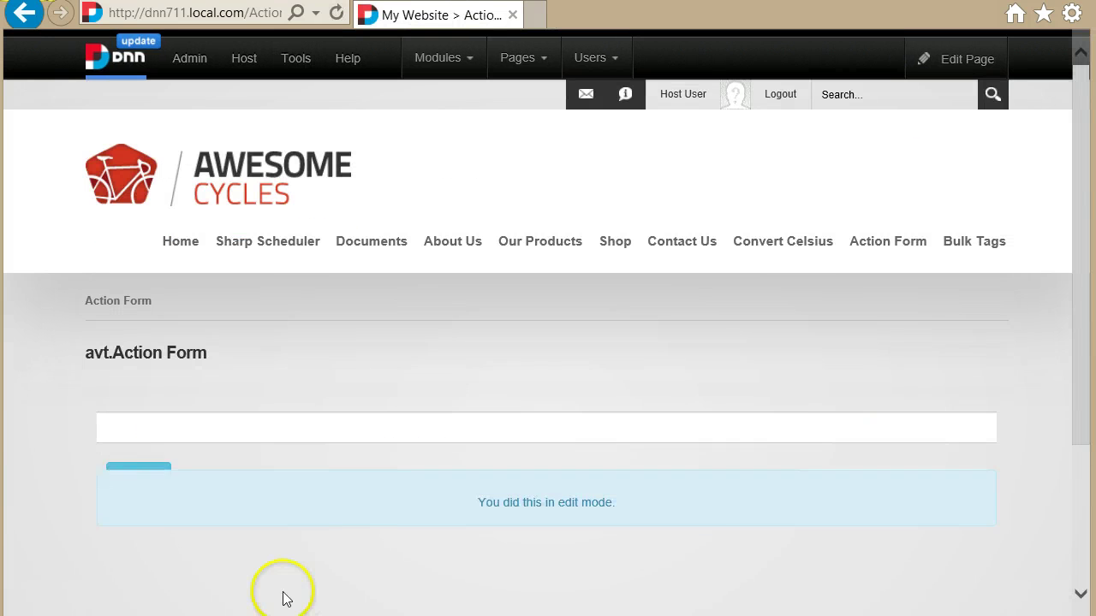
pyautogui.tripleClick(526, 417)
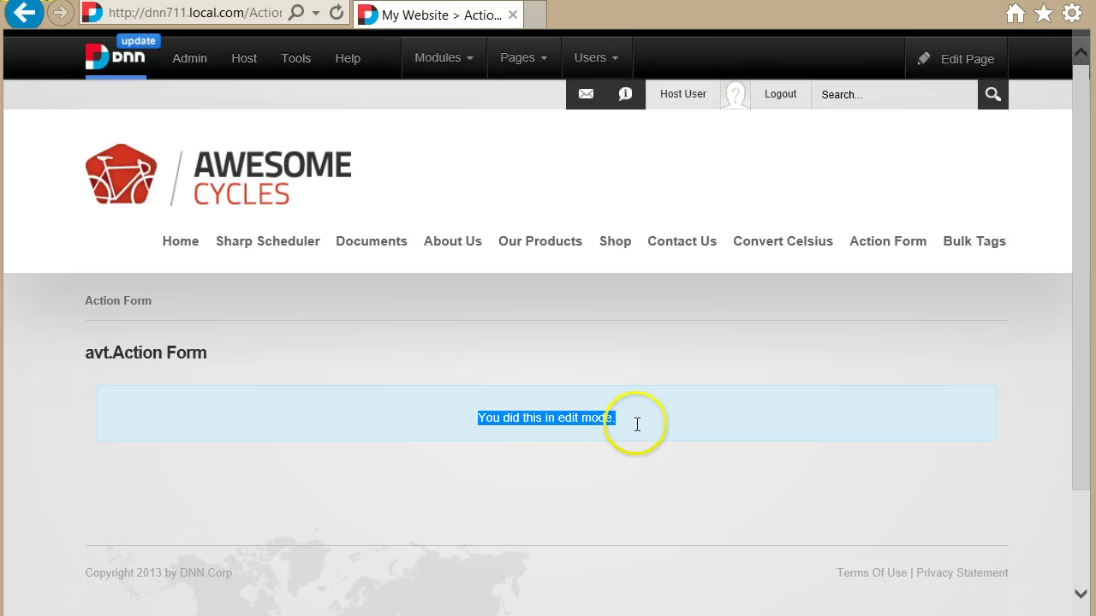
pyautogui.click(609, 471)
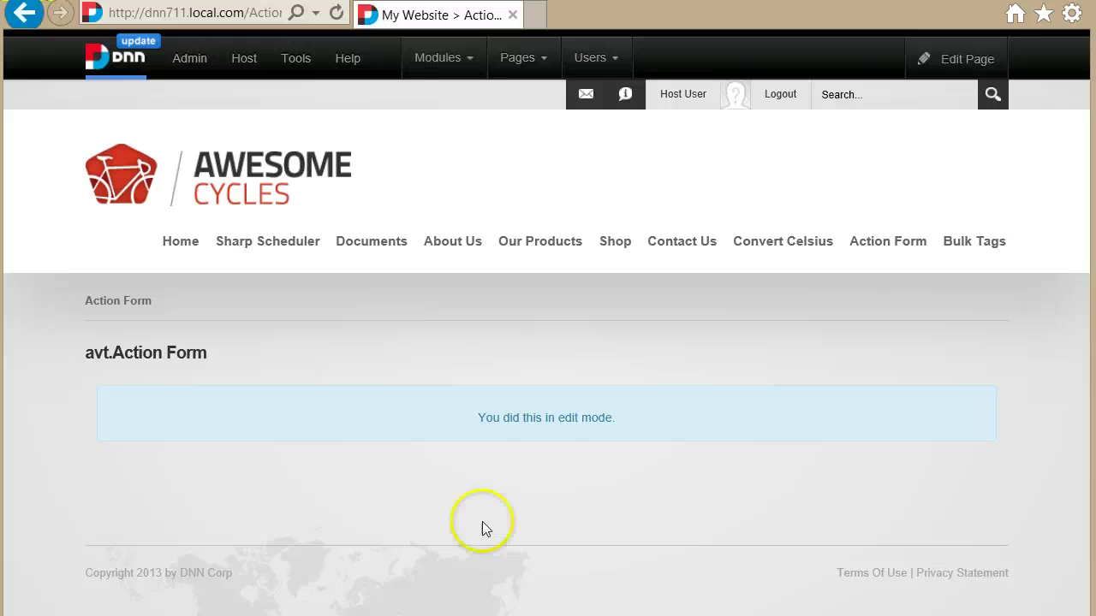
# Return to the Action Form settings and scroll to the Form Fields and On Init event
pyautogui.click(17, 14)
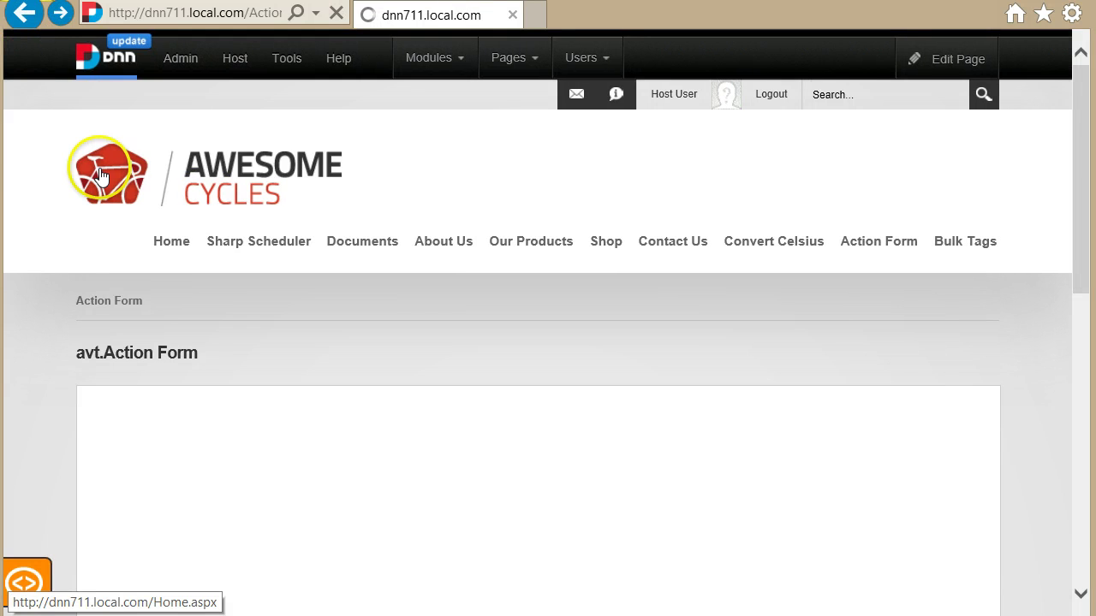
pyautogui.scroll(-6, 42, 324)
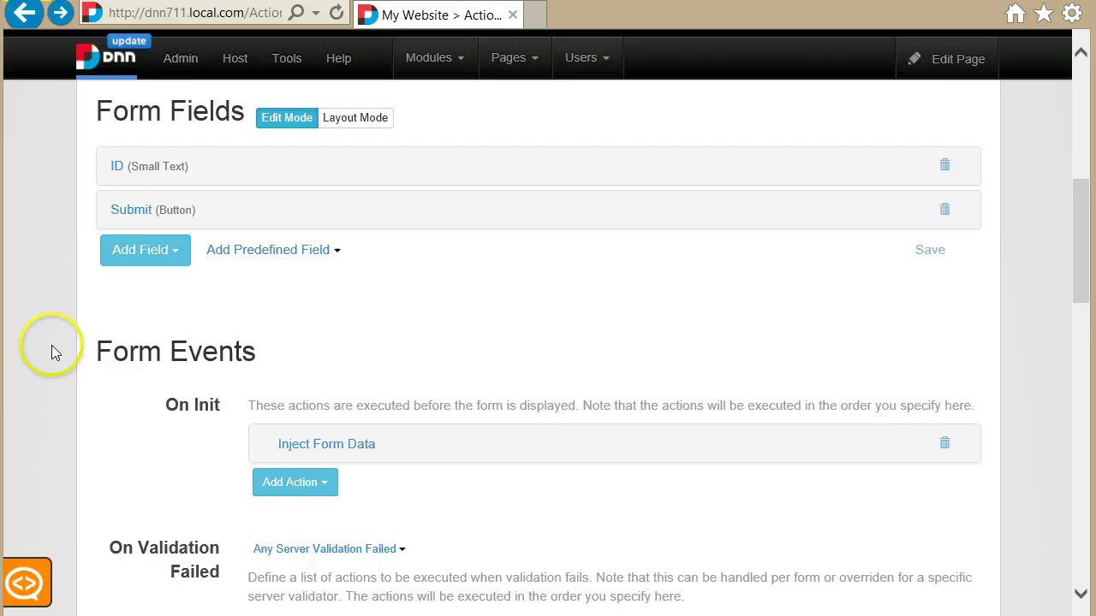
pyautogui.scroll(-2, 52, 345)
pyautogui.moveTo(164, 229); pyautogui.dragTo(215, 244)
pyautogui.click(142, 286)
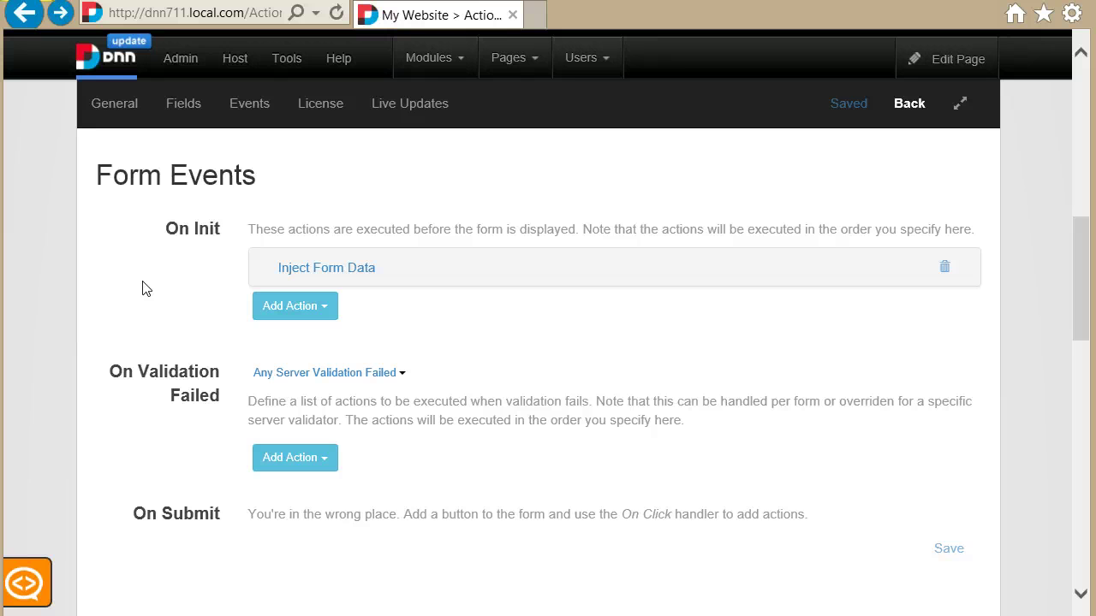
pyautogui.scroll(1, 146, 291)
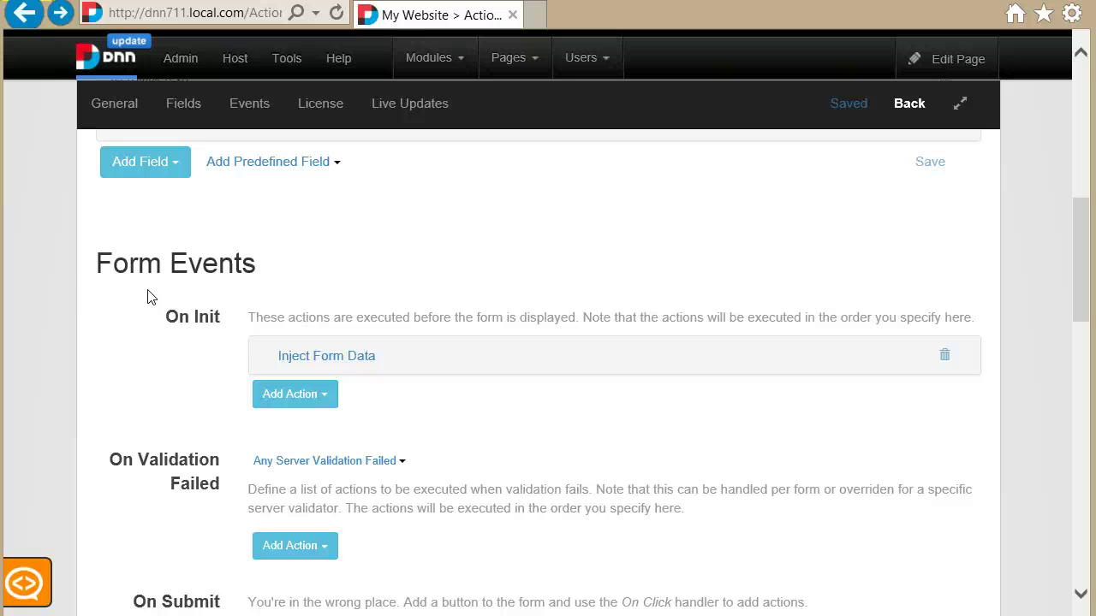
pyautogui.click(115, 298)
pyautogui.scroll(5, 403, 550)
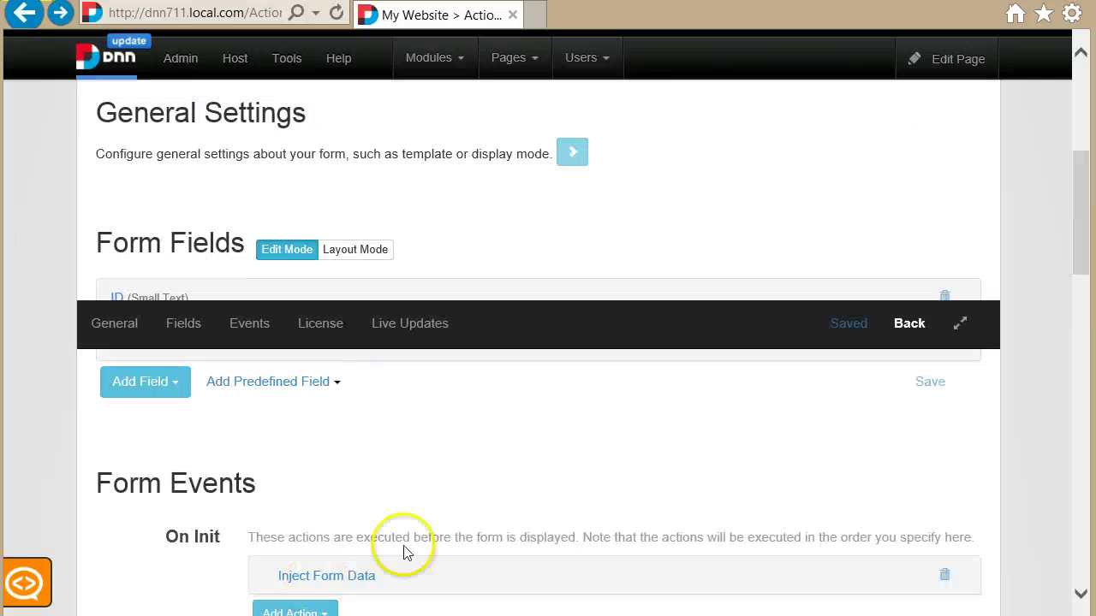
pyautogui.scroll(-2, 513, 483)
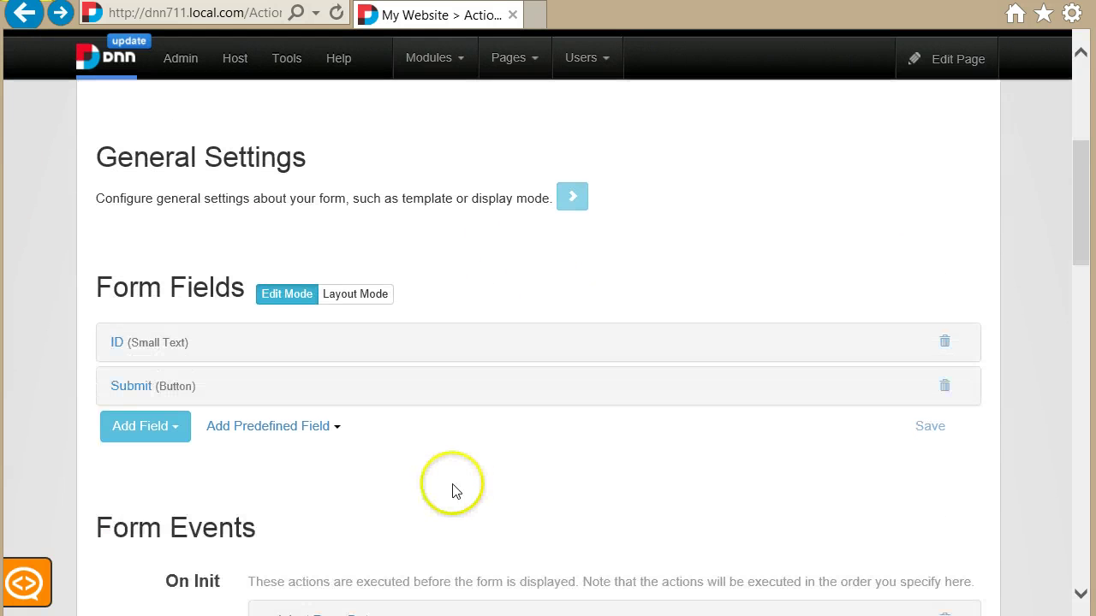
pyautogui.scroll(-1, 402, 462)
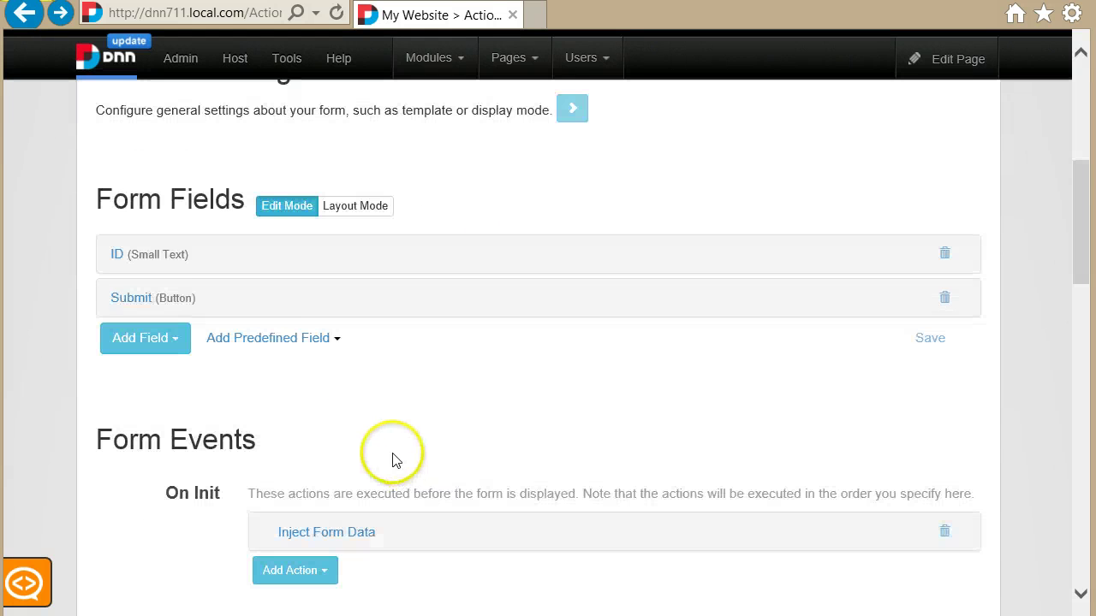
# Open the ID (Small Text) field's settings and click into its empty Condition box
pyautogui.click(154, 257)
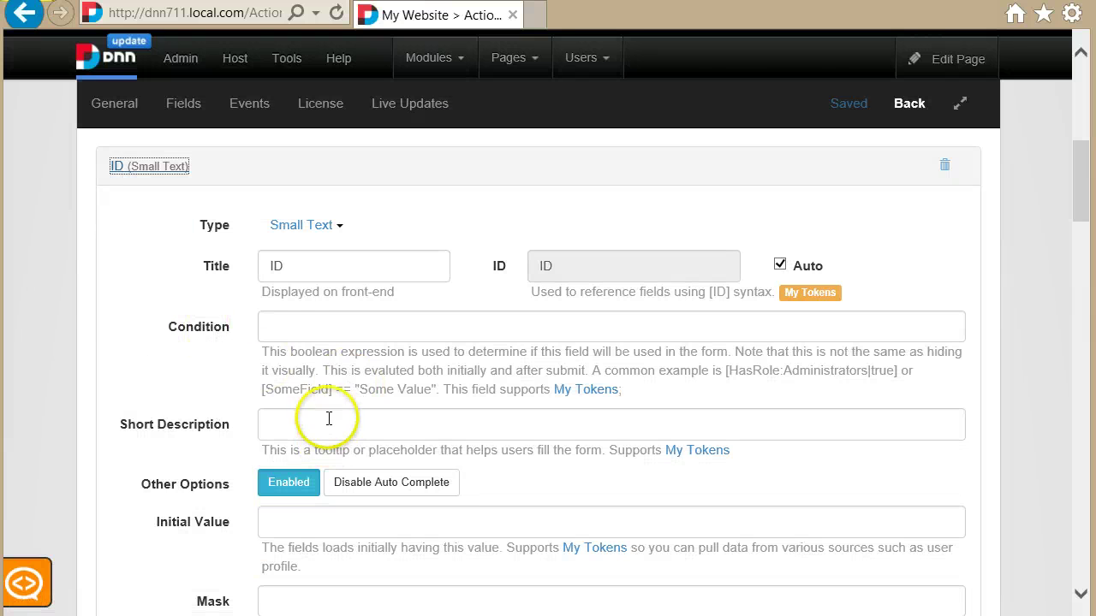
pyautogui.click(282, 327)
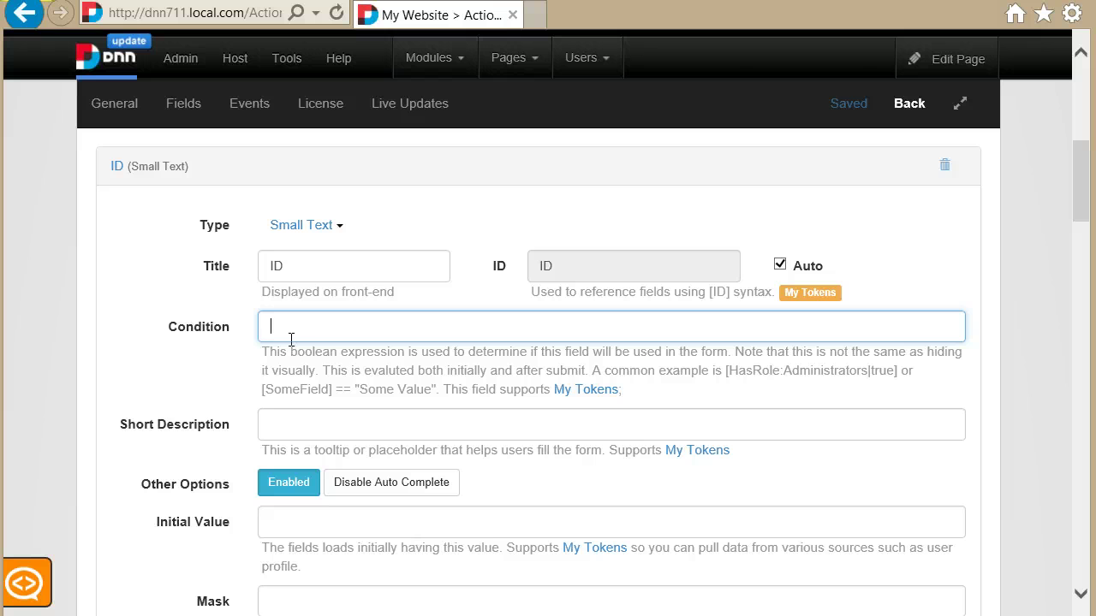
pyautogui.click(299, 331)
pyautogui.click(369, 310)
pyautogui.click(351, 313)
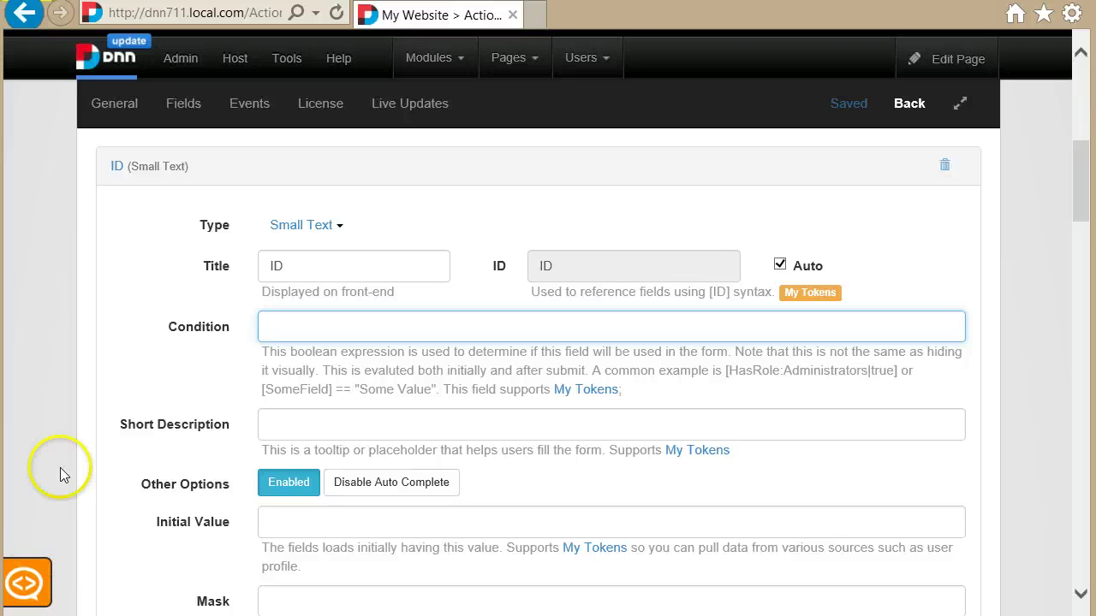